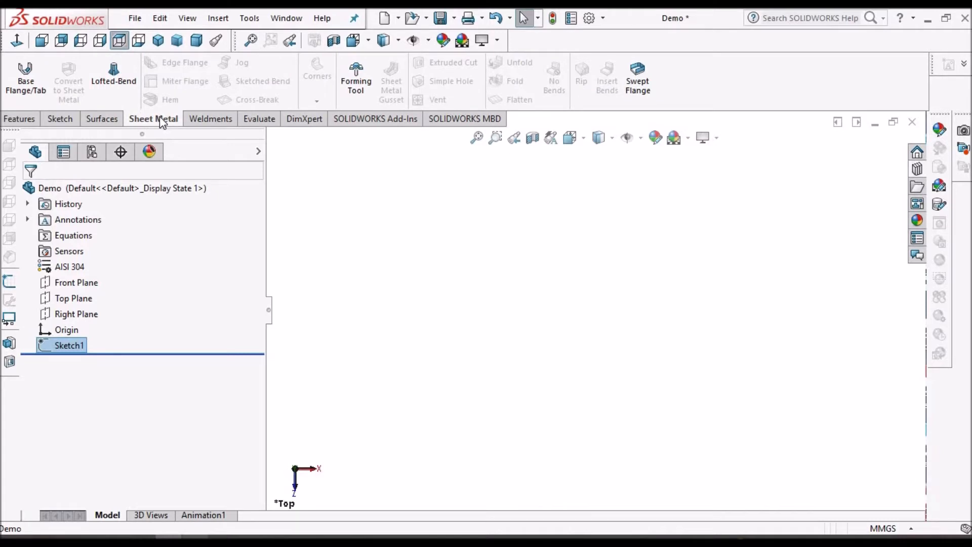
Step: Create a 2 mm thick sheet metal base flange from the rounded square sketch, with a K-factor of 0.4 and Tear relief
click(25, 76)
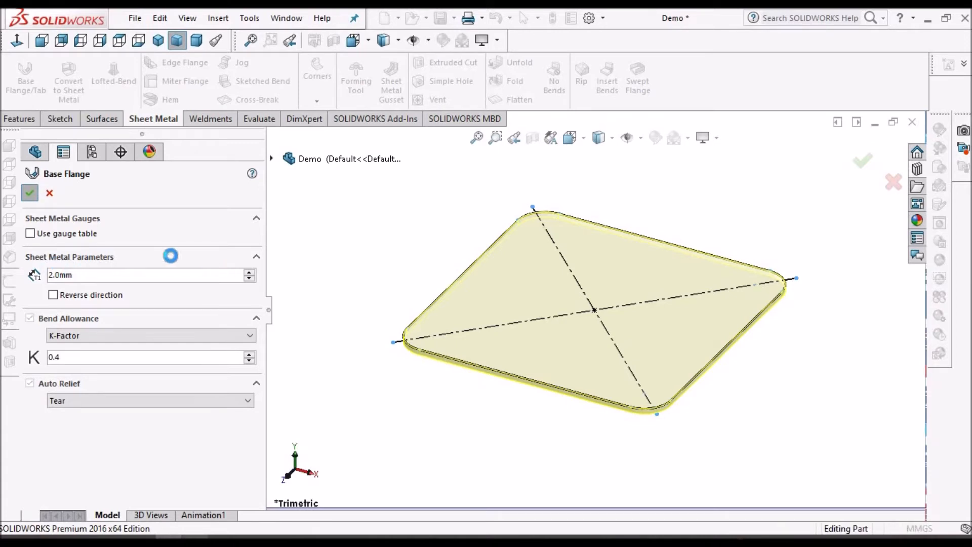
key(Return)
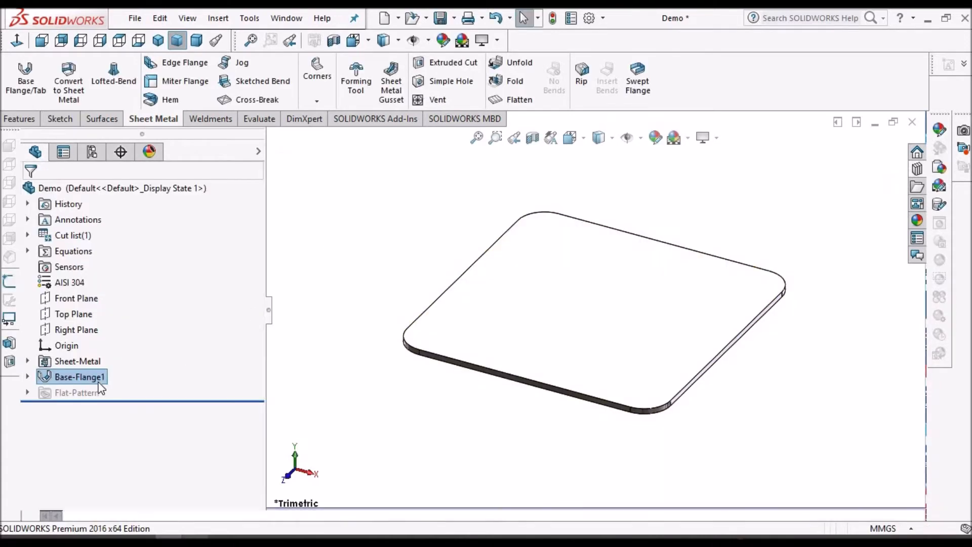
right_click(91, 383)
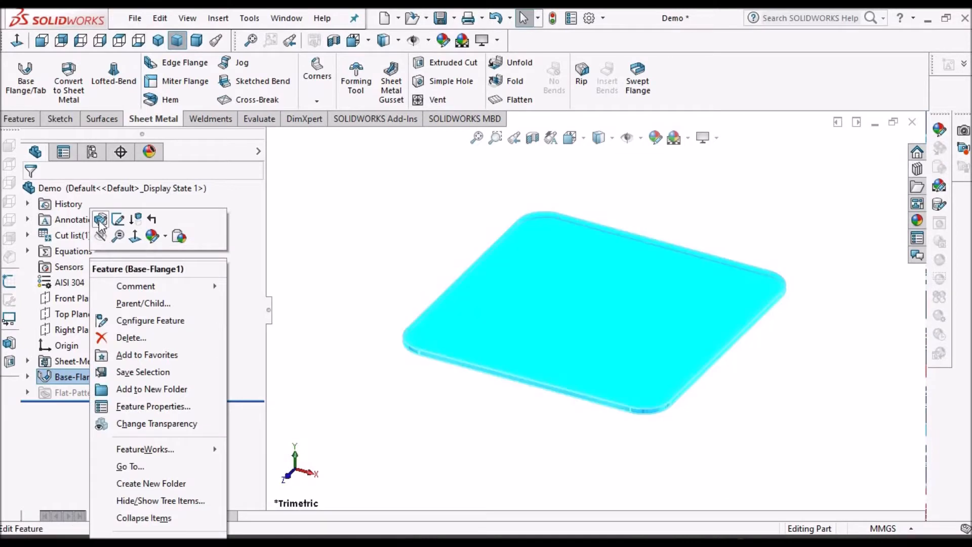
key(Escape)
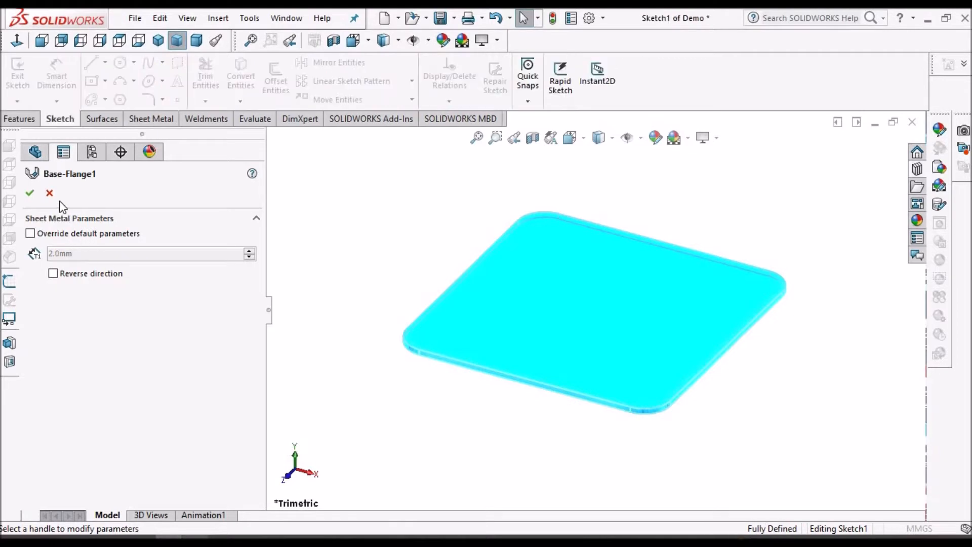
click(49, 193)
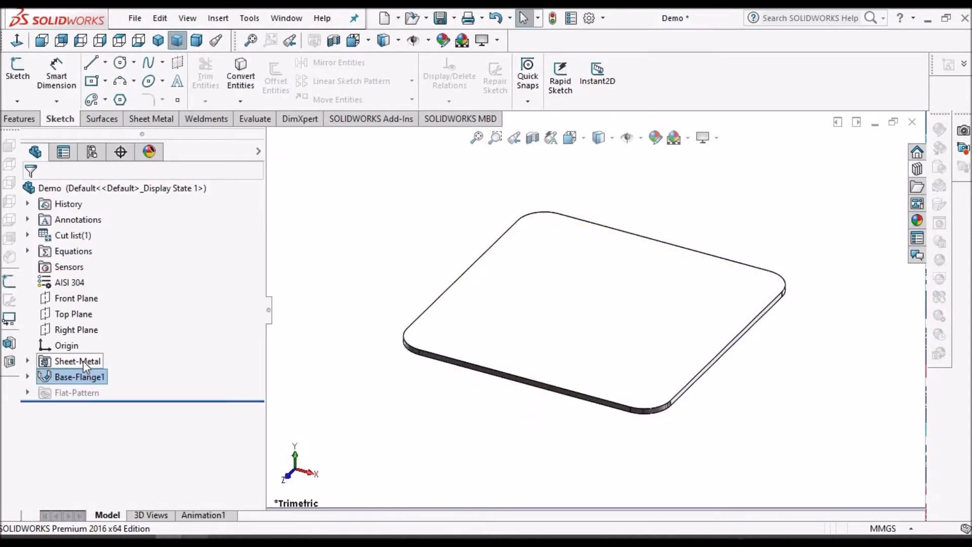
Step: Edit the Sheet-Metal feature and set the sheet thickness to 1 mm
right_click(83, 361)
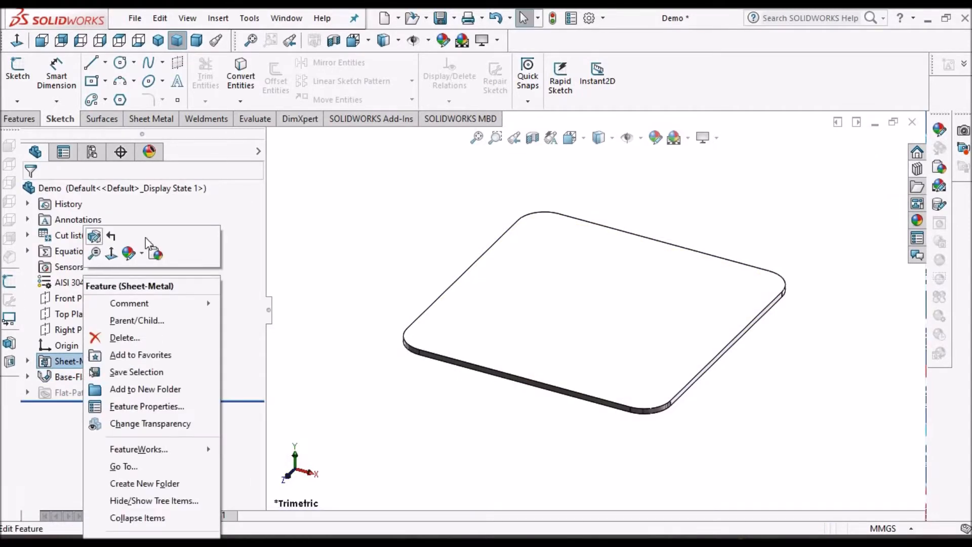
click(139, 273)
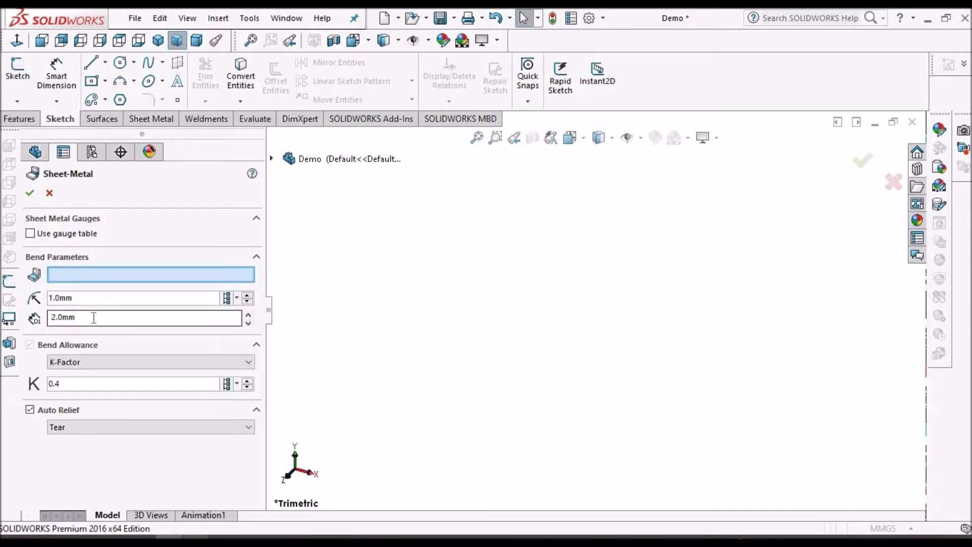
click(94, 318)
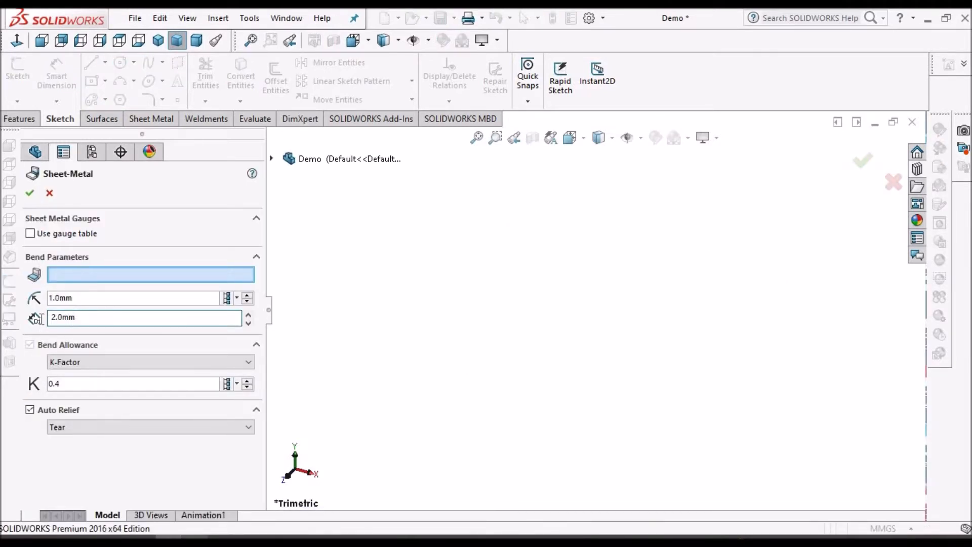
text(1)
click(30, 193)
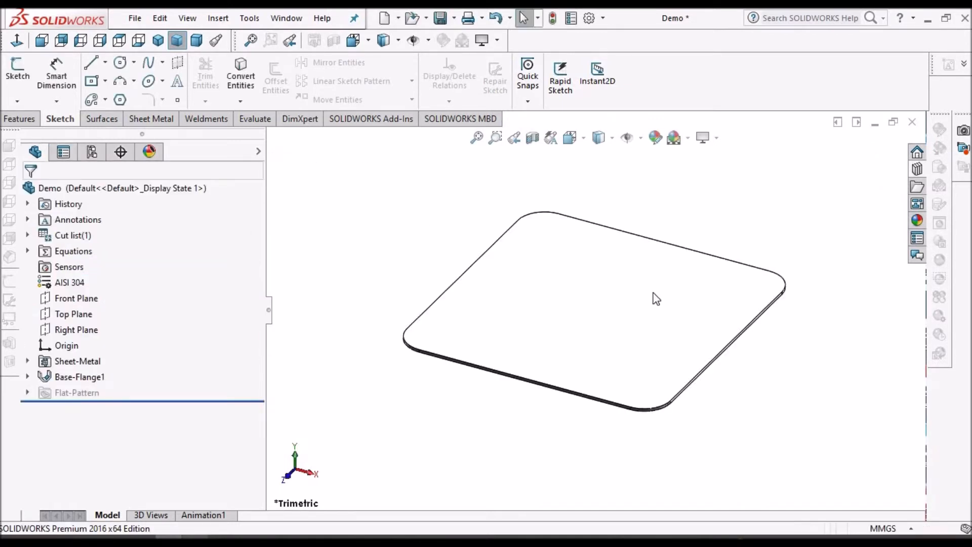
Step: Check the bracket reference in Desc 2.pdf and start a sketch on the base flange's top face, viewed face-on
click(651, 329)
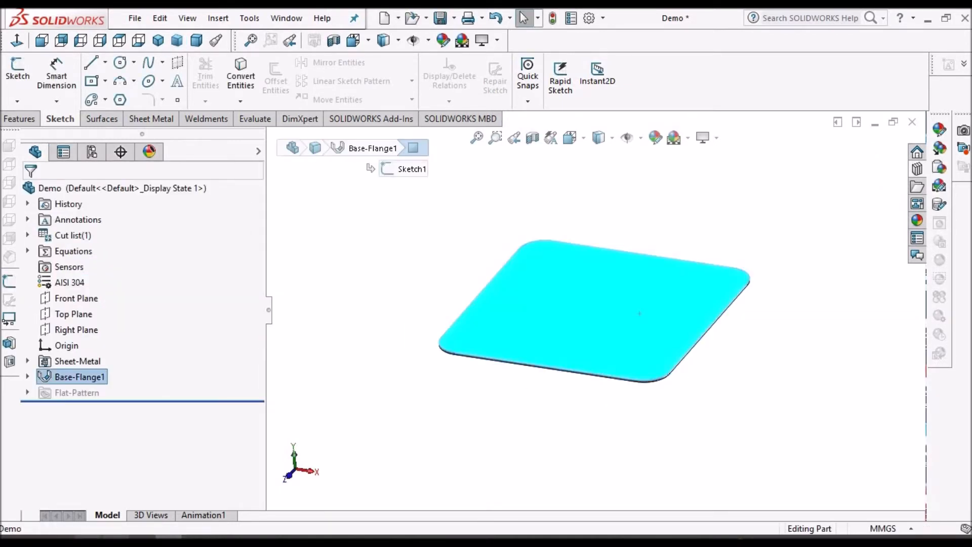
key(alt+Tab)
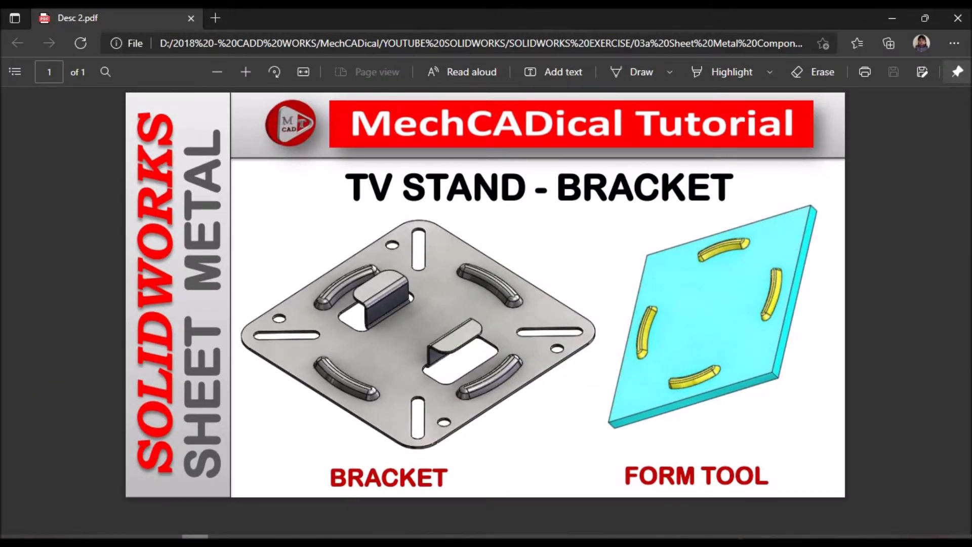
key(alt+Tab)
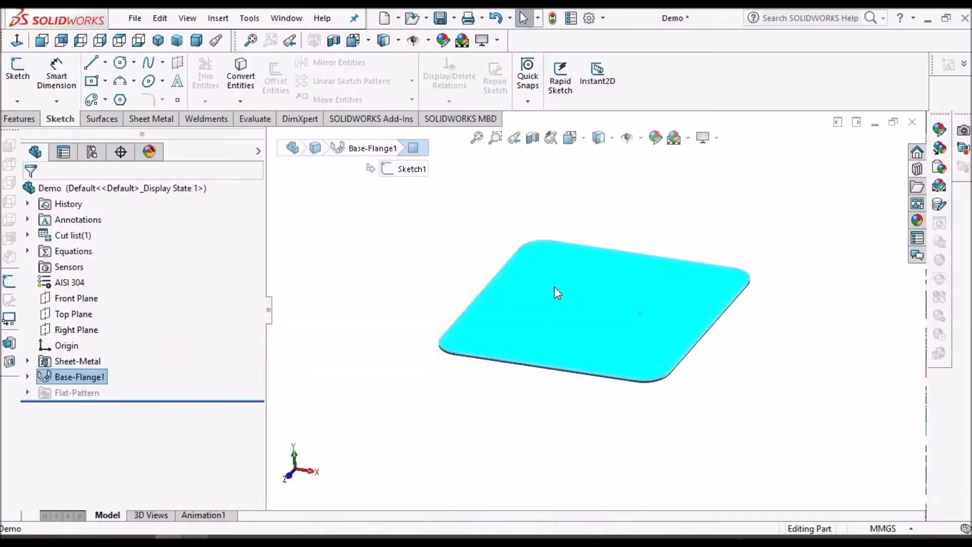
click(17, 69)
click(18, 44)
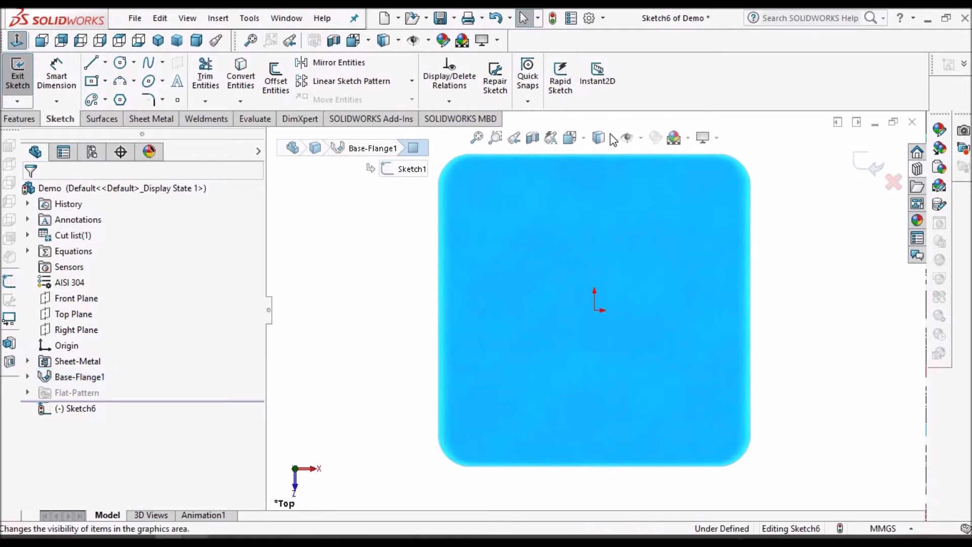
click(612, 138)
click(601, 237)
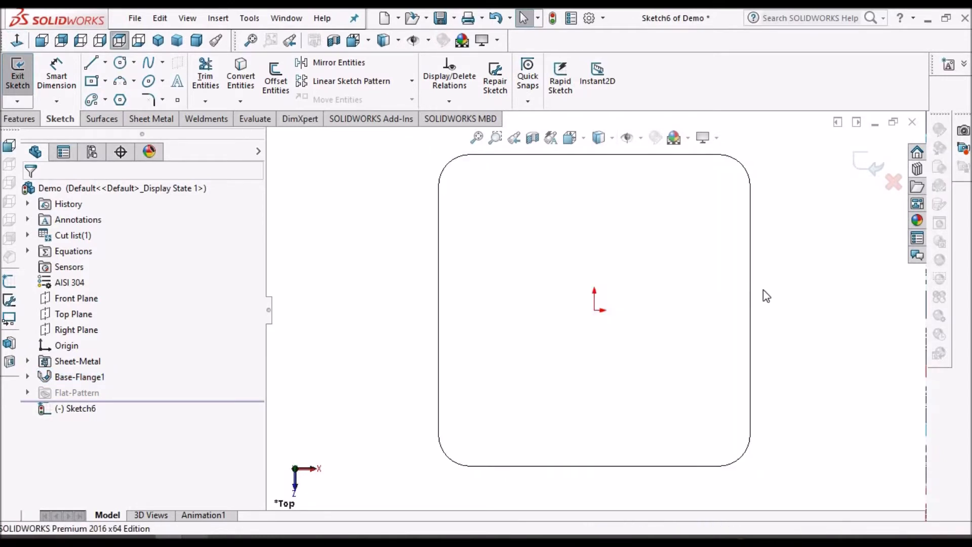
Step: Sketch a diagonal straight slot near the plate's lower-left corner, about 19 mm between centres and 5.4 mm wide
key(z)
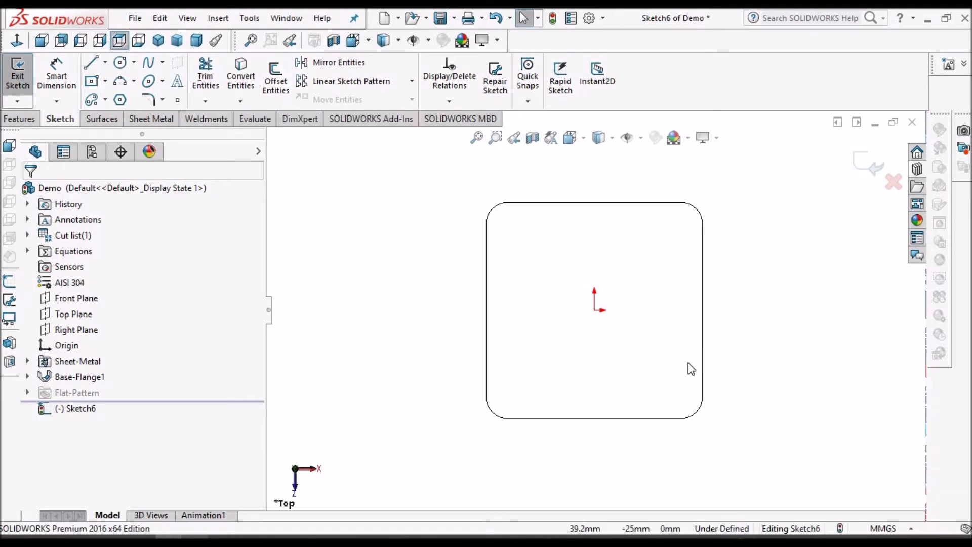
click(106, 101)
click(117, 117)
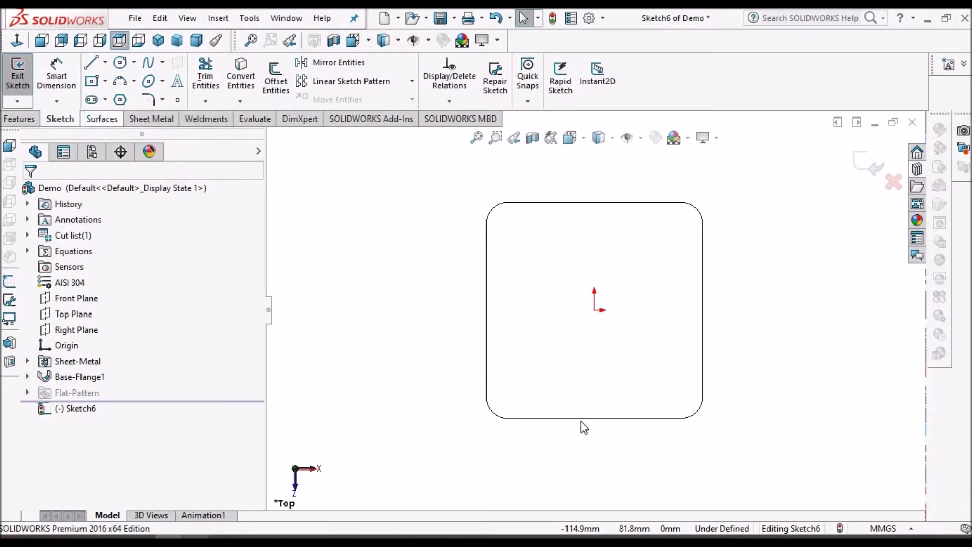
scroll(521, 384, down, 3)
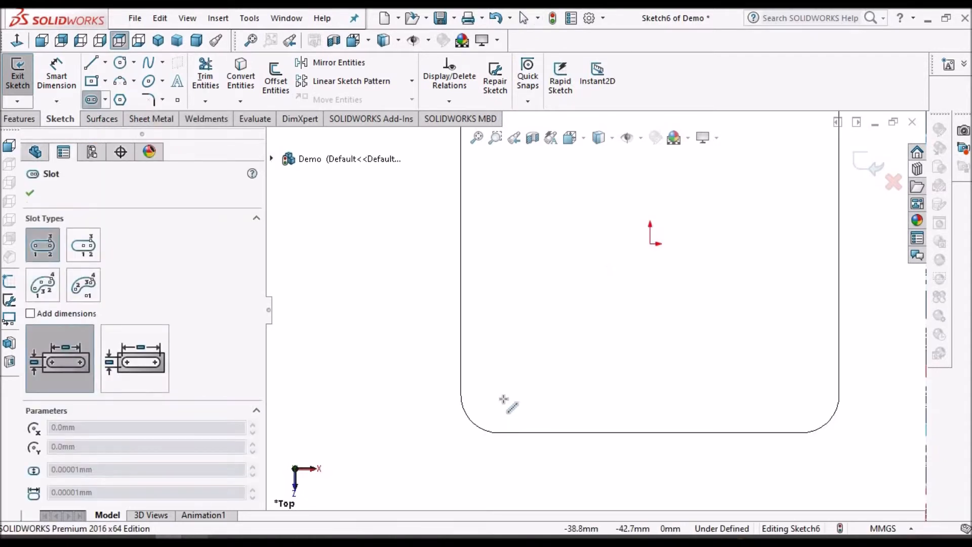
click(503, 399)
click(558, 349)
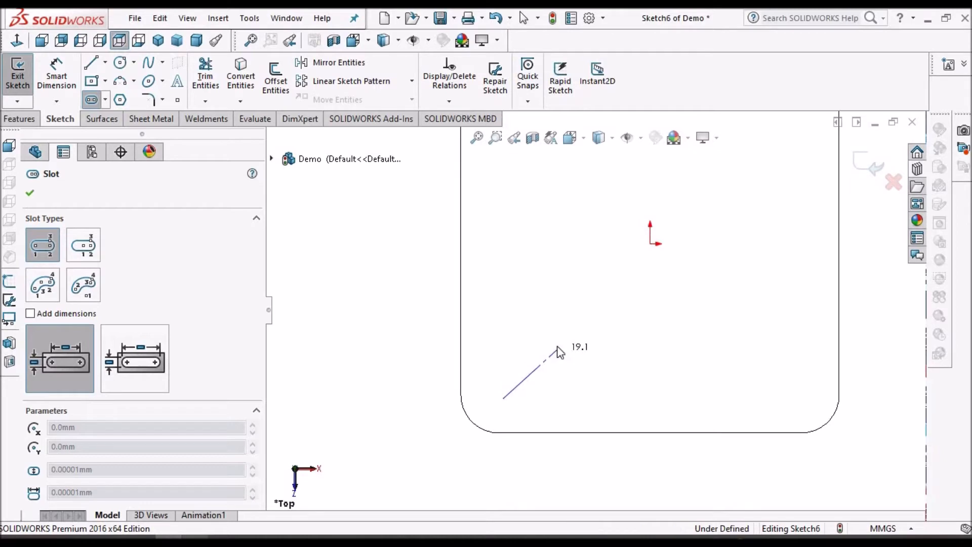
click(560, 345)
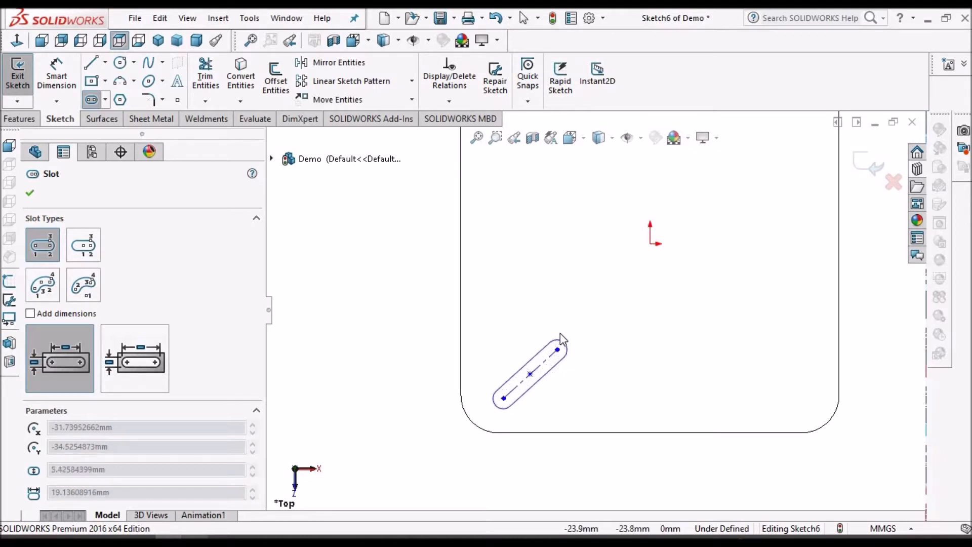
click(560, 335)
right_click(394, 293)
click(411, 302)
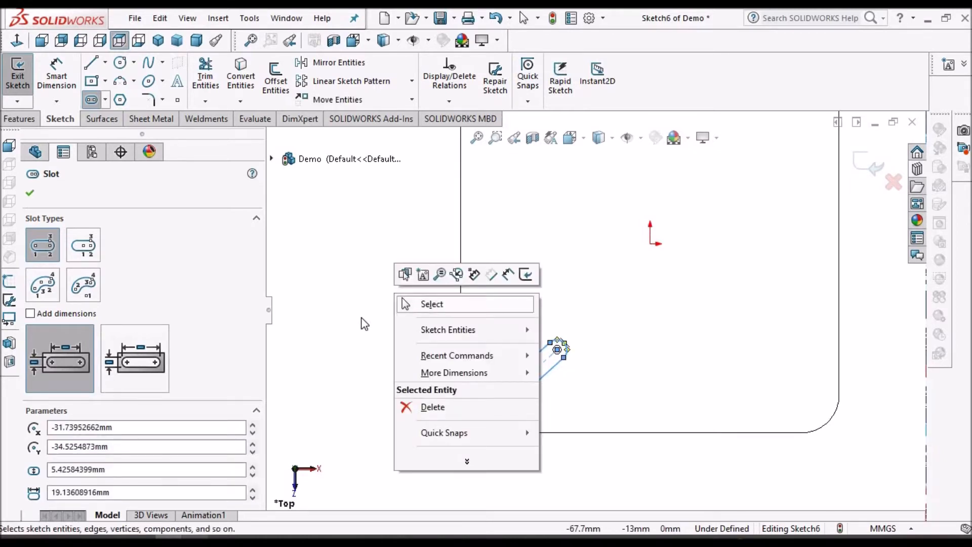
Step: Dimension the slot at 45° to the plate's lower edge, its centre 15 mm from the lower and left edges, and 20 mm between centres
click(56, 76)
click(578, 432)
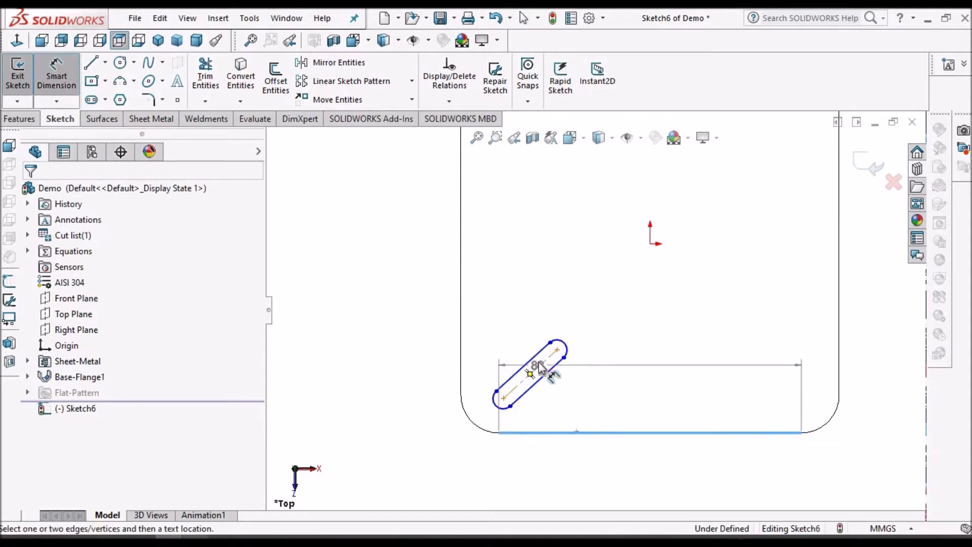
click(540, 363)
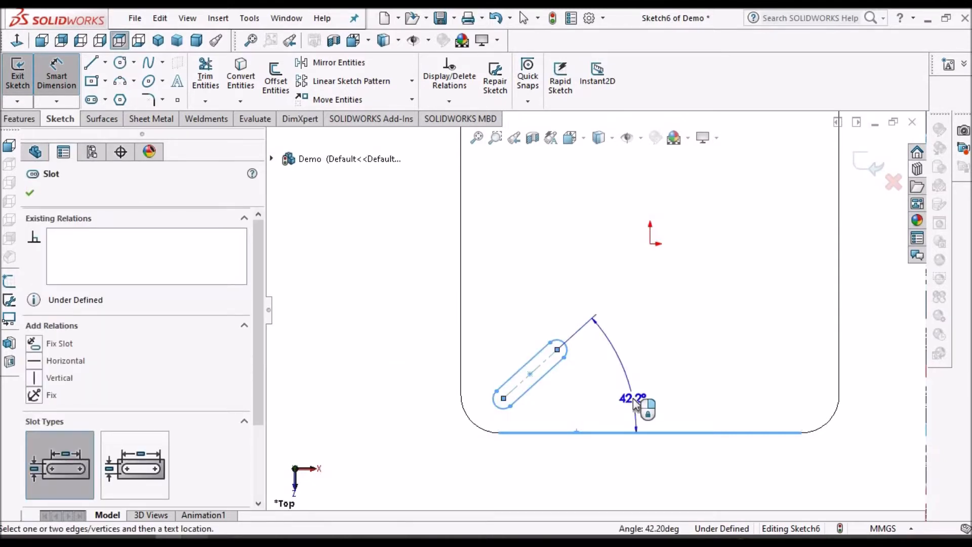
click(633, 403)
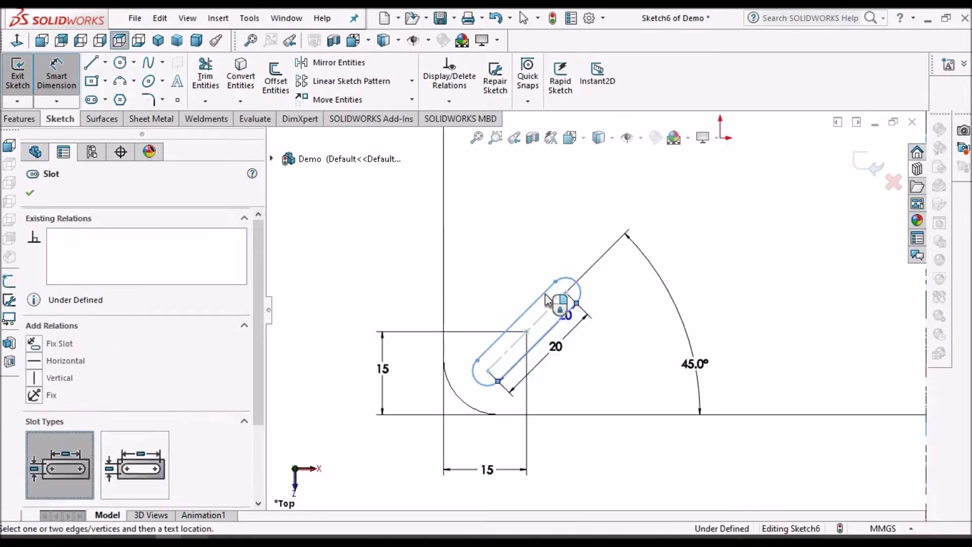
Step: Dimension the slot's width between its straight sides as 5 mm
click(638, 258)
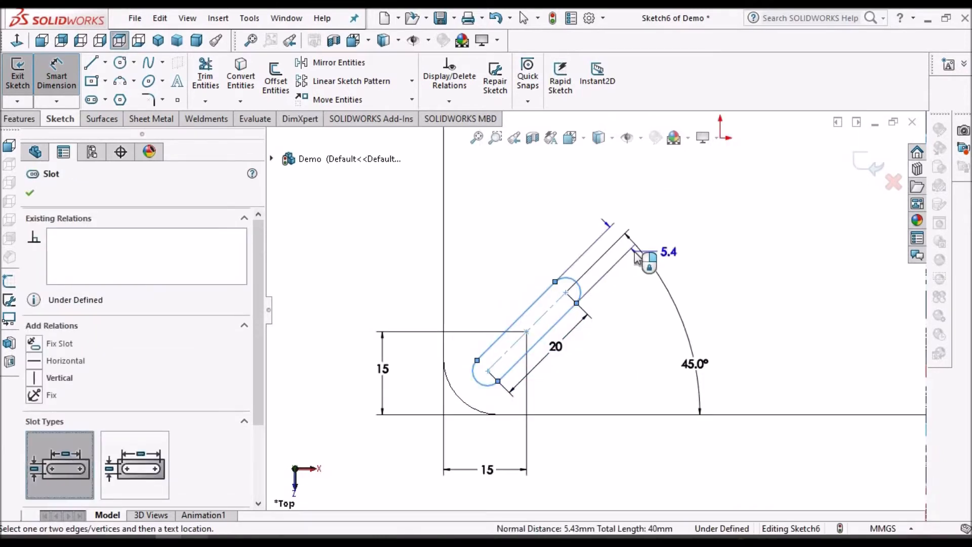
click(709, 247)
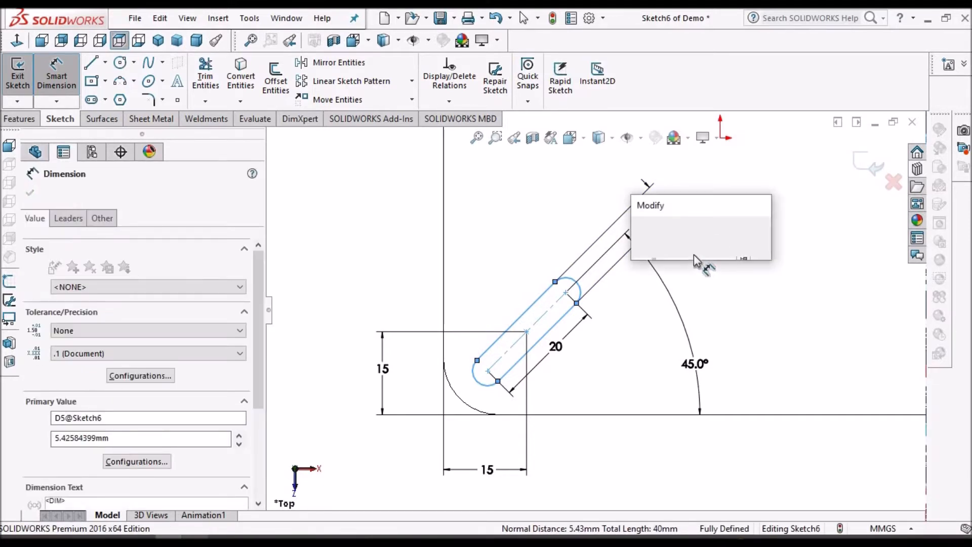
key(Return)
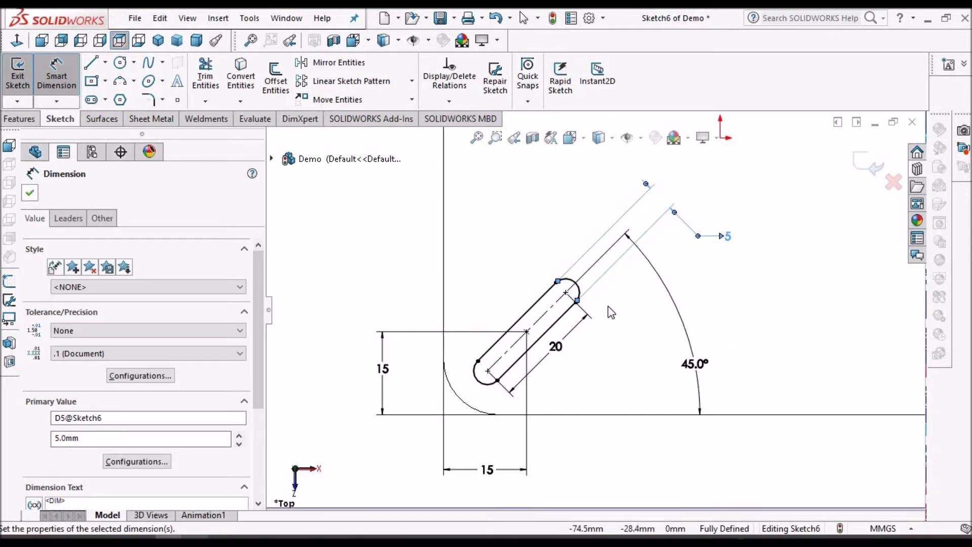
key(Escape)
Step: Sketch a horizontal construction line about 19 mm long and a vertical one about 11 mm long meeting at the origin
scroll(640, 254, up, 5)
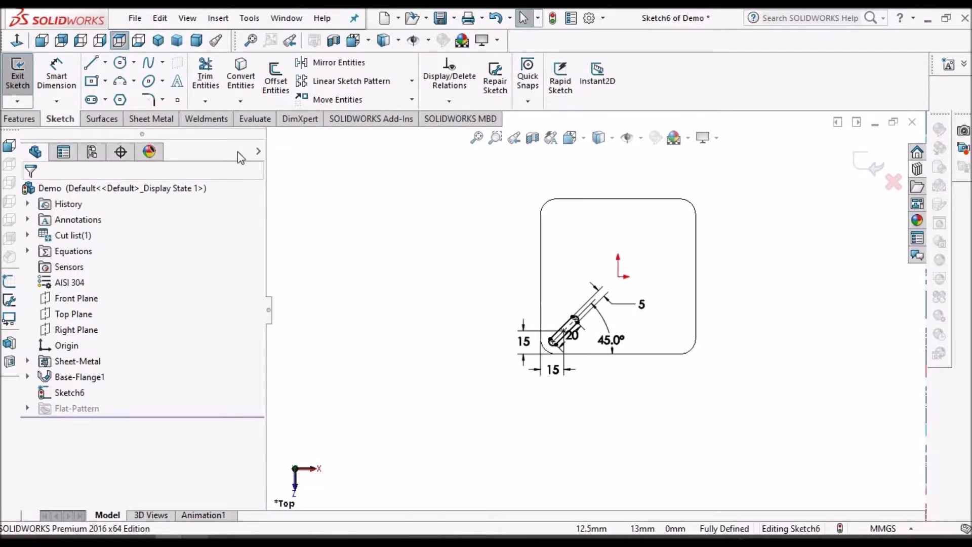
click(105, 62)
key(l)
scroll(615, 284, down, 5)
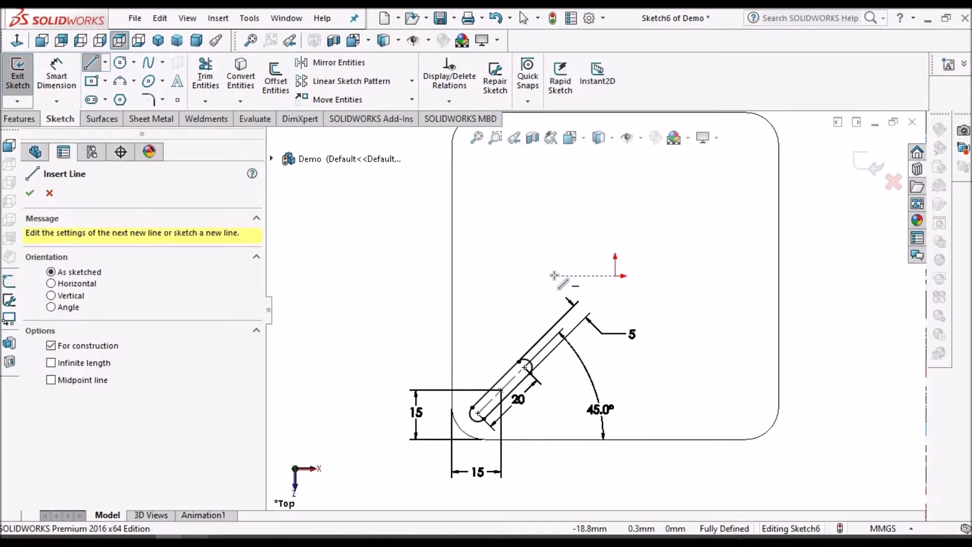
click(616, 277)
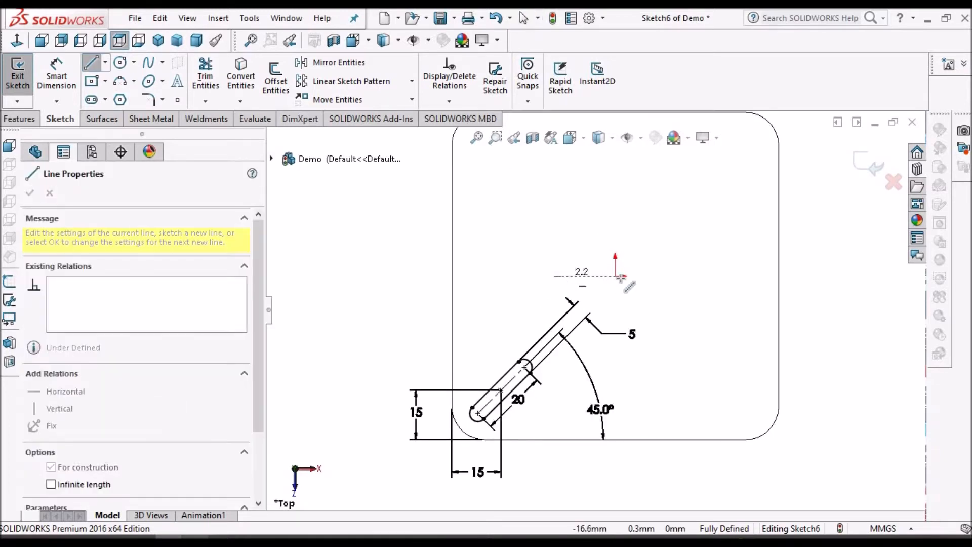
click(615, 275)
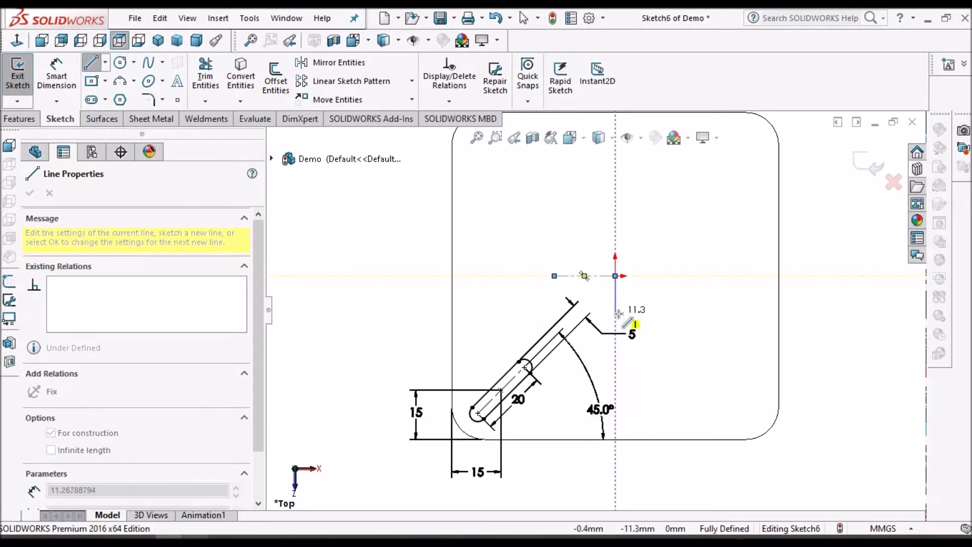
click(615, 313)
right_click(375, 255)
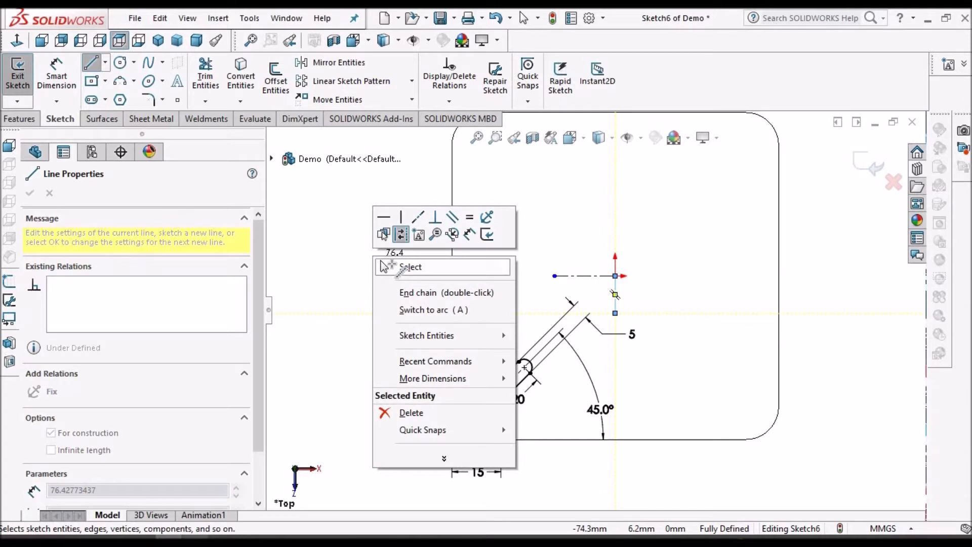
key(Escape)
key(Escape)
key(Escape)
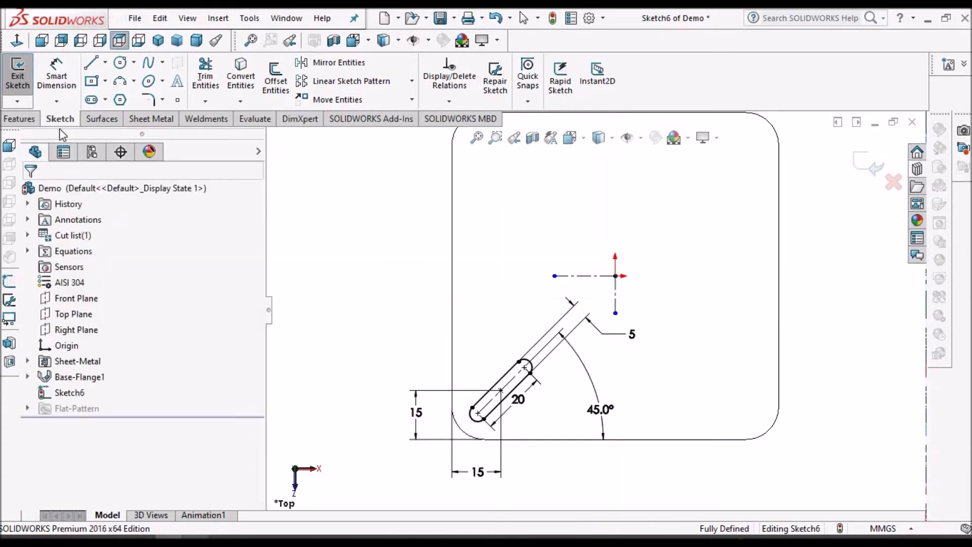
Step: Mirror the diagonal slot about the vertical construction line to copy it to the plate's lower-right corner
drag(413, 321, 612, 470)
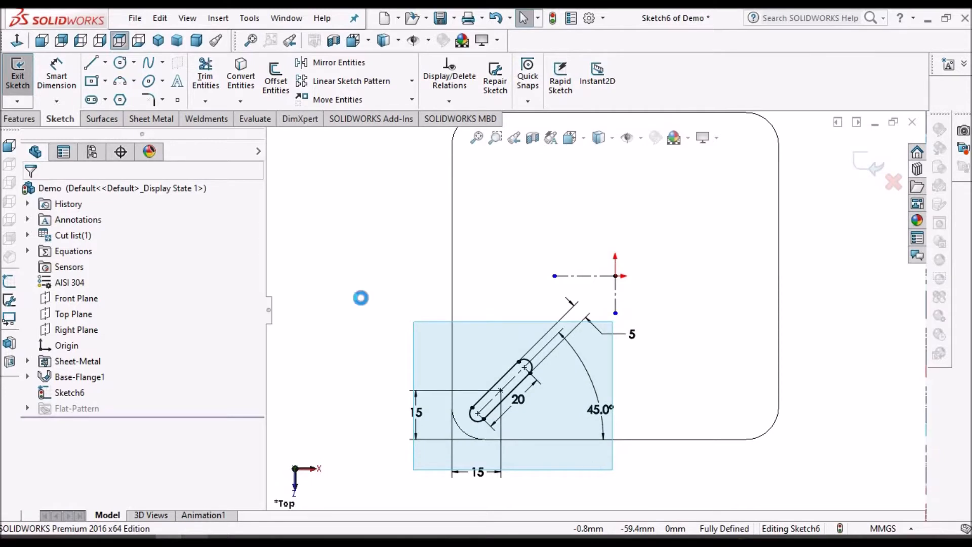
click(345, 64)
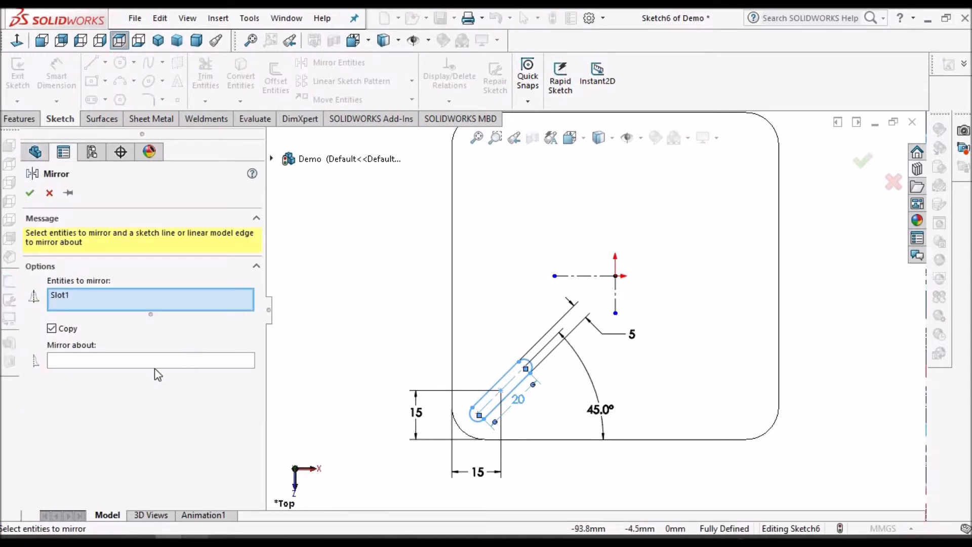
click(154, 361)
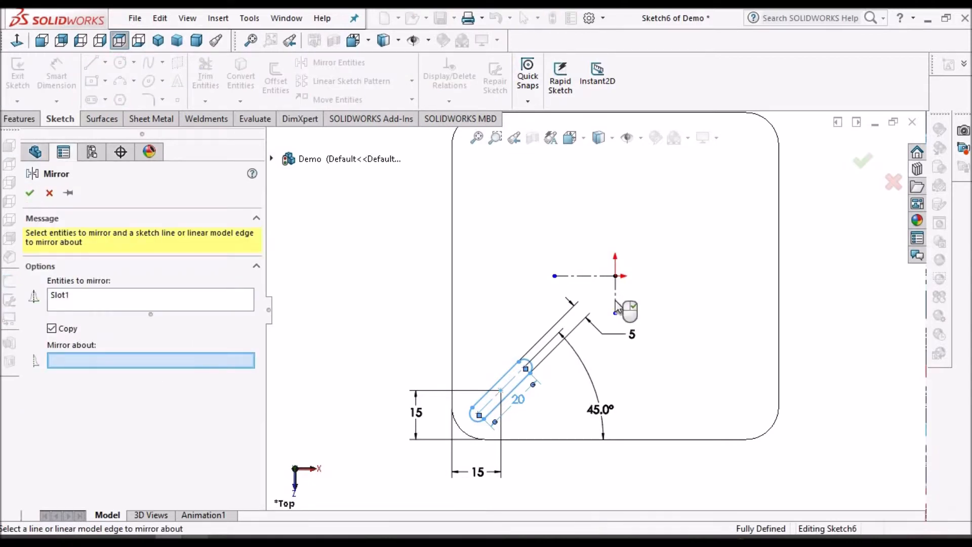
click(615, 306)
click(30, 193)
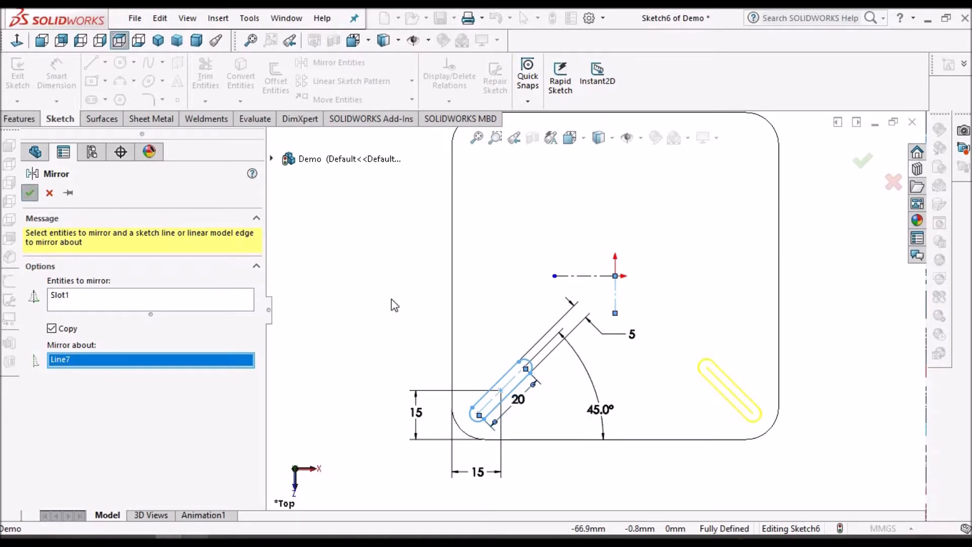
Step: Mirror both lower slots about the horizontal construction line to copy them to the plate's upper corners
mouse_move(381, 477)
mouse_down()
mouse_move(788, 421)
mouse_move(792, 329)
mouse_move(744, 334)
mouse_move(223, 180)
mouse_up()
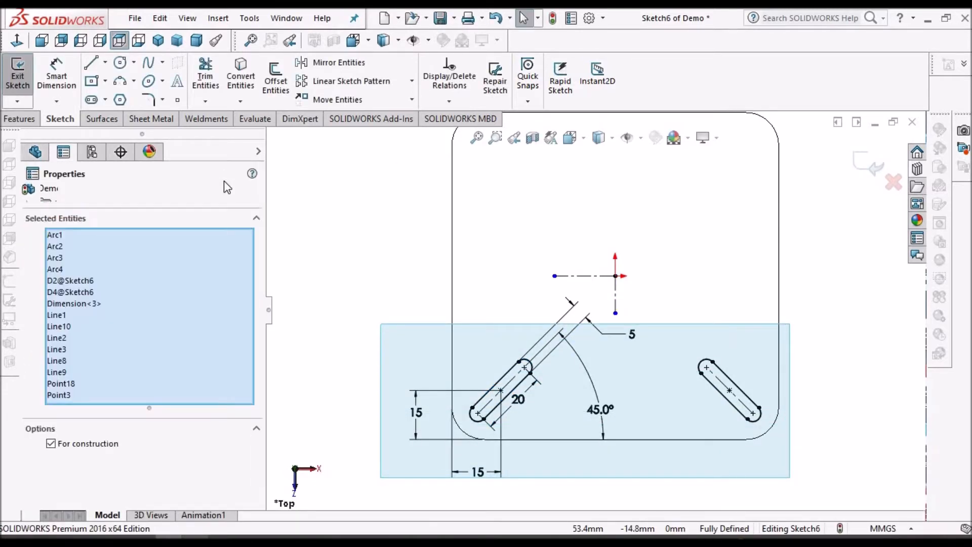
click(337, 65)
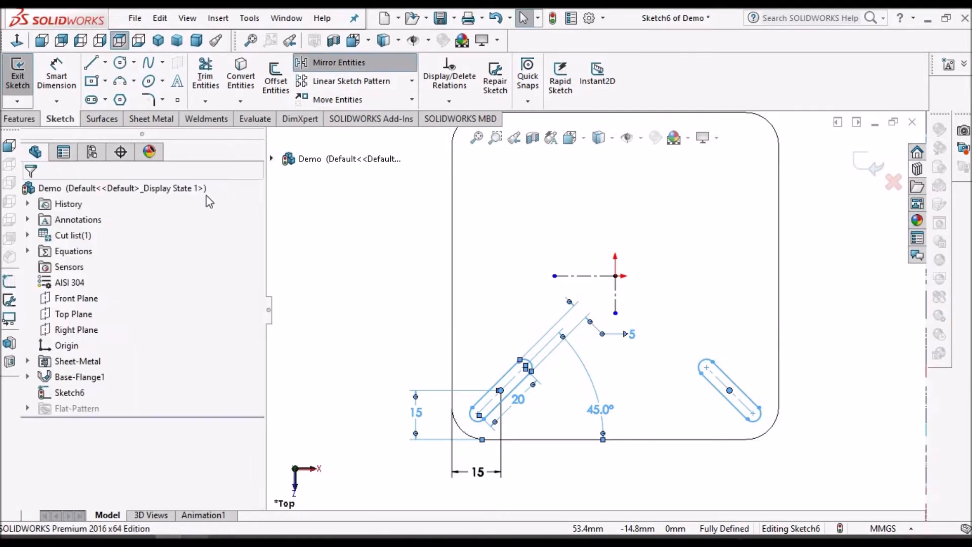
click(591, 275)
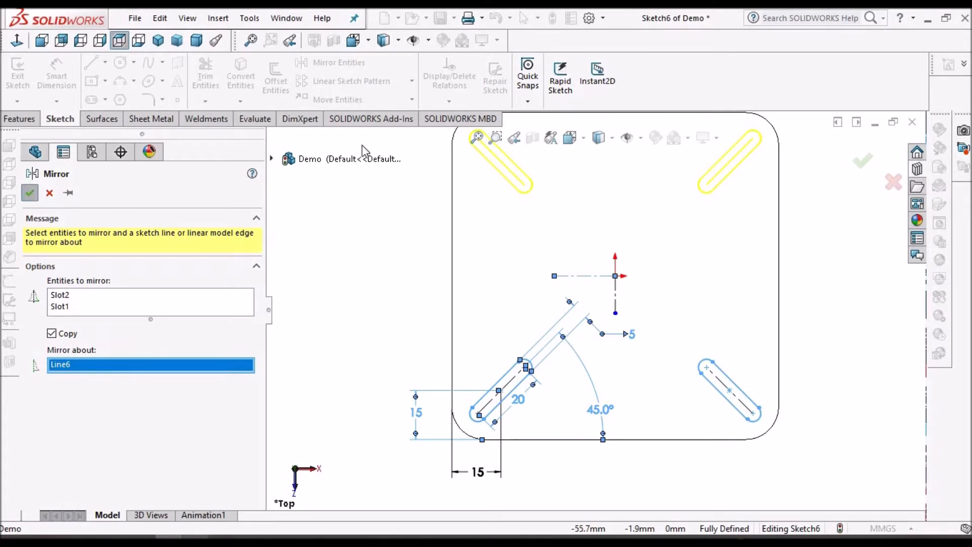
key(Return)
Step: Cut the four slots through the plate with a blind 10 mm Extruded Cut, keeping the normal cut option
click(154, 119)
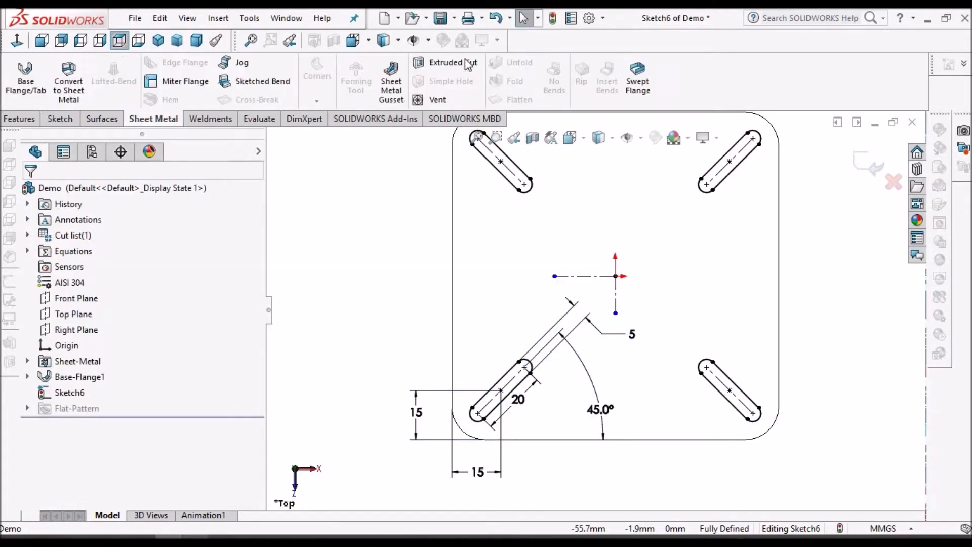
click(468, 64)
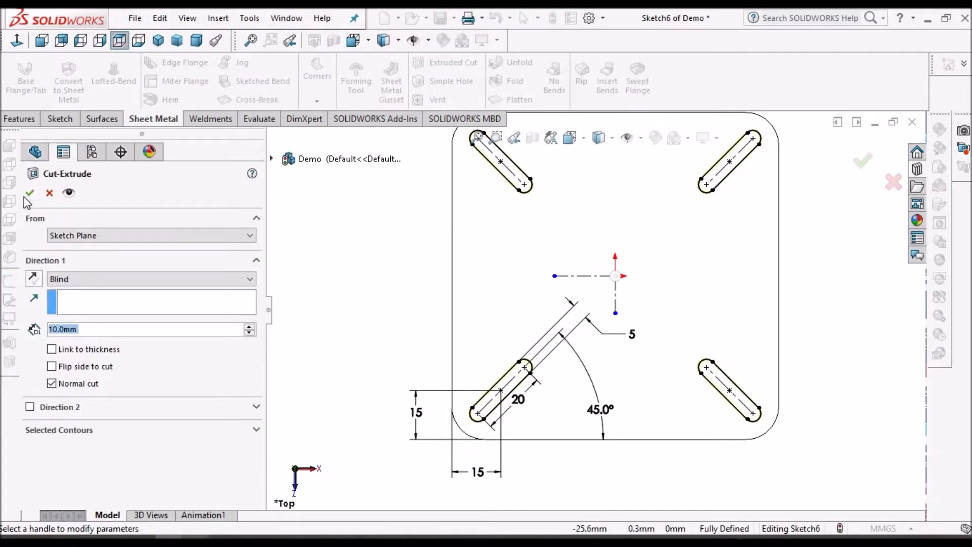
click(29, 193)
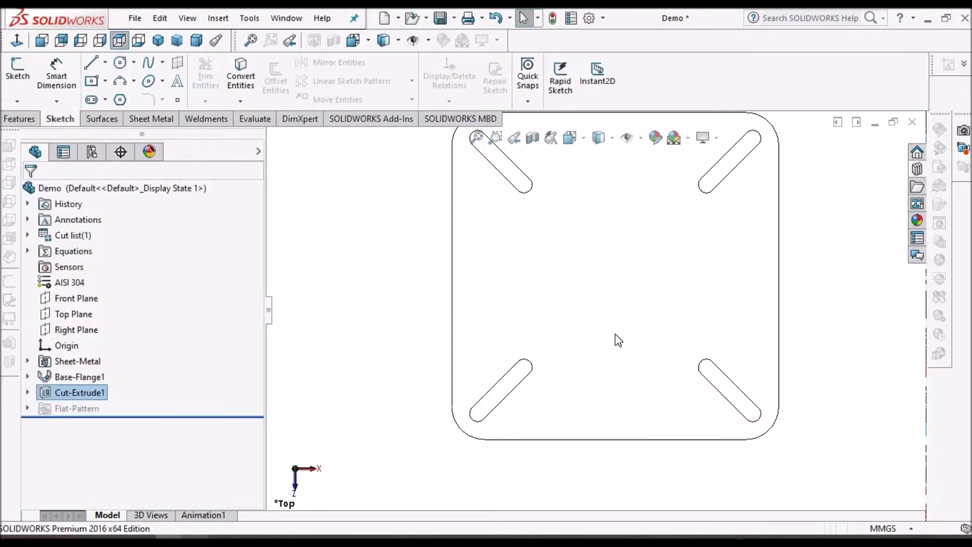
Step: Display the plate shaded with edges and inspect the four slot cuts
middle_drag(614, 226, 597, 157)
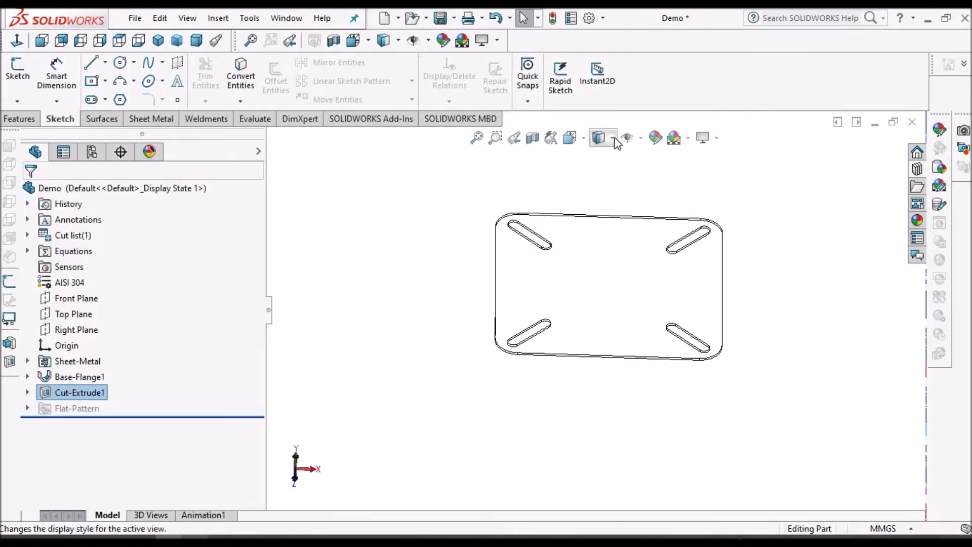
click(607, 143)
click(600, 162)
click(495, 320)
scroll(643, 308, up, 1)
scroll(648, 307, down, 4)
middle_drag(682, 299, 594, 362)
scroll(595, 362, up, 3)
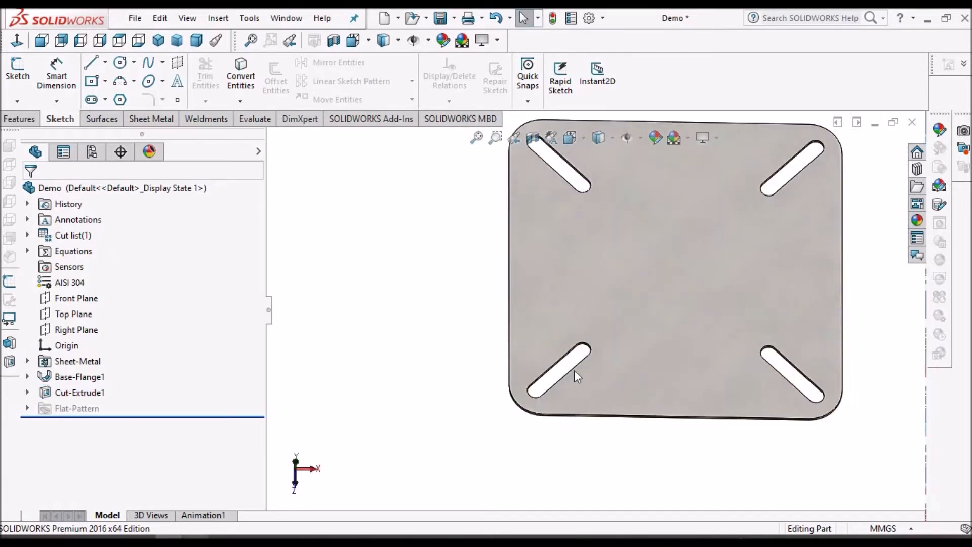
Step: Start a sketch on the plate's flat face and check the hole positions in the TV stand bracket reference PDF
click(629, 301)
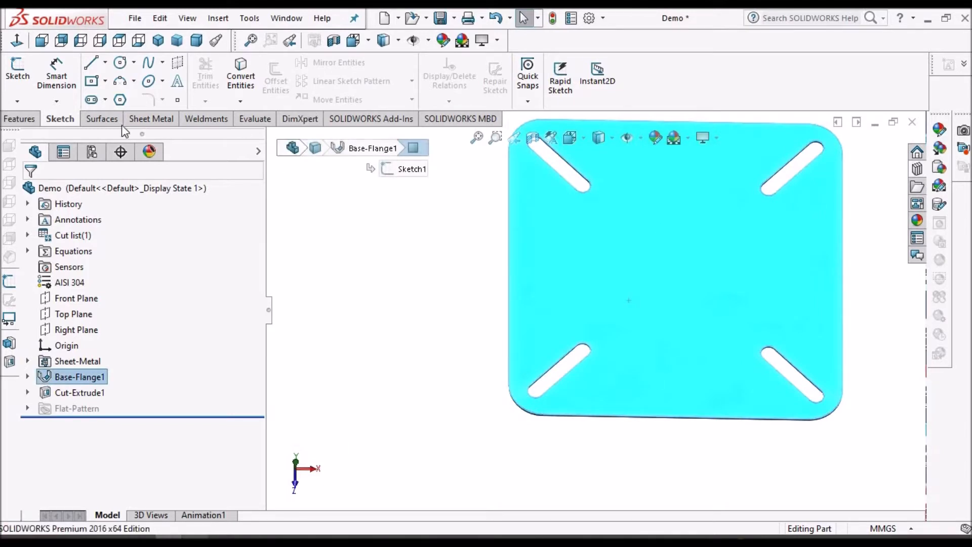
click(18, 72)
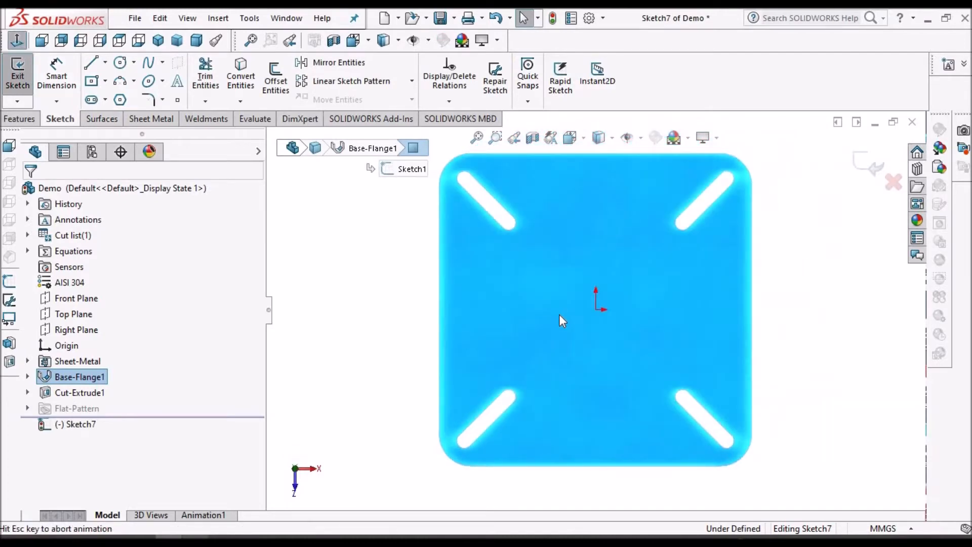
key(Escape)
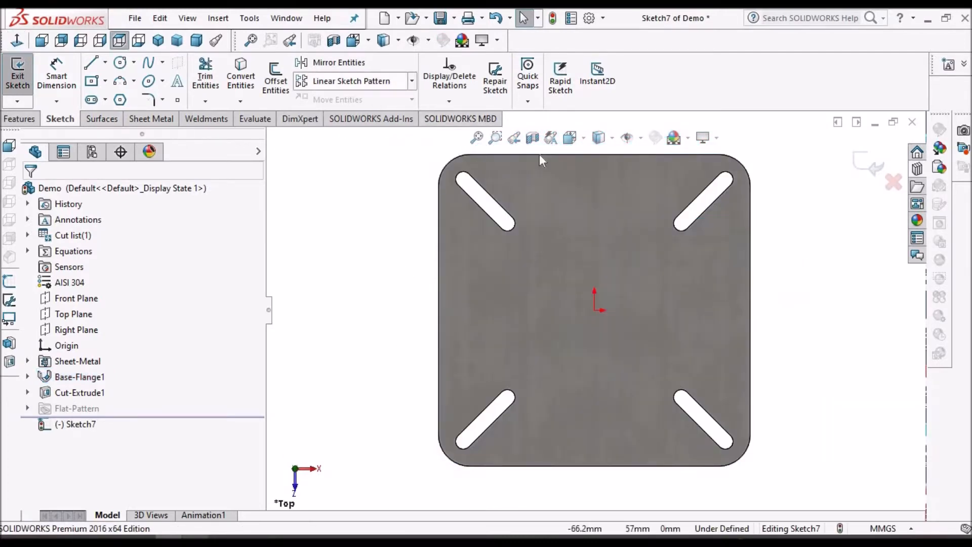
key(alt+Tab)
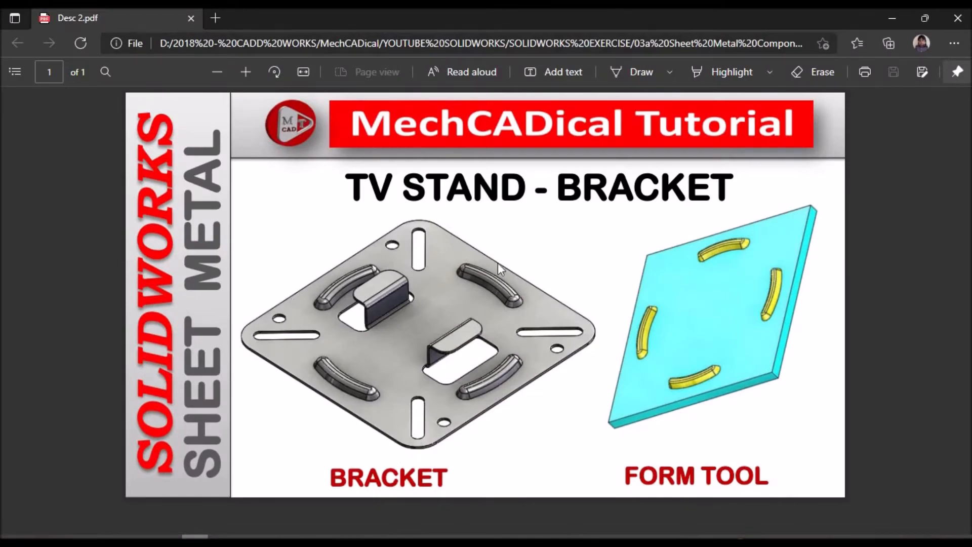
key(alt+Tab)
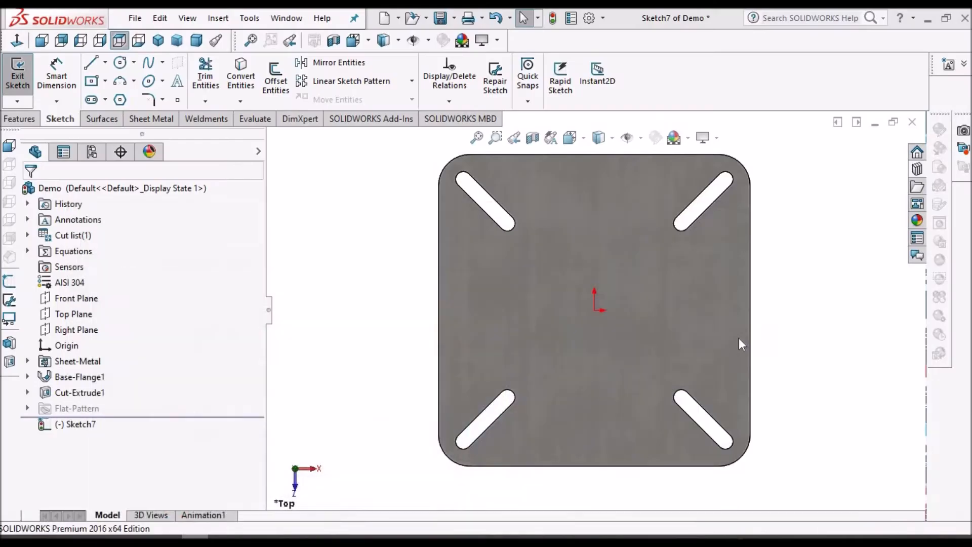
Step: Show the plate in an unshaded line display and sketch a circle about 9.9 mm in diameter above the lower-left slot
click(612, 138)
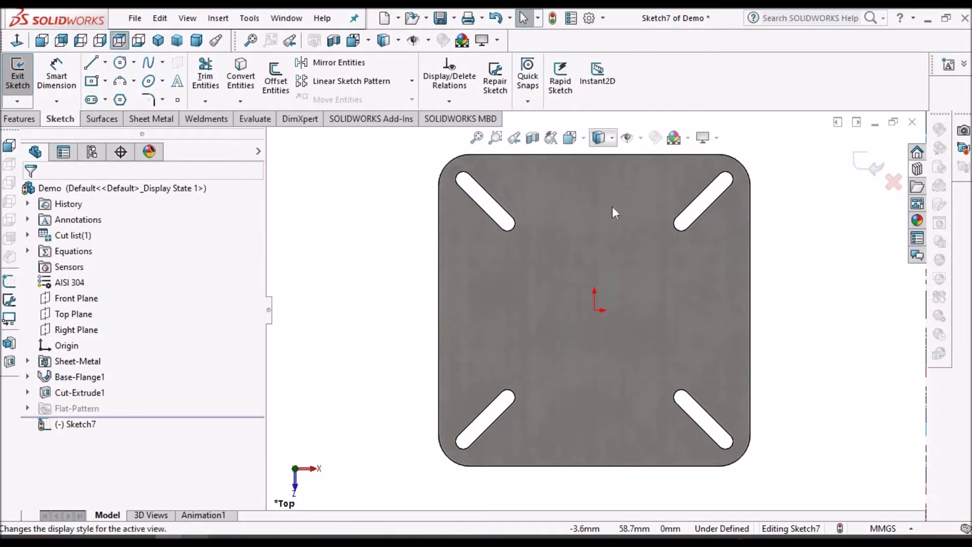
click(599, 227)
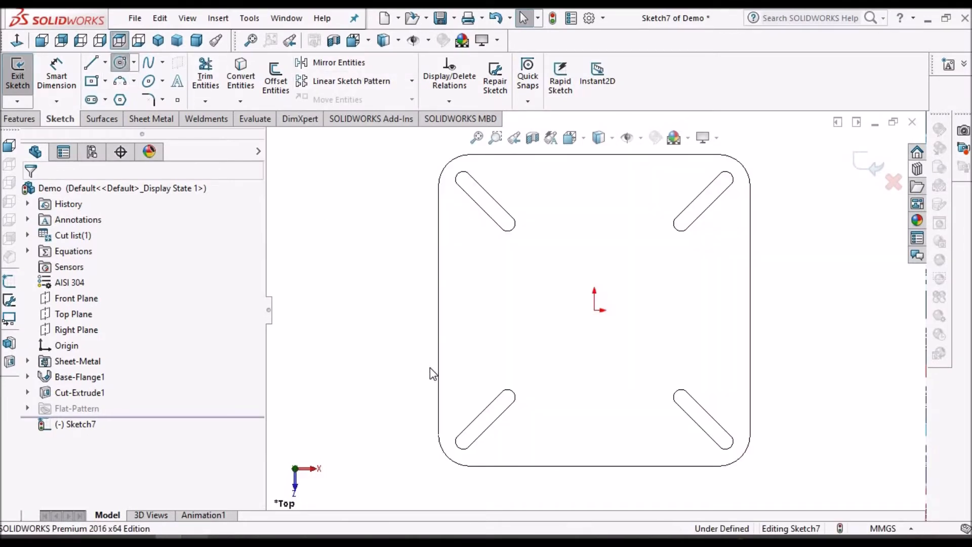
click(481, 385)
right_click(372, 281)
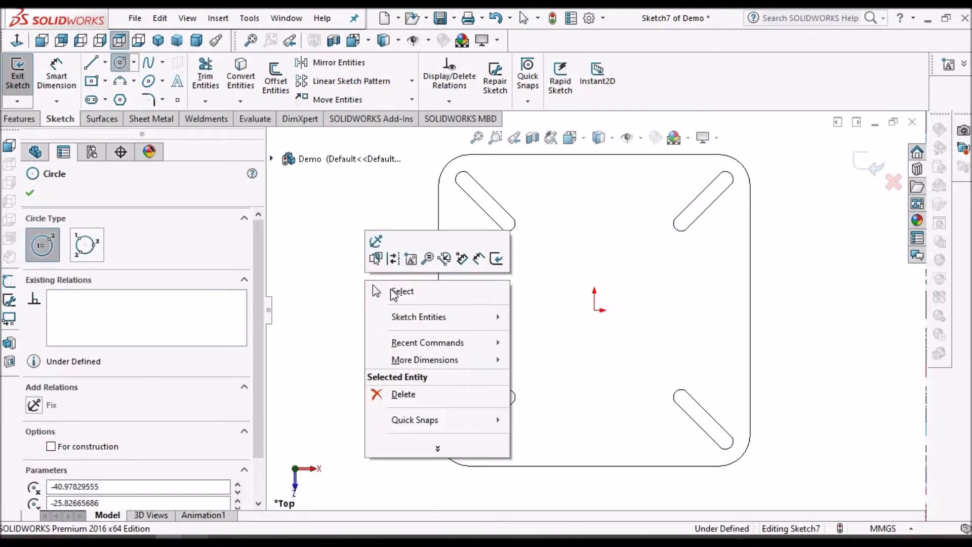
click(400, 292)
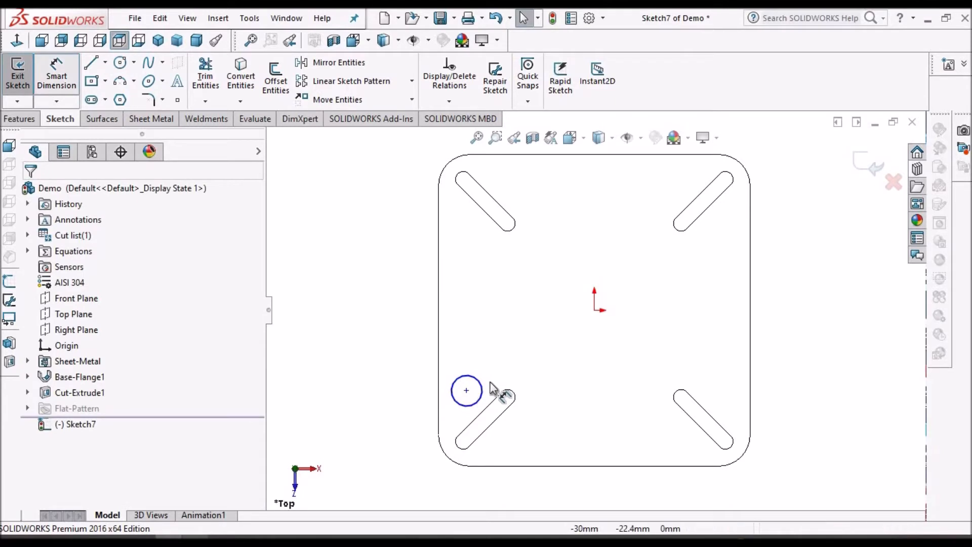
Step: Dimension the circle's diameter as 5 mm
key(d)
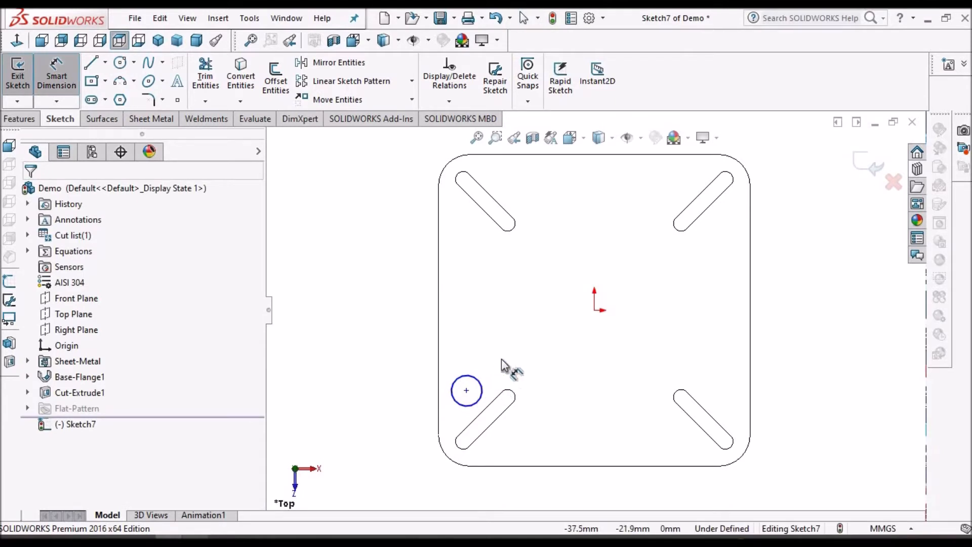
click(478, 379)
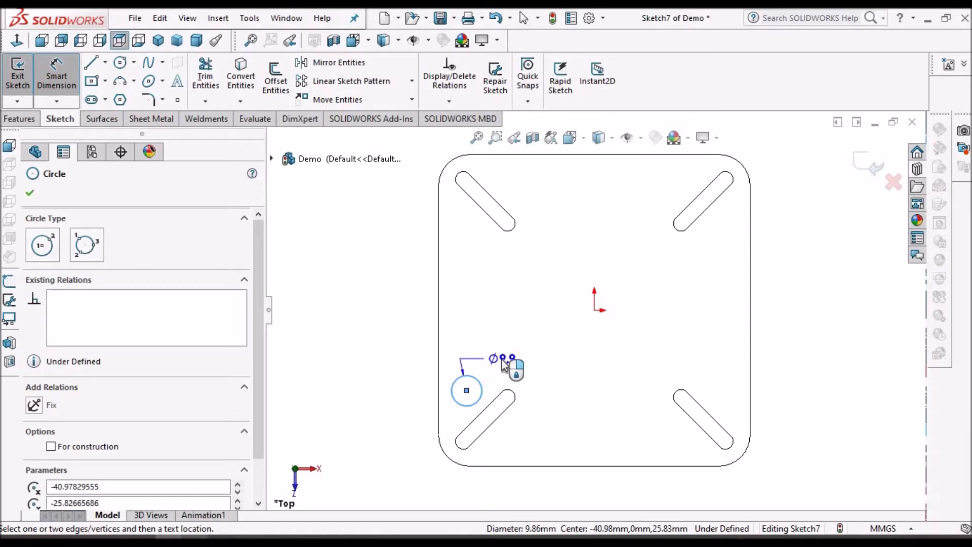
click(541, 365)
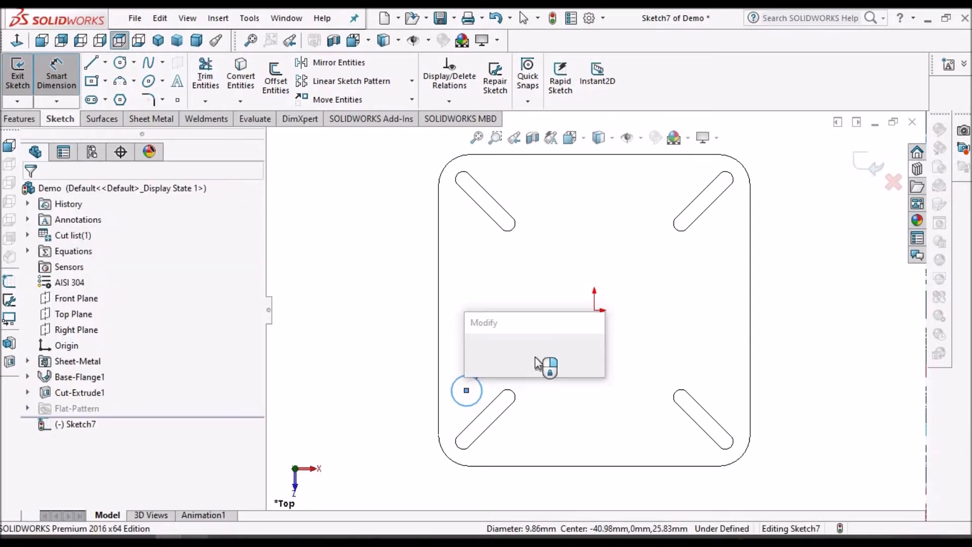
text(5)
key(Return)
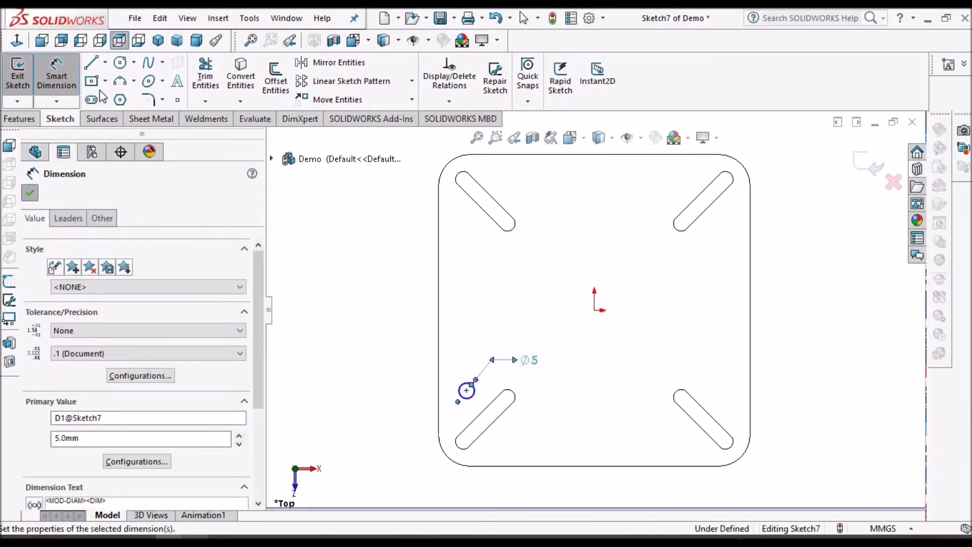
key(Escape)
Step: Dimension the circle's centre 6 mm from the plate's left edge and 20 mm from its lower edge
click(58, 79)
click(439, 405)
scroll(470, 404, down, 3)
click(494, 352)
scroll(473, 446, up, 4)
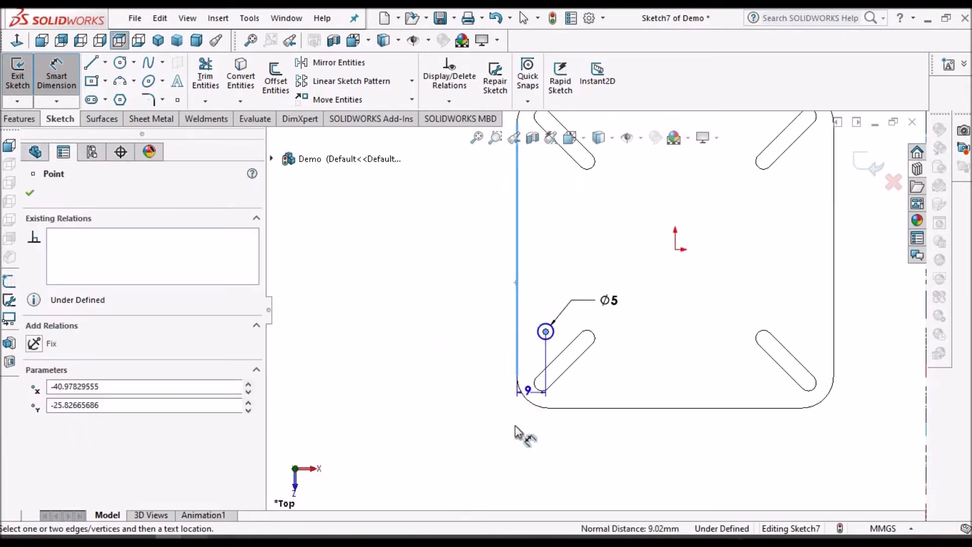
scroll(545, 401, down, 4)
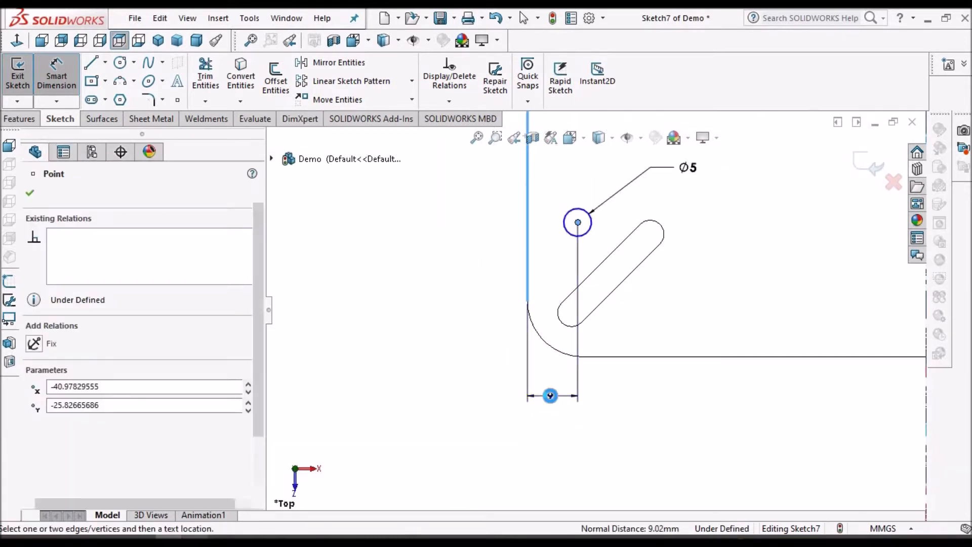
key(Escape)
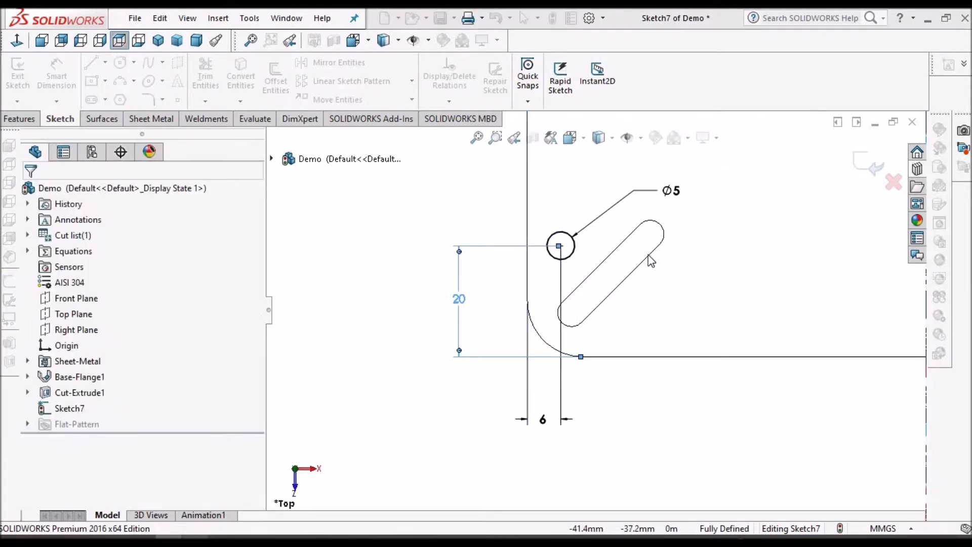
scroll(648, 256, up, 1)
scroll(729, 235, up, 1)
scroll(706, 224, up, 2)
scroll(790, 179, down, 2)
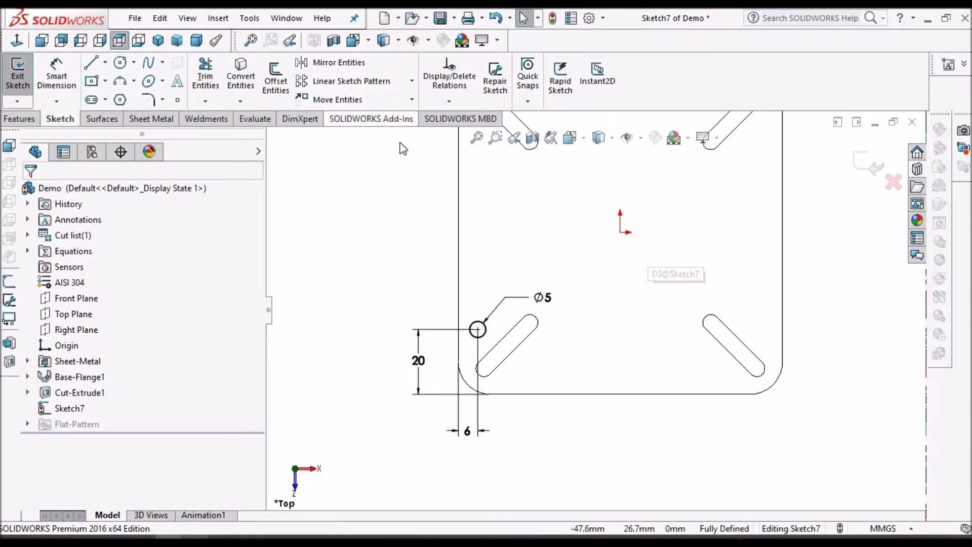
Step: Draw a horizontal construction centerline from the sketch origin toward the plate's left edge
click(154, 118)
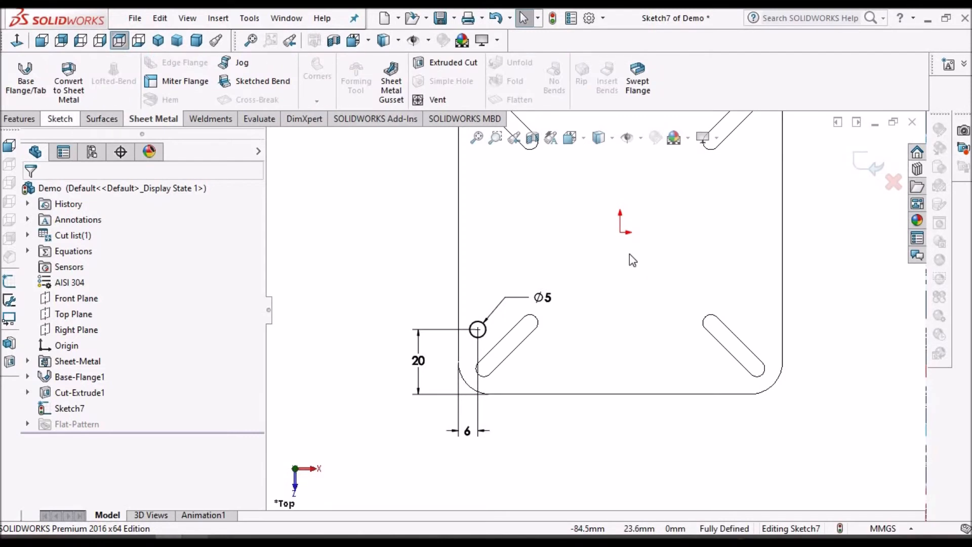
scroll(636, 258, up, 1)
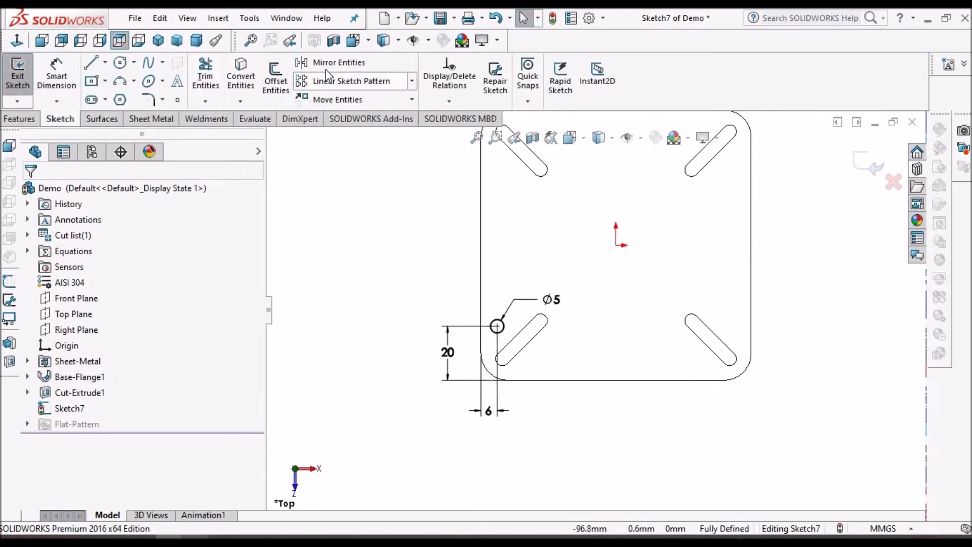
click(105, 64)
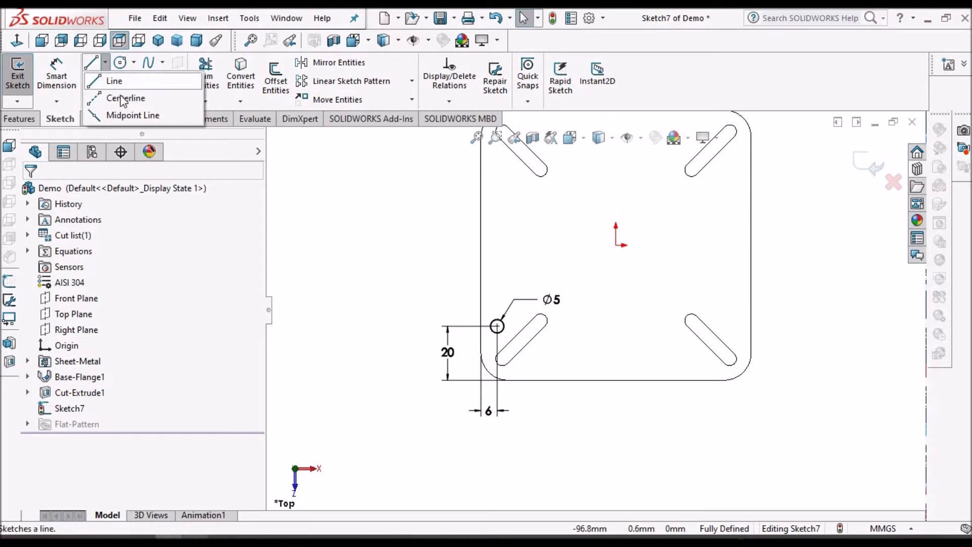
click(616, 245)
click(562, 244)
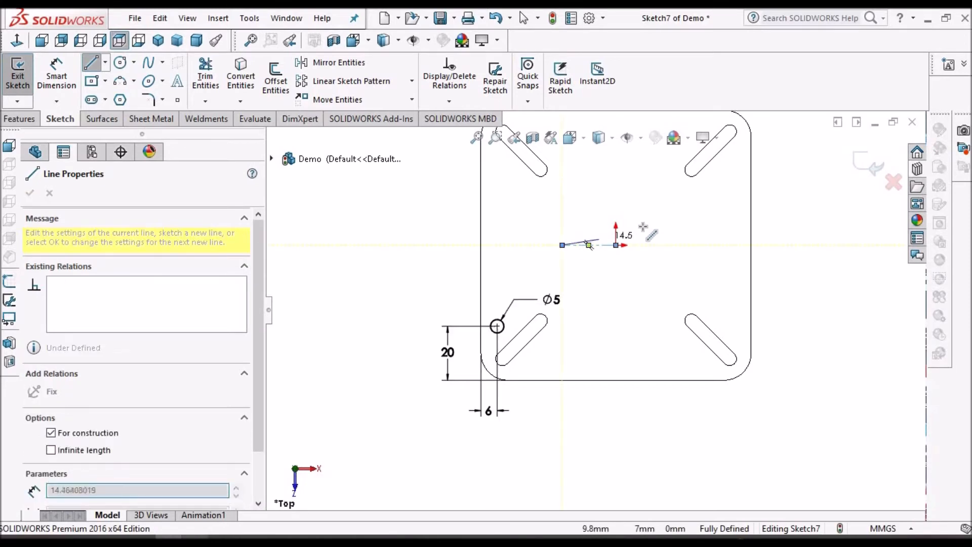
right_click(644, 228)
click(687, 264)
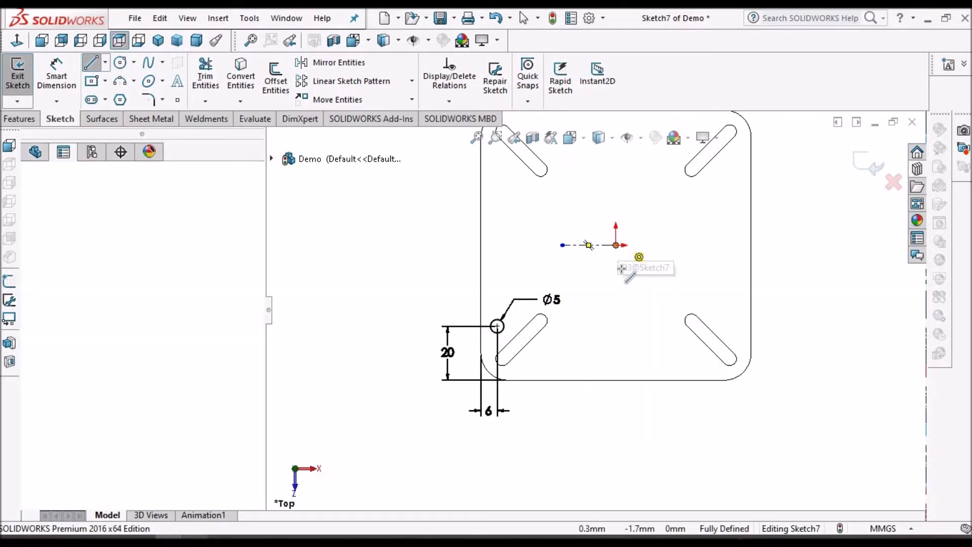
Step: Draw a vertical construction centerline about 12.6 mm long from the origin toward the plate's lower edge
click(616, 245)
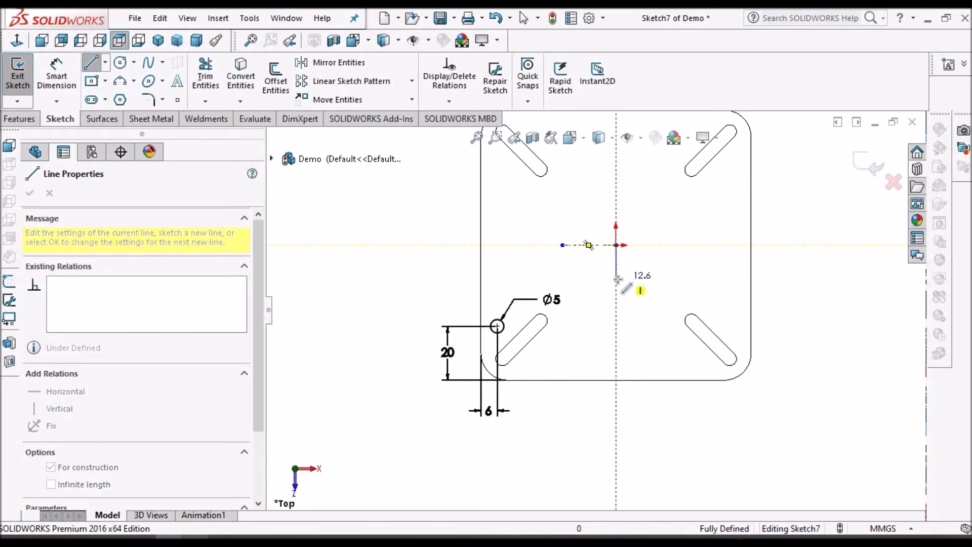
click(616, 278)
right_click(669, 205)
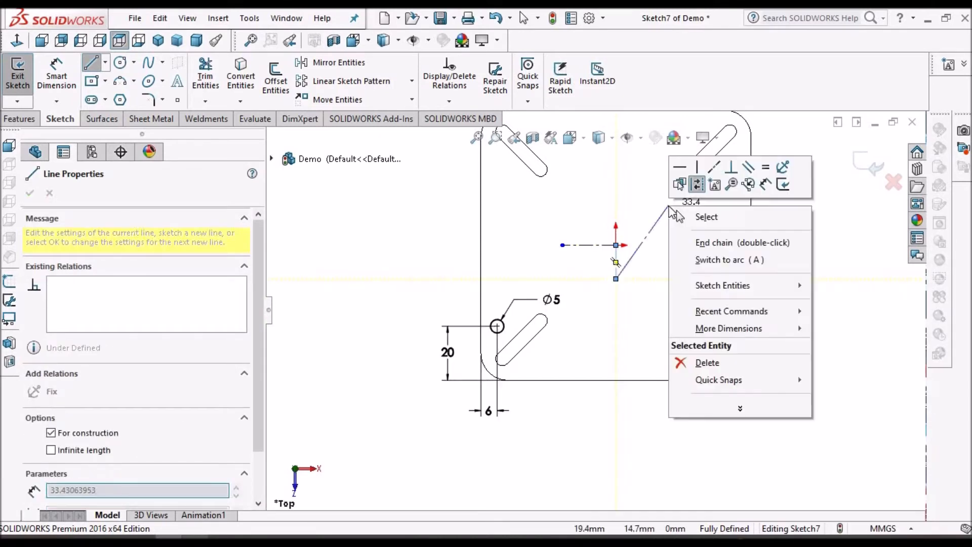
click(706, 218)
key(z)
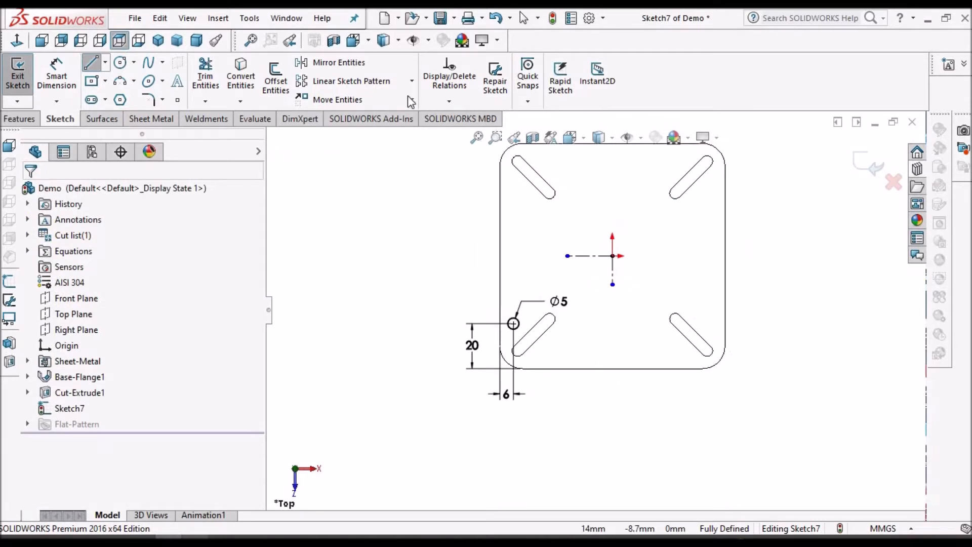
Step: Mirror the 5 mm circle about the horizontal centerline, keeping the original
click(348, 63)
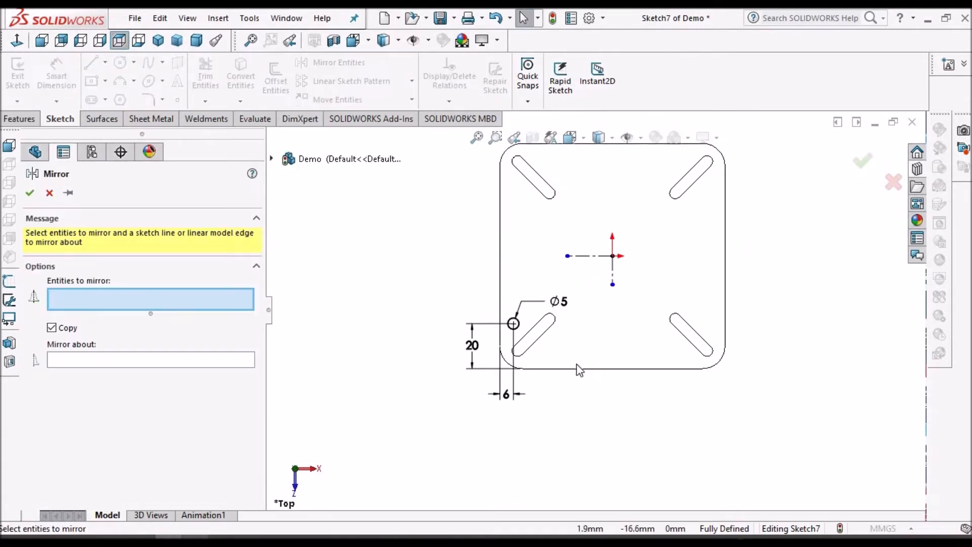
click(514, 318)
click(141, 361)
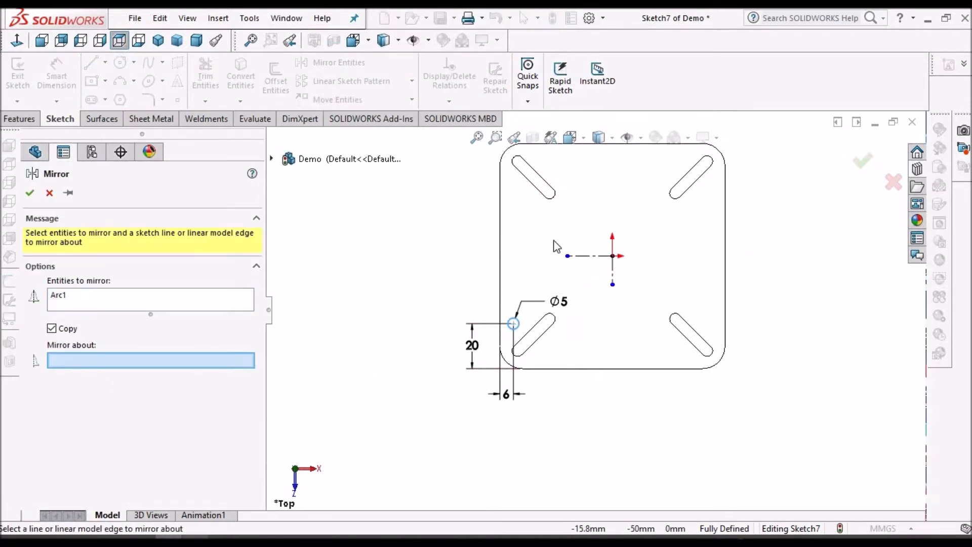
click(593, 256)
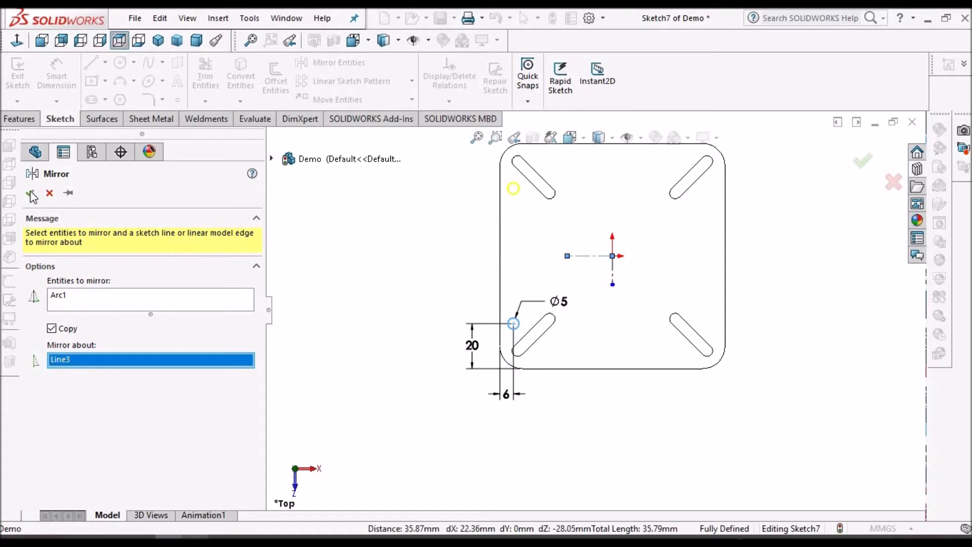
key(Return)
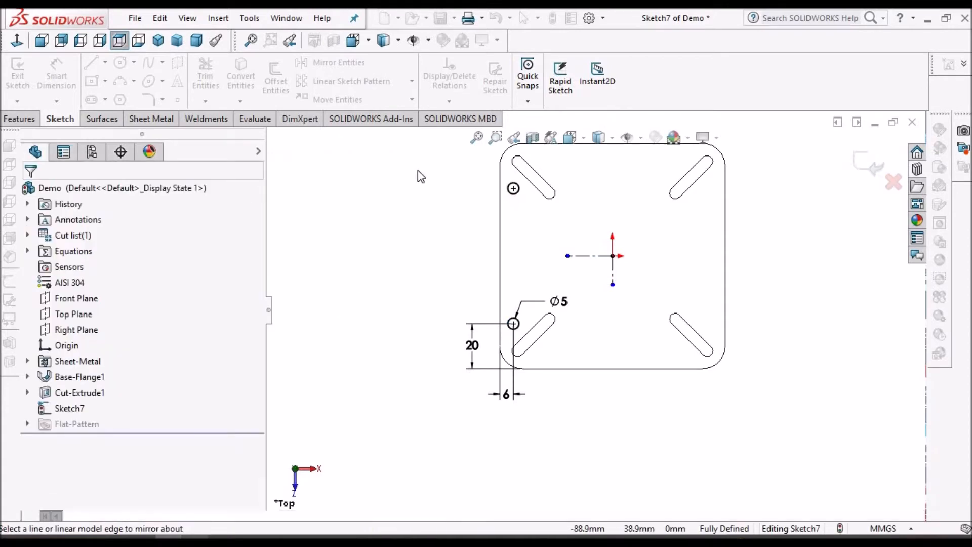
Step: Mirror both left-hand 5 mm circles about the vertical centerline to place copies beside the right-hand slots
drag(418, 170, 554, 418)
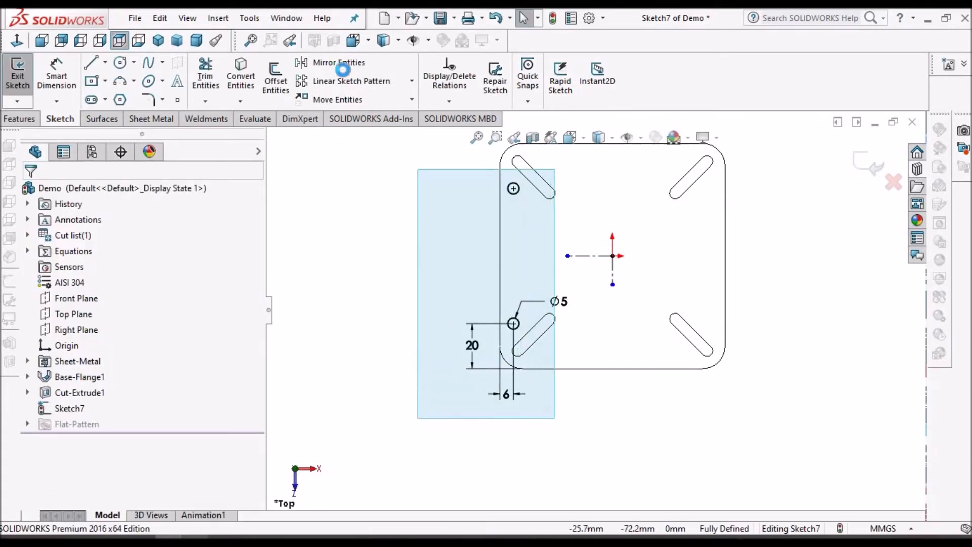
click(340, 62)
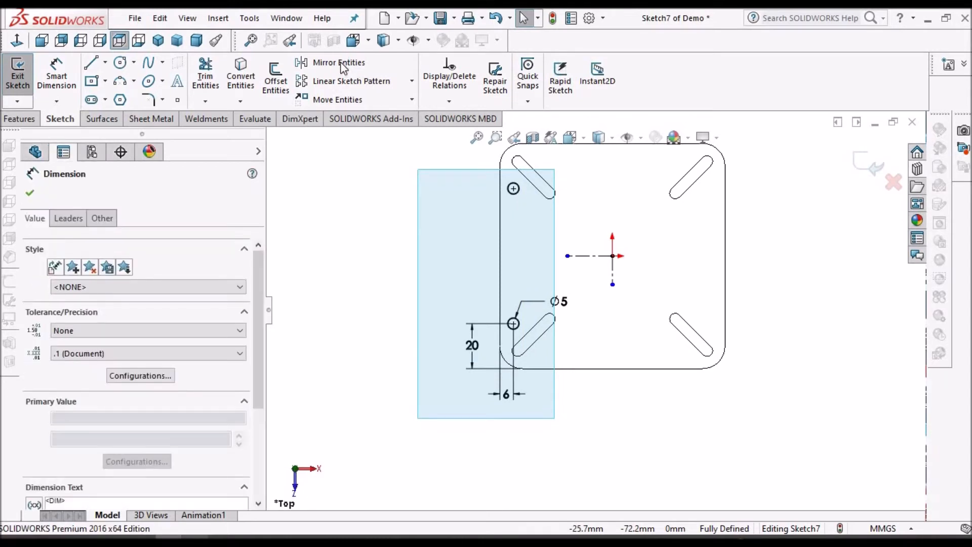
click(376, 65)
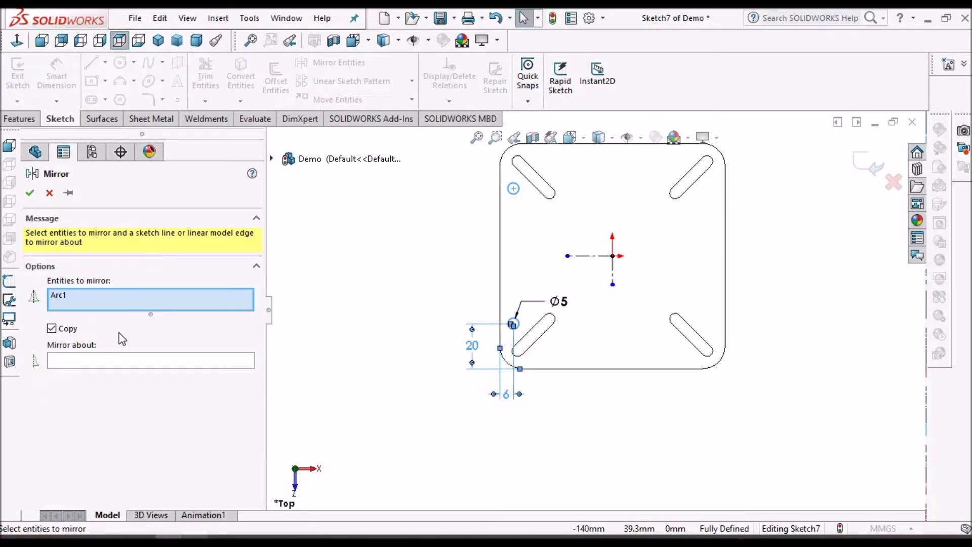
click(138, 359)
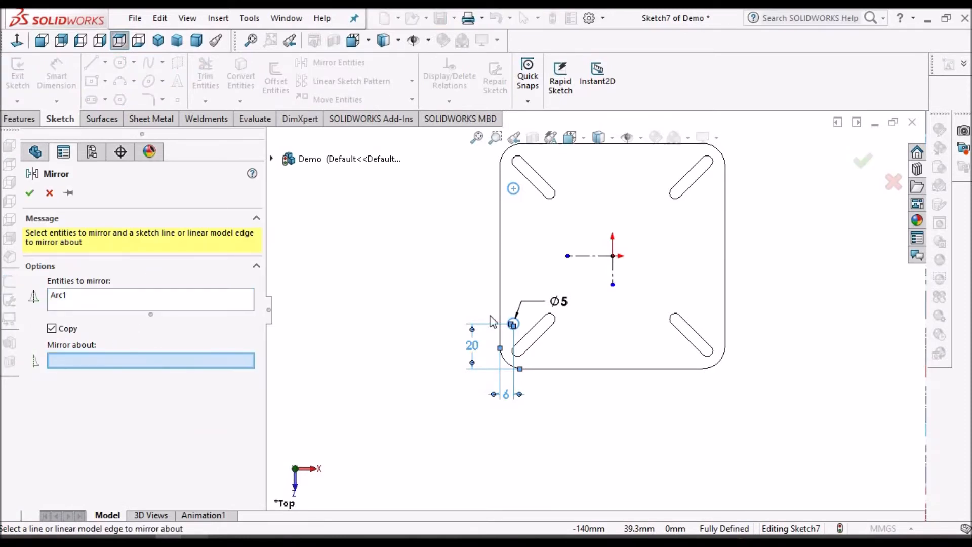
click(613, 276)
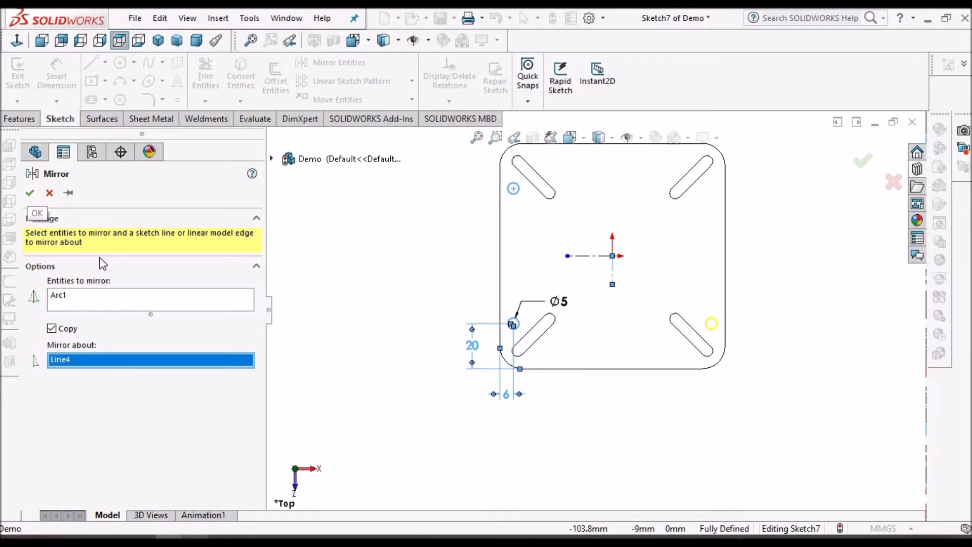
scroll(691, 227, down, 5)
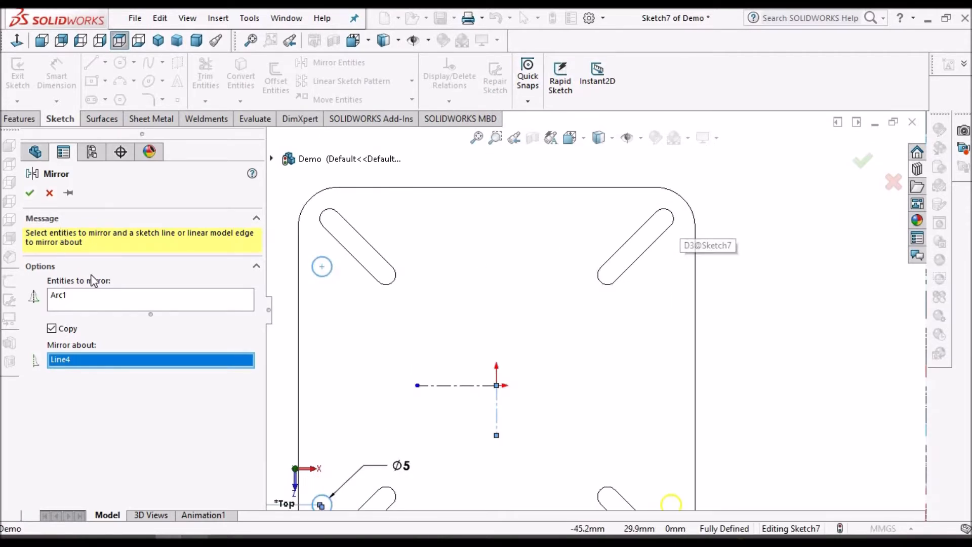
click(101, 299)
scroll(395, 289, up, 2)
scroll(396, 290, up, 1)
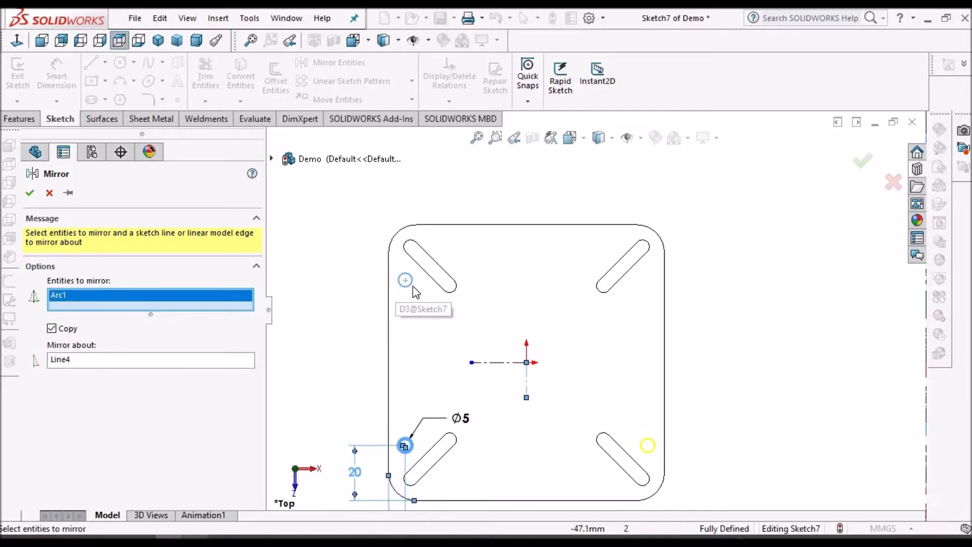
scroll(412, 285, down, 3)
click(433, 291)
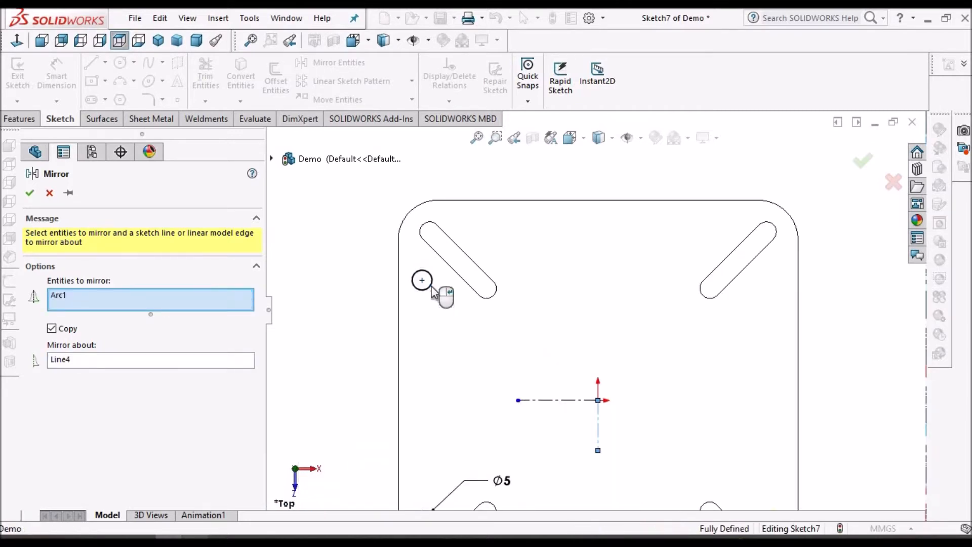
click(431, 286)
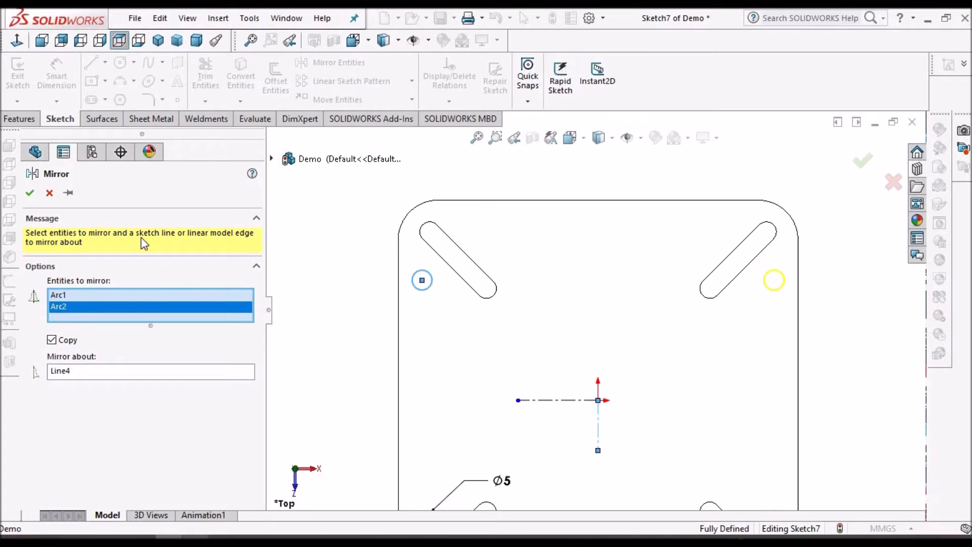
right_click(733, 234)
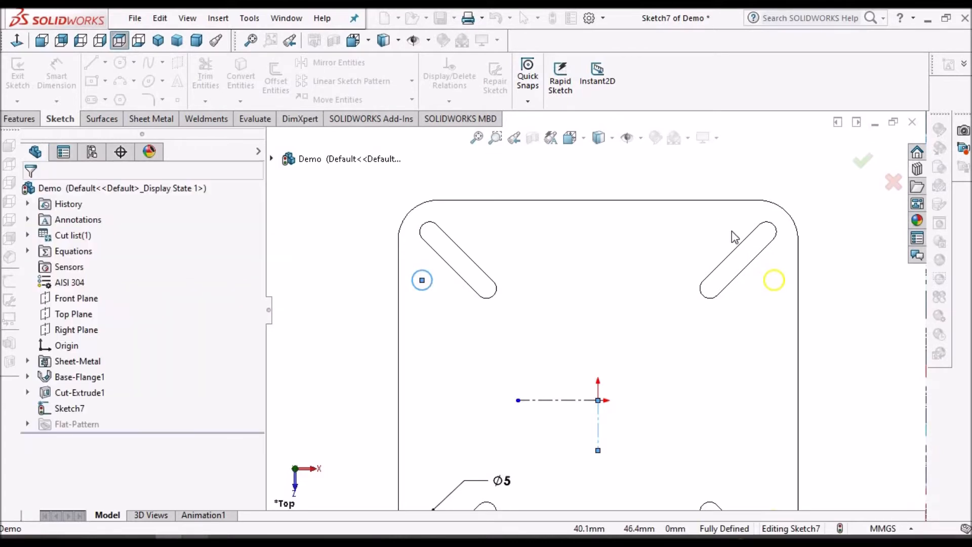
Step: Exit the sketch and cut the four circles through the plate with a blind 10 mm Extruded Cut, Normal cut enabled
key(f)
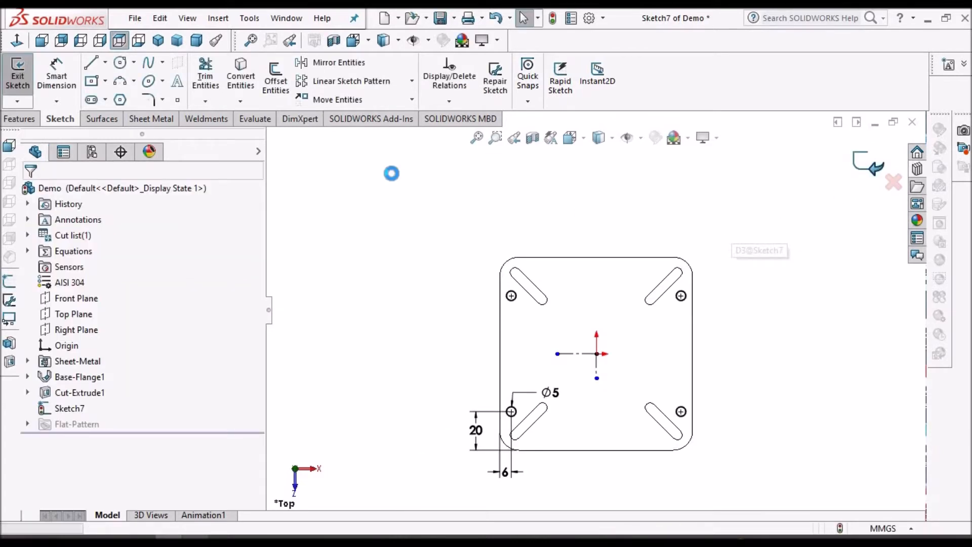
click(167, 119)
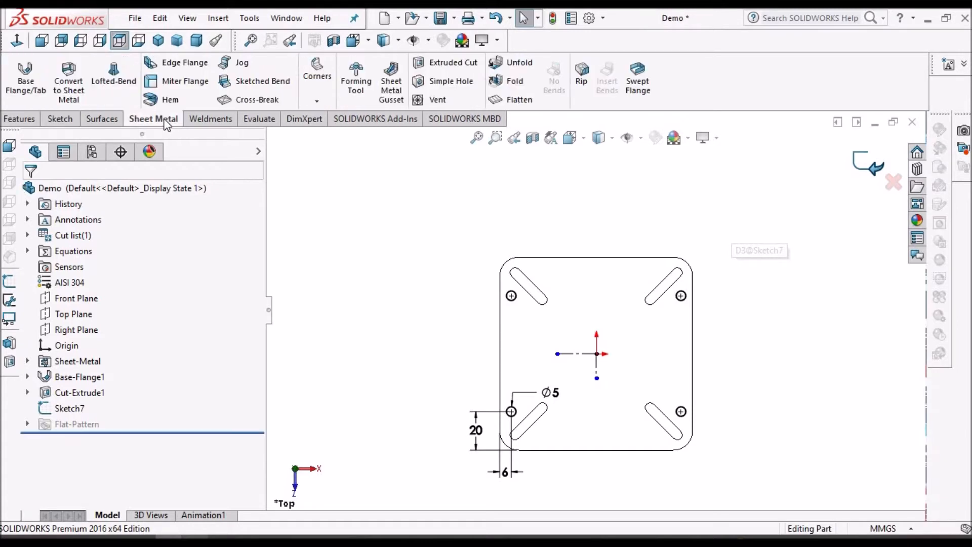
click(69, 408)
click(445, 62)
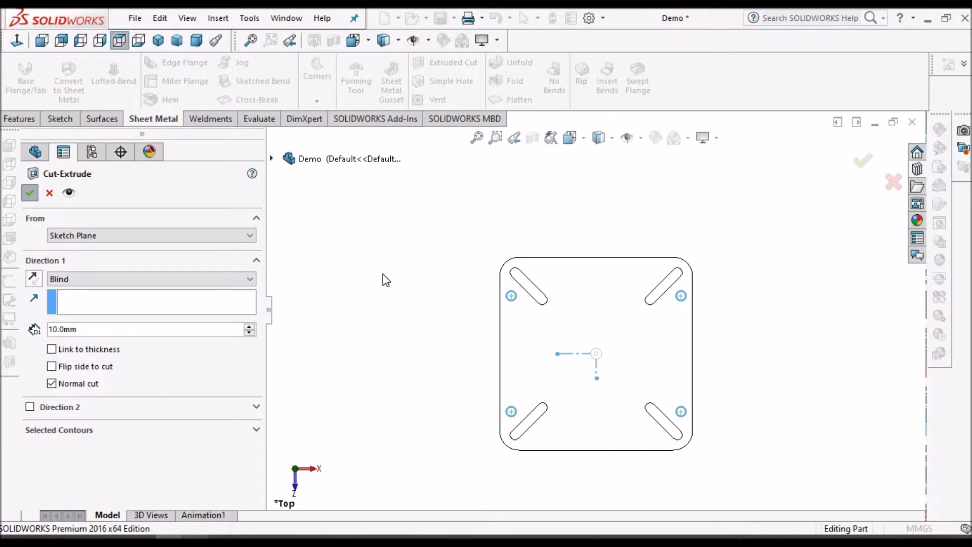
key(Return)
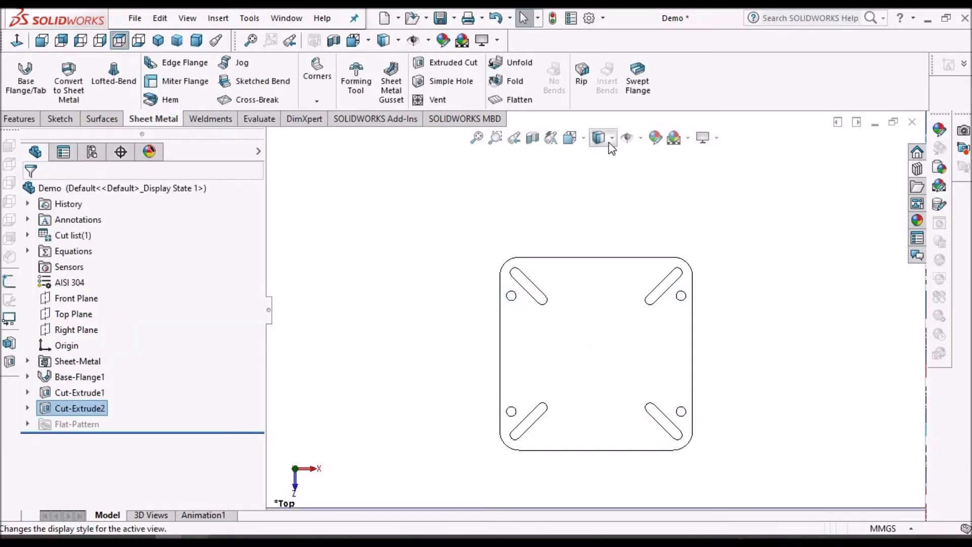
Step: Switch the display to shaded with edges and view the plate with its cut holes at an angle
click(611, 140)
click(603, 155)
mouse_move(609, 354)
middle_down()
mouse_move(600, 210)
mouse_move(600, 362)
mouse_move(572, 250)
mouse_move(587, 358)
mouse_move(523, 400)
middle_up()
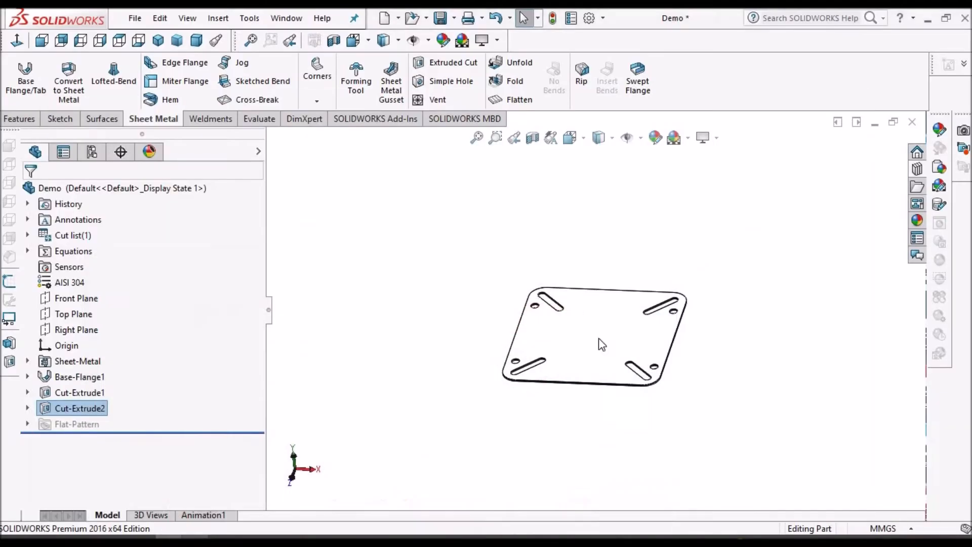
Step: Start a new sketch on the plate's large flat face and show the part in wireframe
click(598, 338)
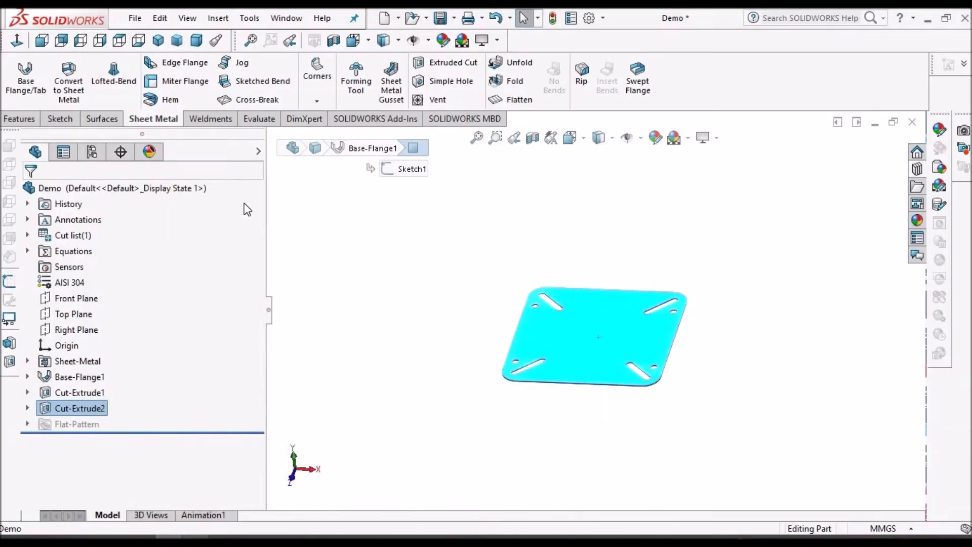
click(59, 118)
click(17, 71)
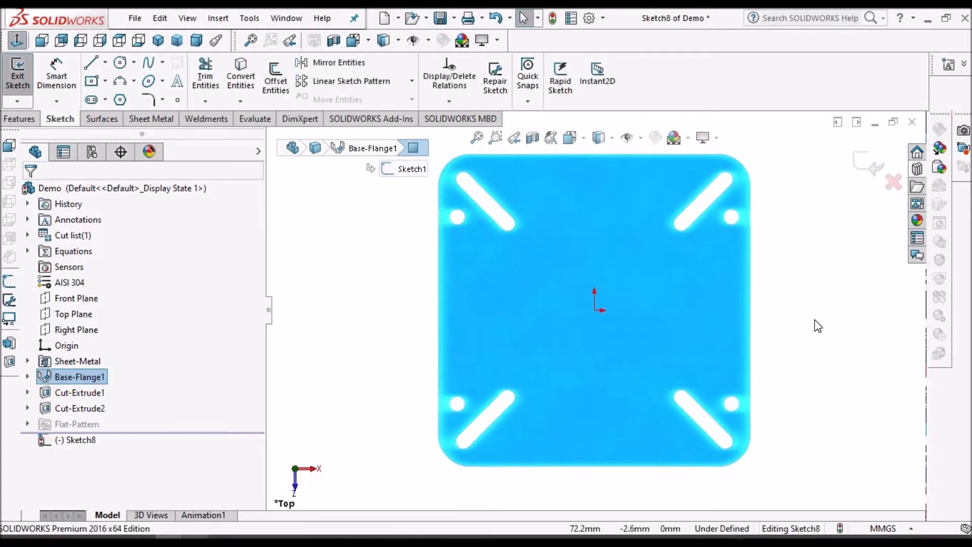
click(612, 138)
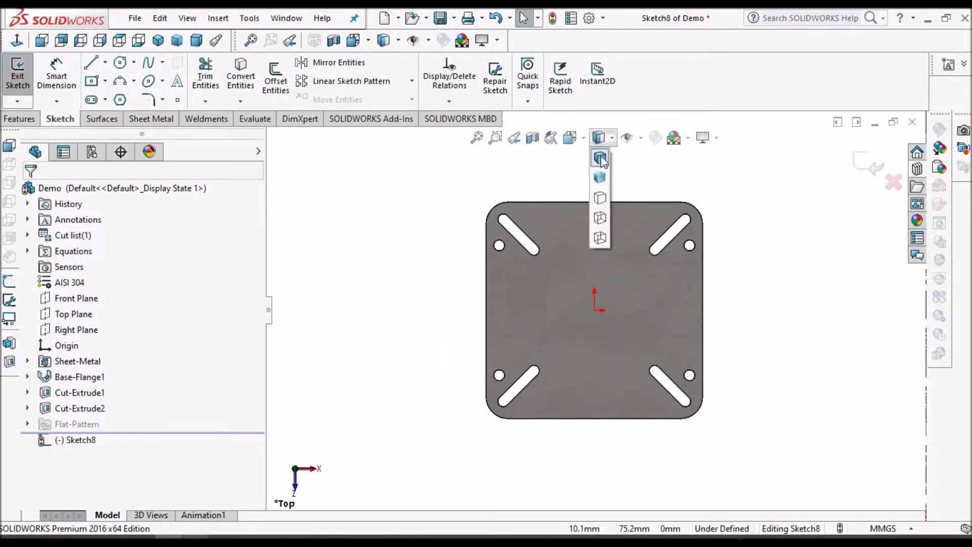
click(600, 238)
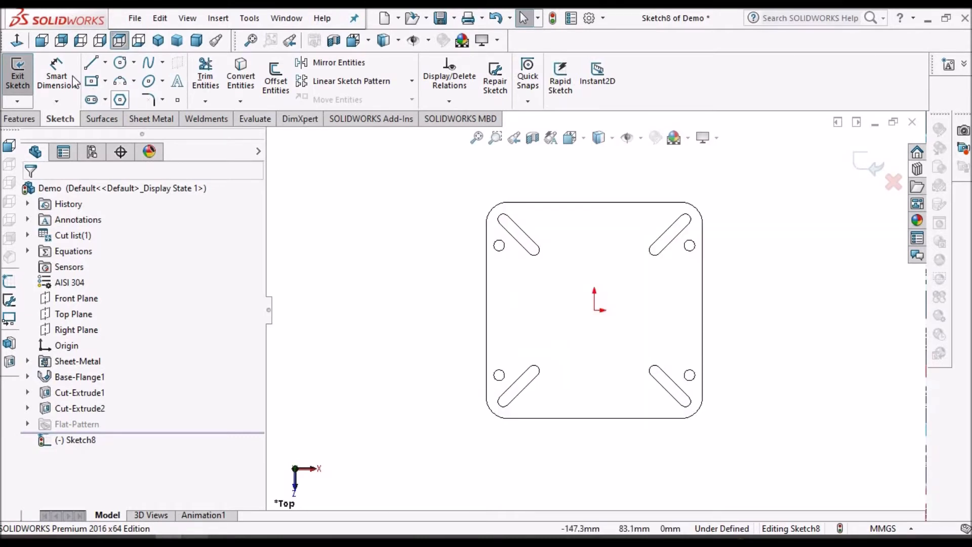
Step: Sketch an upright corner rectangle on the plate between the origin and the left edge
click(106, 82)
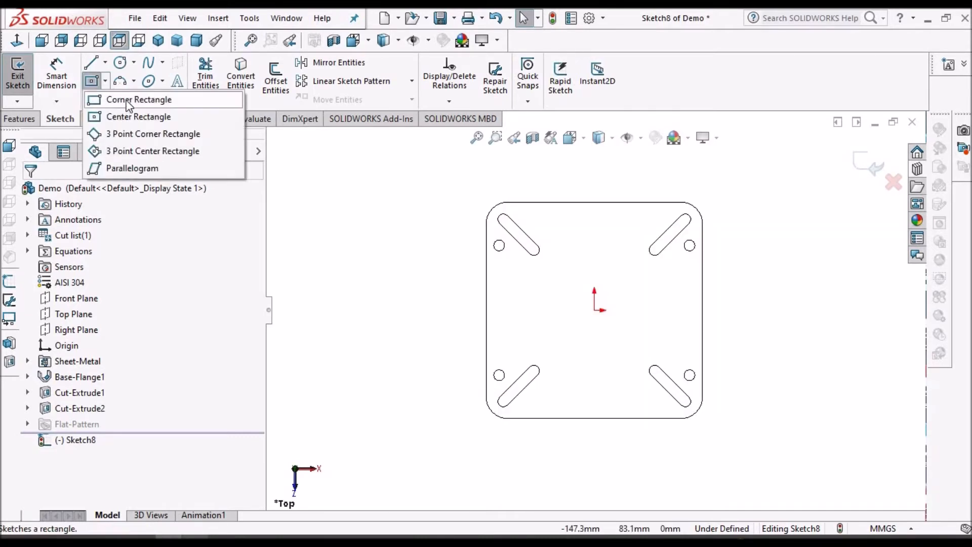
click(128, 101)
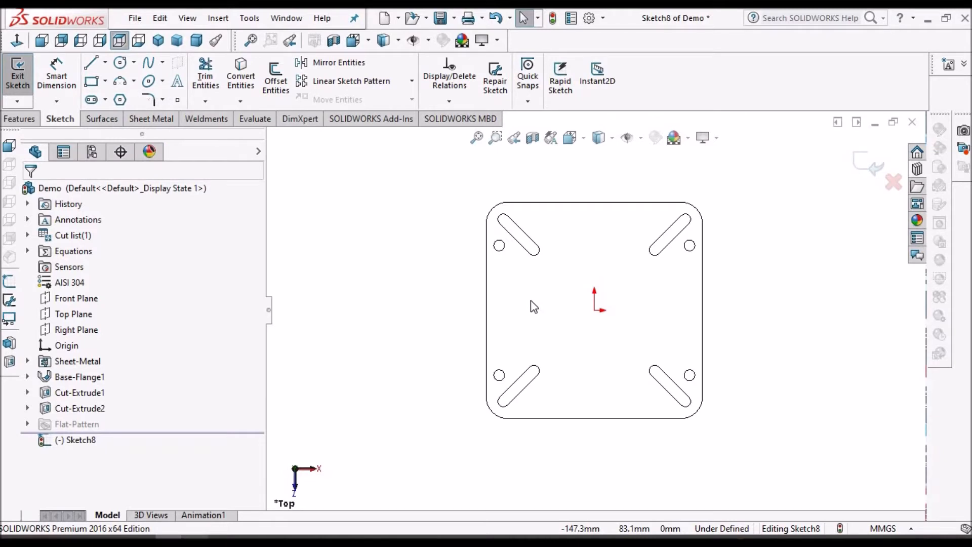
scroll(535, 304, up, 2)
click(525, 285)
click(568, 343)
right_click(395, 256)
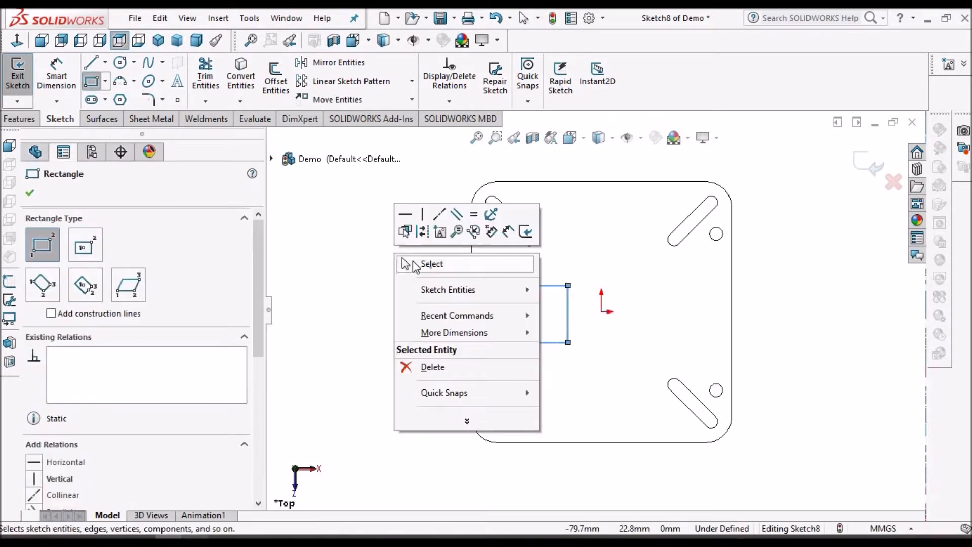
click(403, 260)
Step: Sketch a vertical construction centerline about 25 mm long straight down from the origin
click(105, 62)
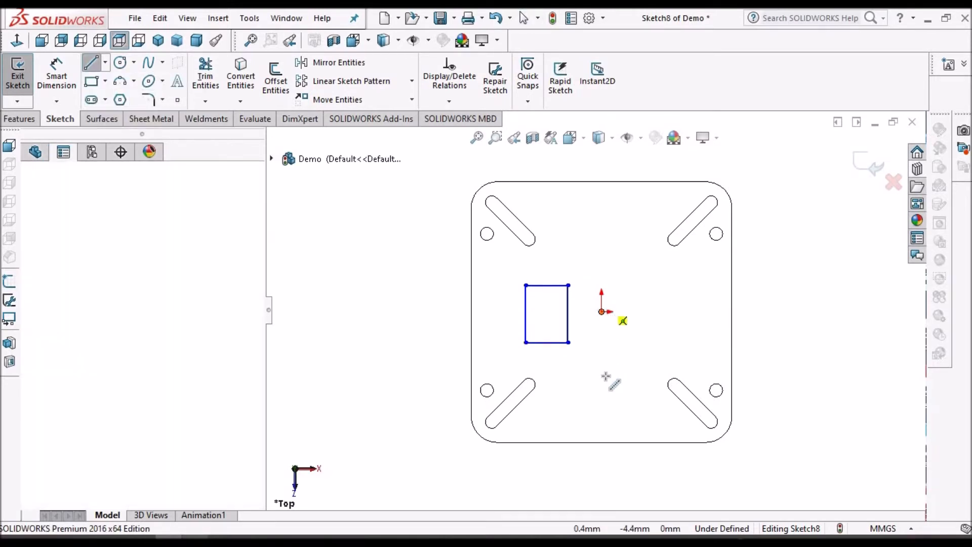
drag(606, 376, 602, 311)
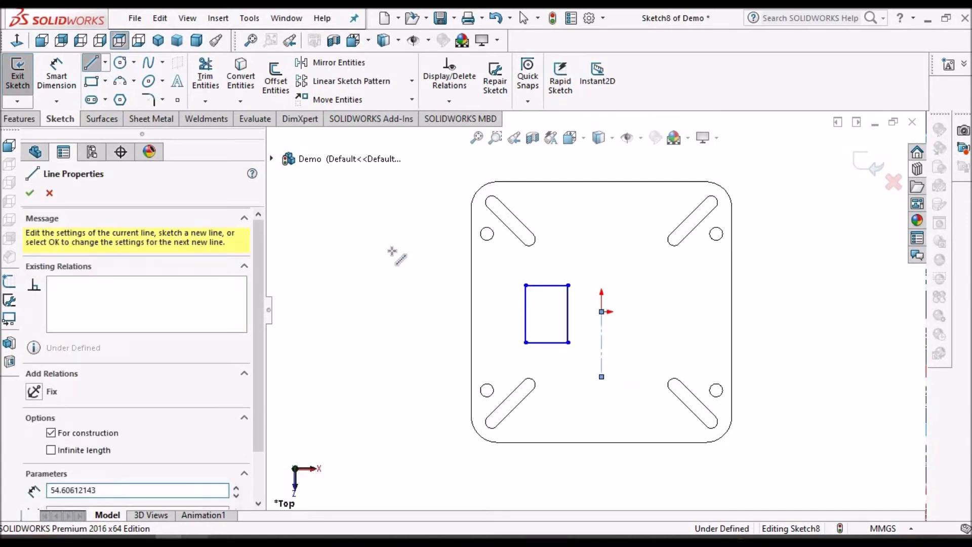
right_click(398, 251)
click(414, 260)
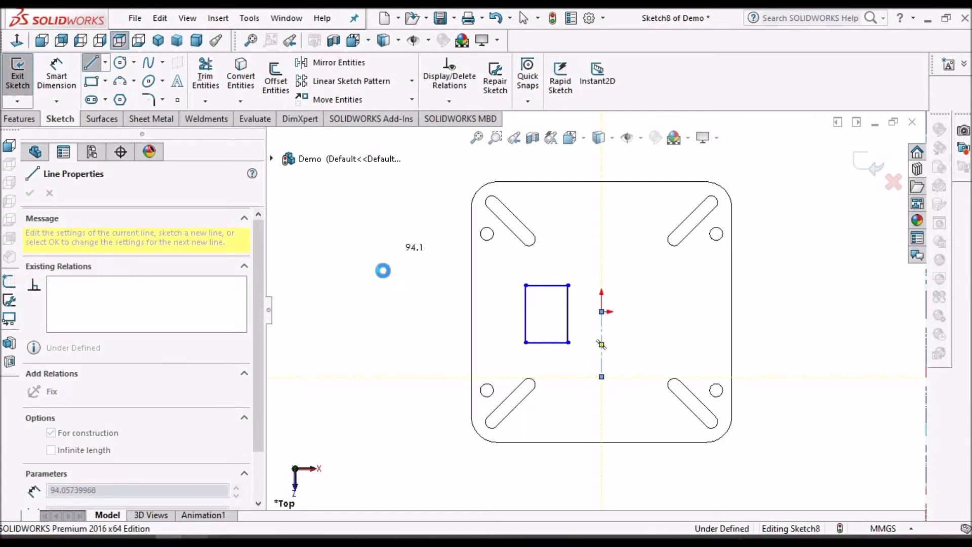
key(Escape)
Step: Dimension the rectangle's width between its two vertical sides as 15 mm
scroll(542, 357, down, 2)
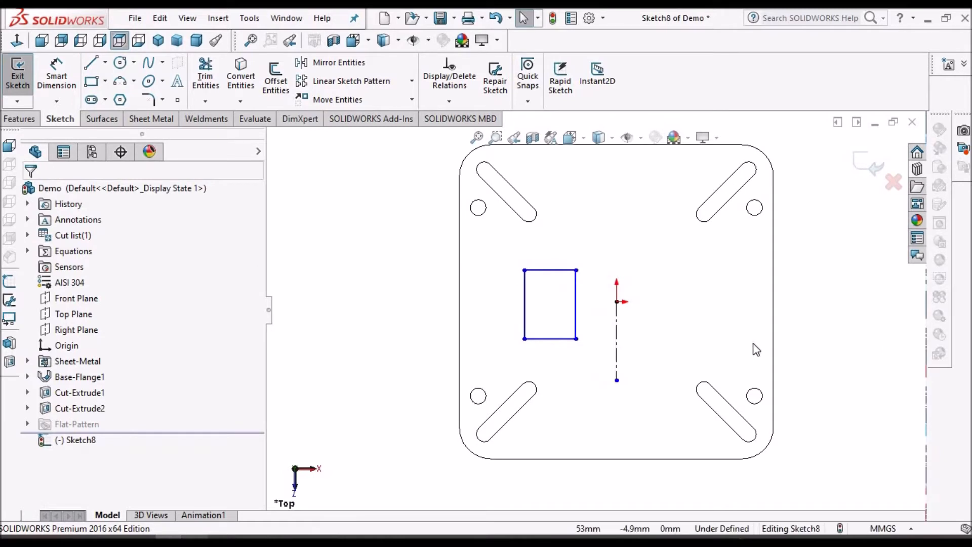
click(56, 76)
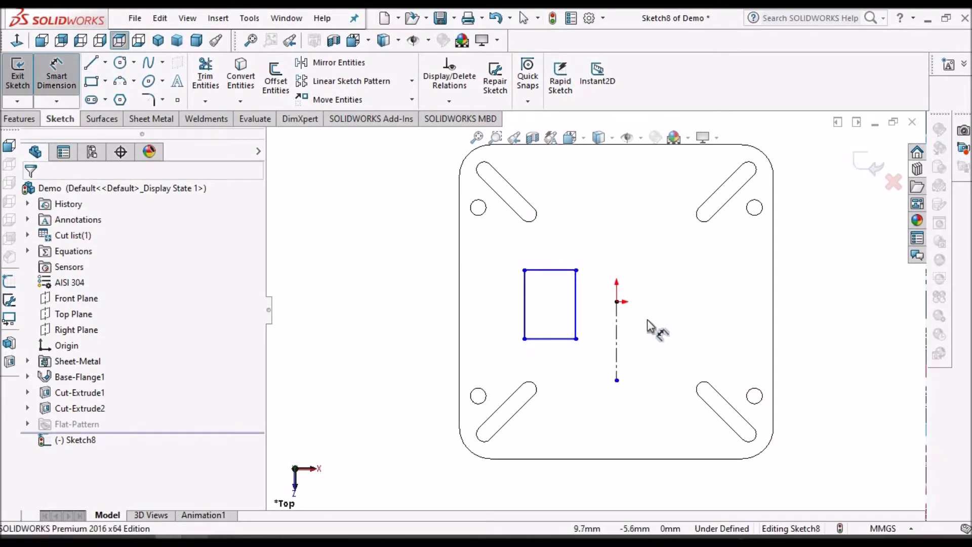
click(525, 303)
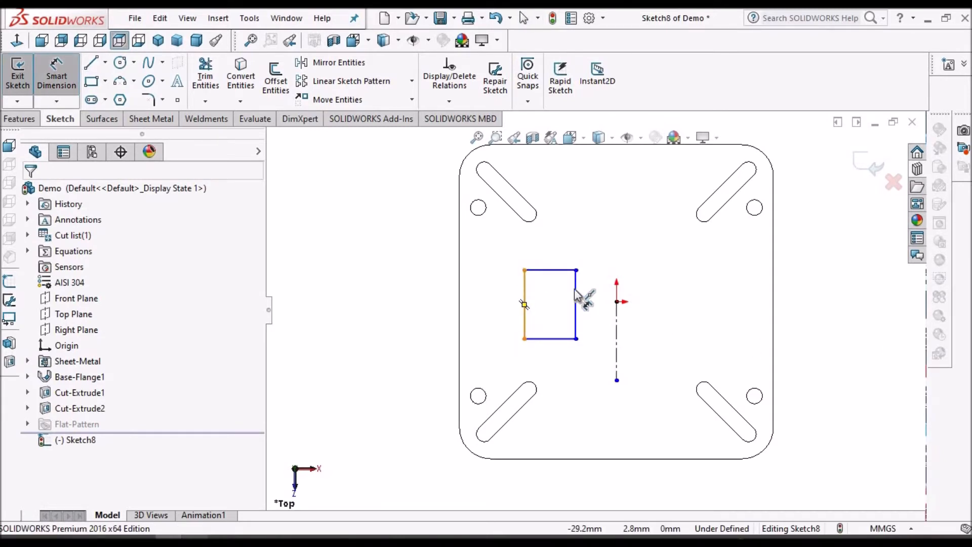
click(576, 299)
click(559, 371)
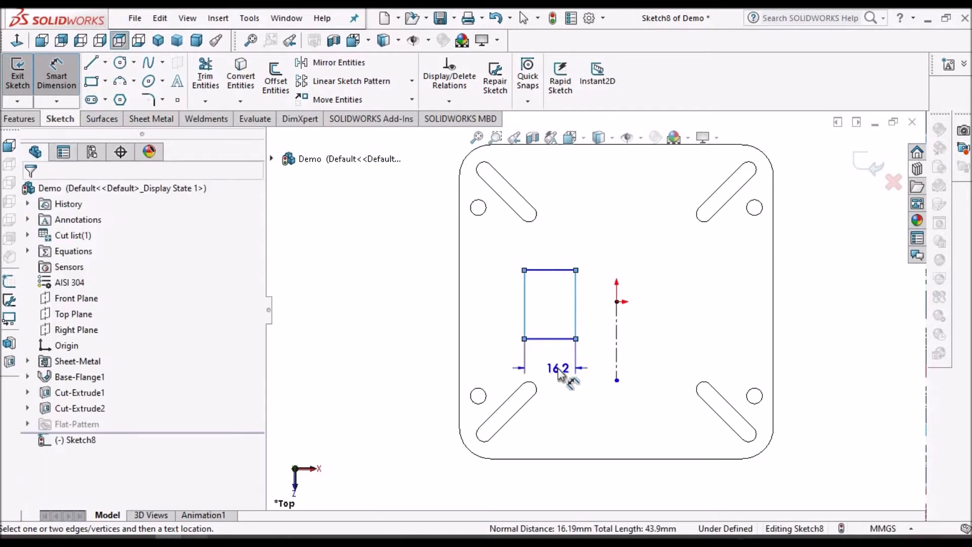
click(558, 369)
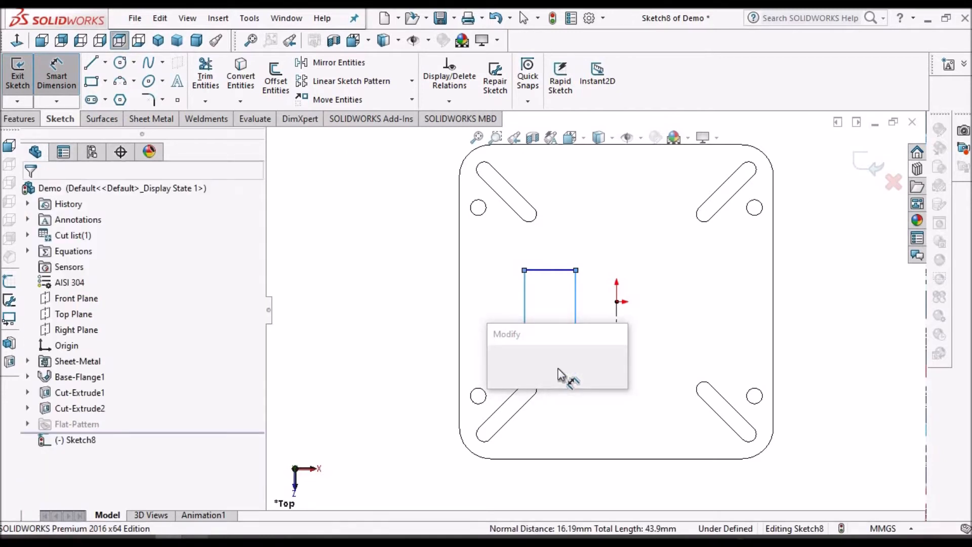
key(Return)
text(15)
key(Return)
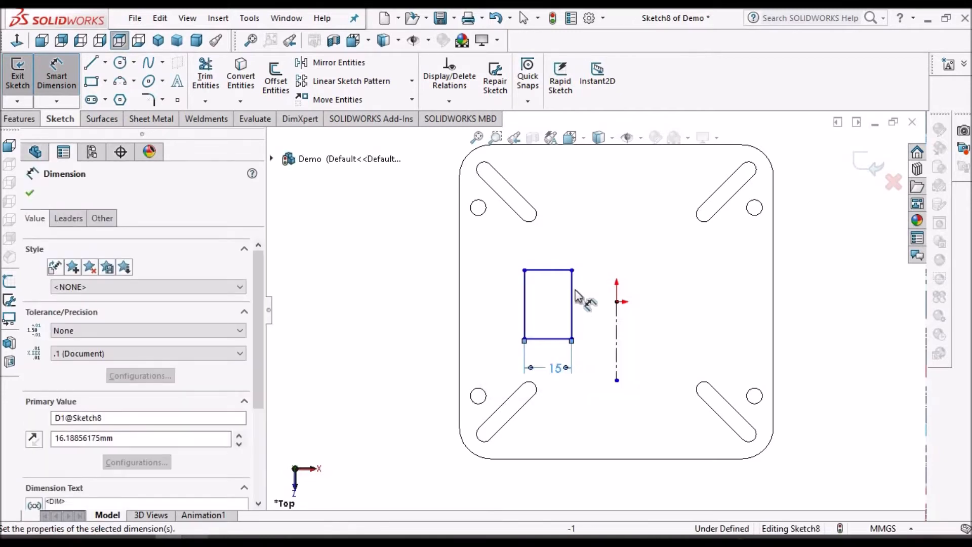
Step: Dimension the rectangle's outer vertical side to a height of 30 mm
click(524, 303)
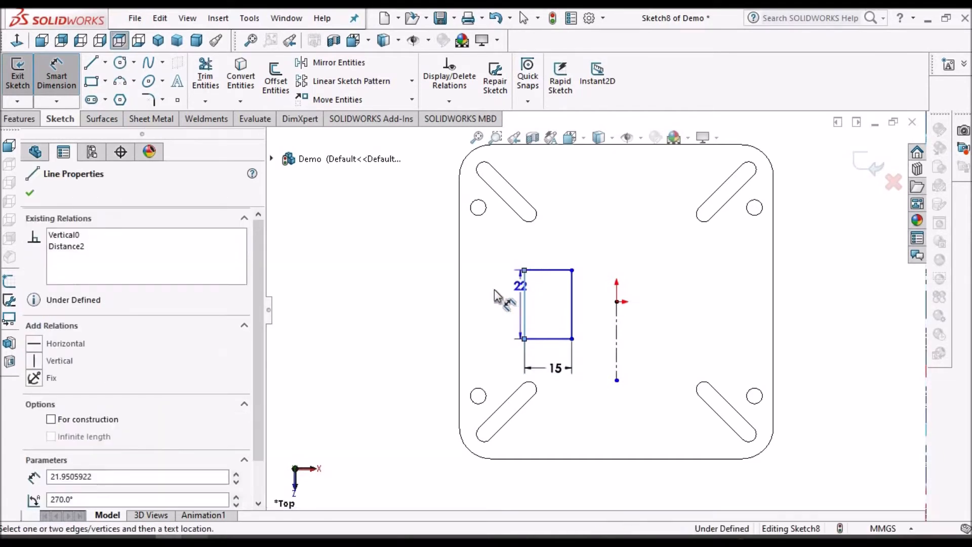
click(495, 277)
text(30)
key(Return)
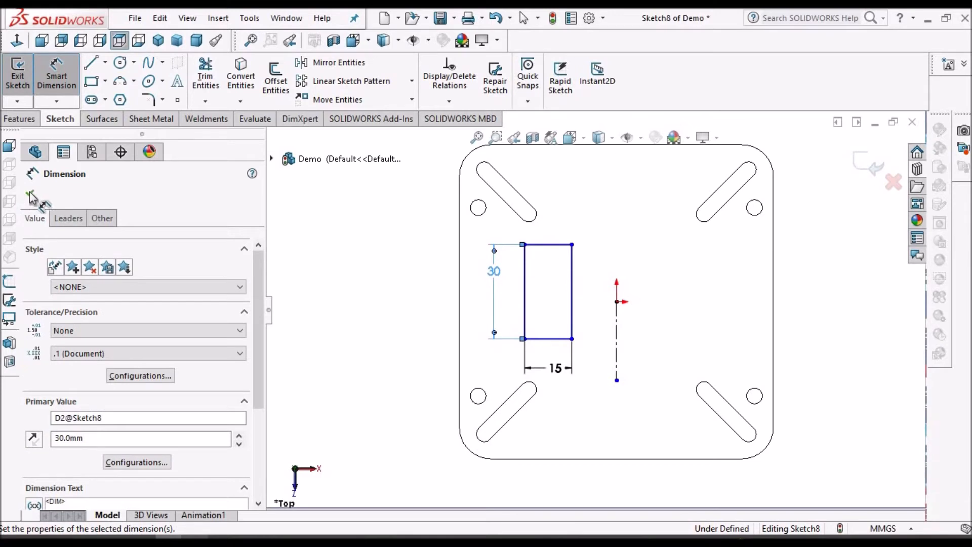
key(Escape)
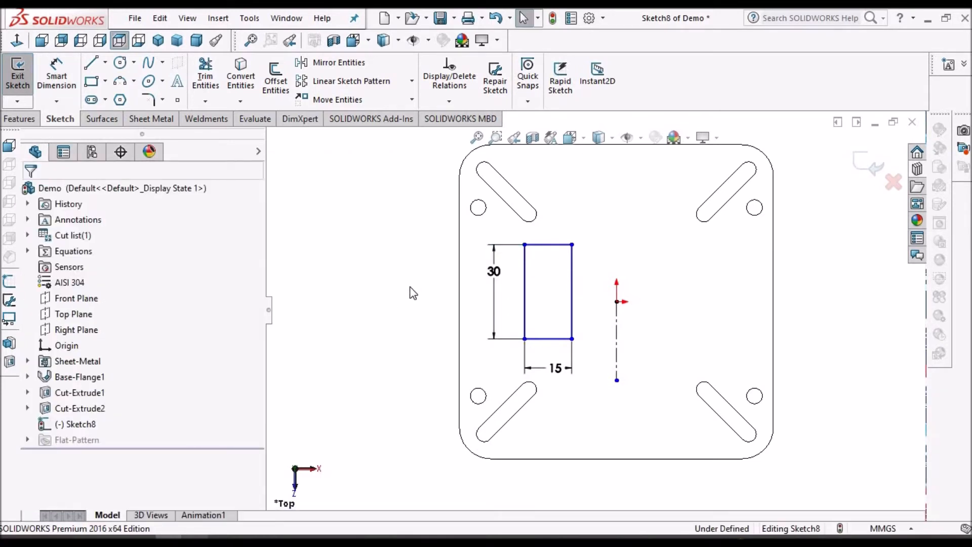
Step: Round all four corners of the rectangle with 4 mm sketch fillets
click(154, 101)
scroll(550, 342, down, 2)
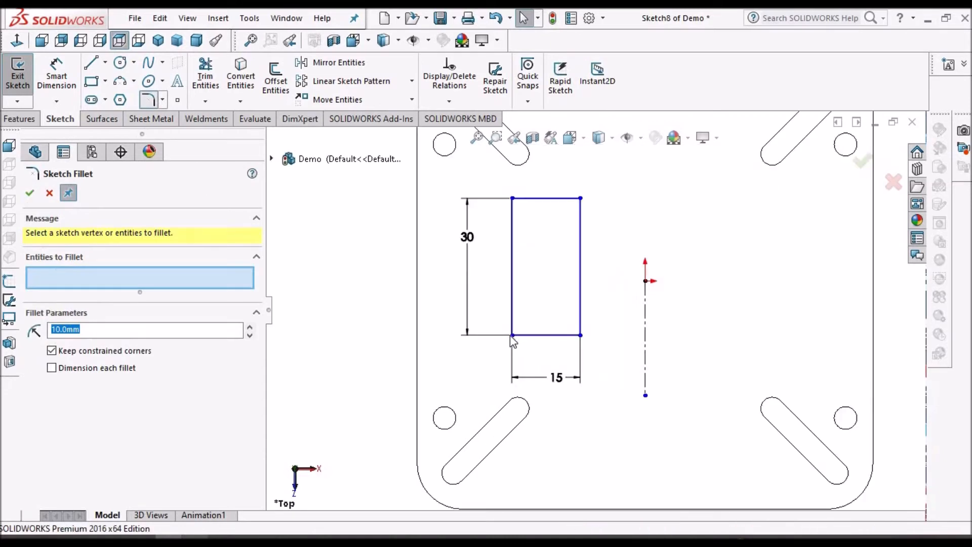
click(513, 336)
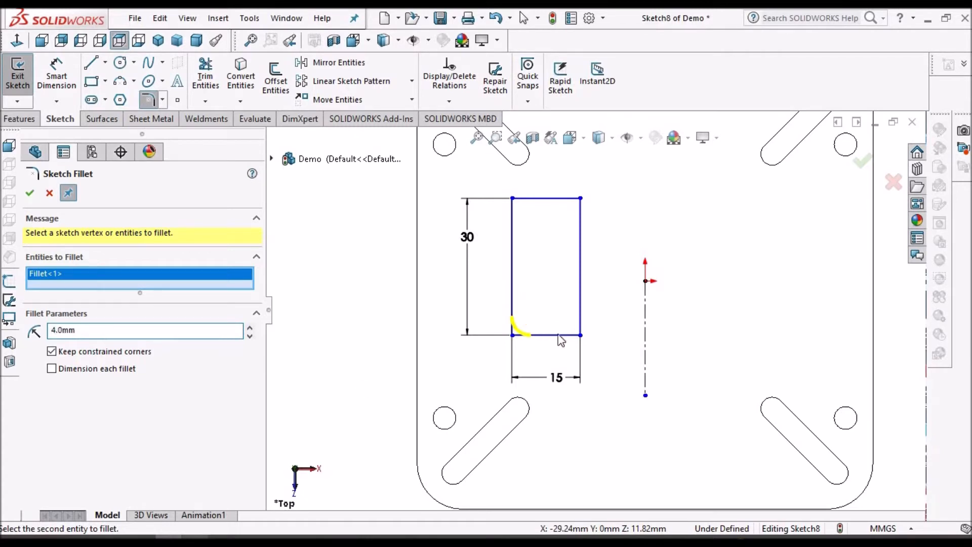
click(580, 199)
click(512, 199)
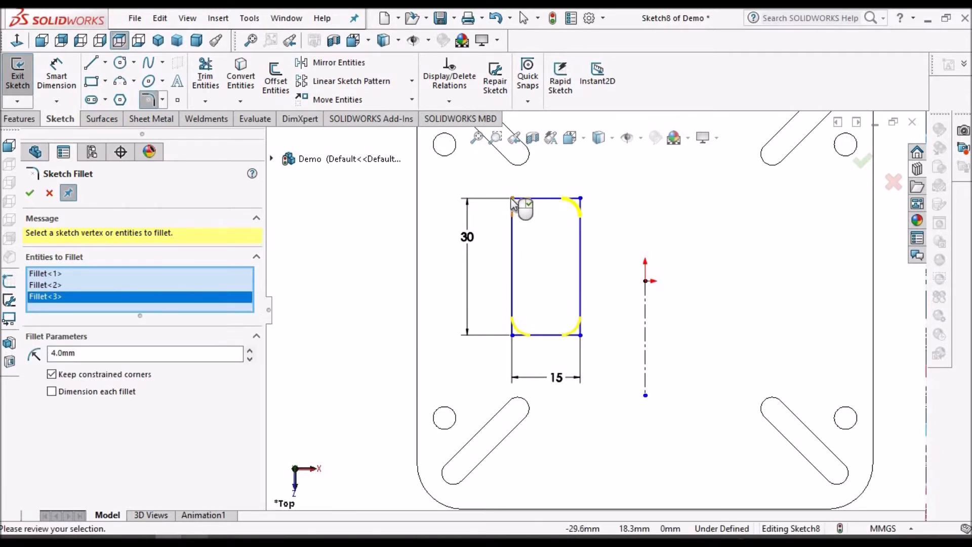
click(29, 193)
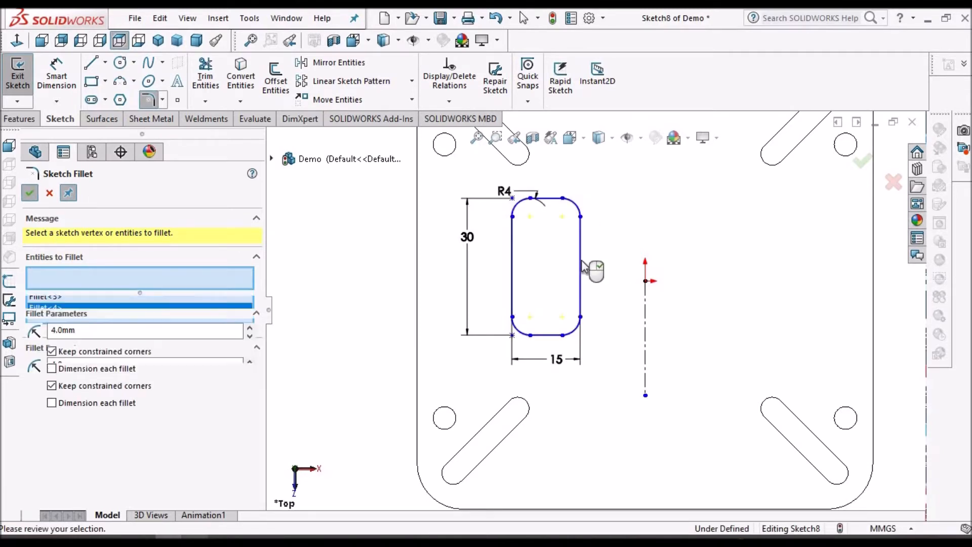
key(f)
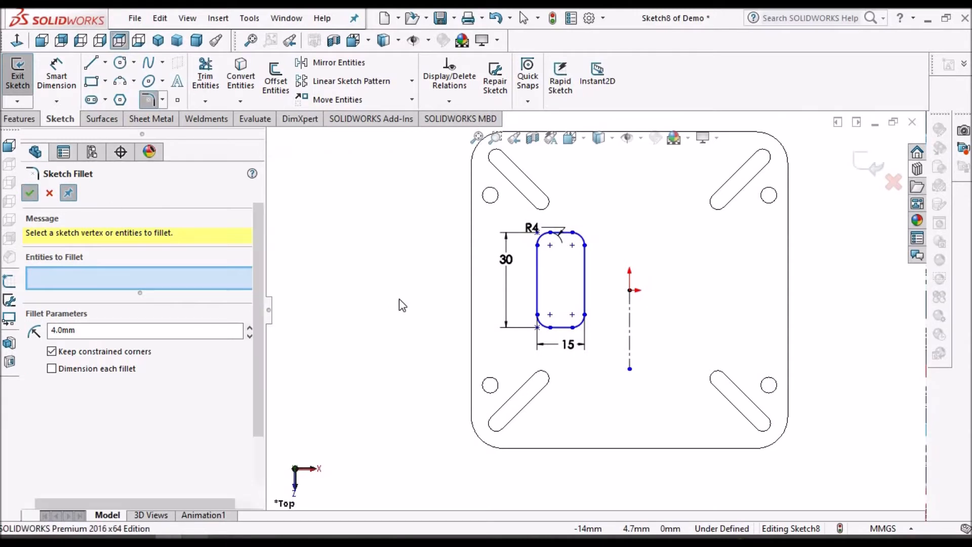
key(Escape)
scroll(582, 273, up, 3)
key(Escape)
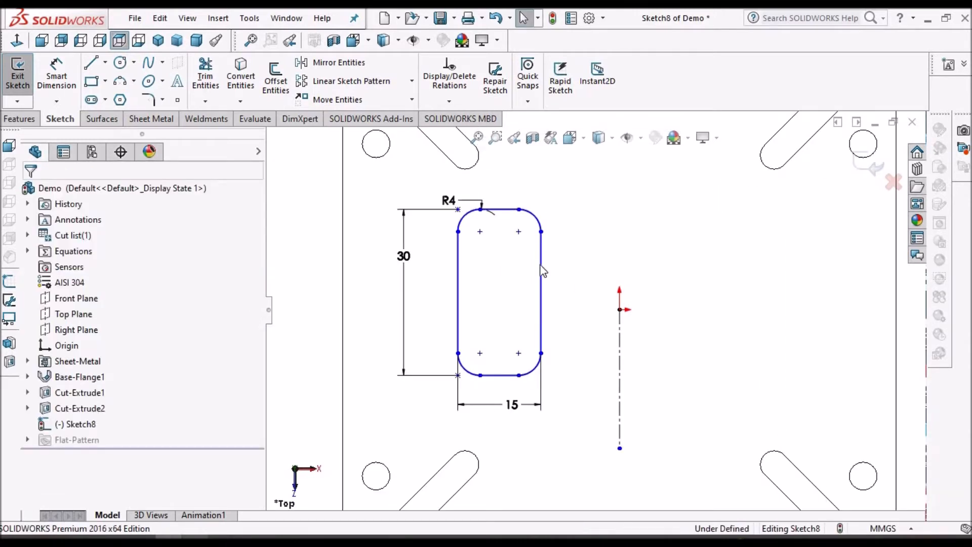
Step: Add a Horizontal relation between the midpoint of the rectangle's inner vertical side and the origin
click(541, 266)
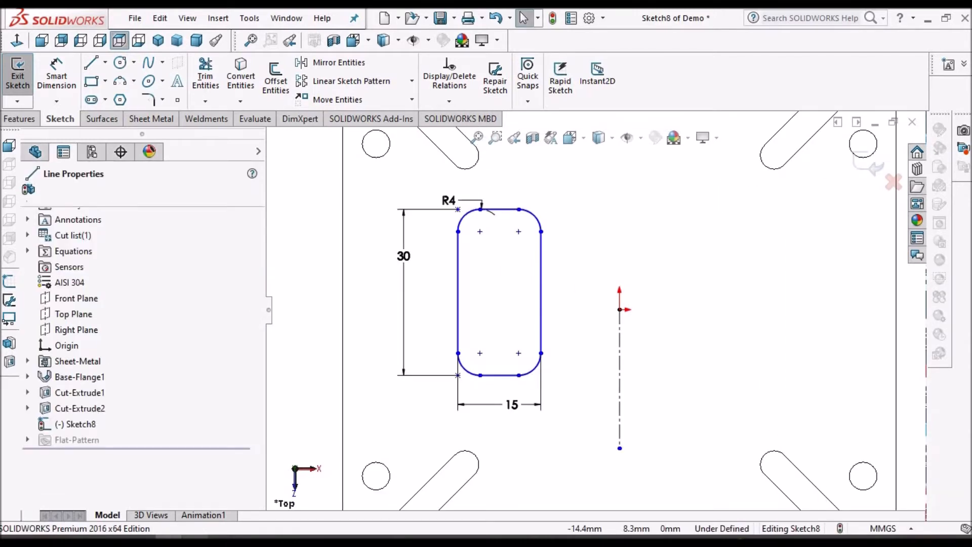
right_click(542, 270)
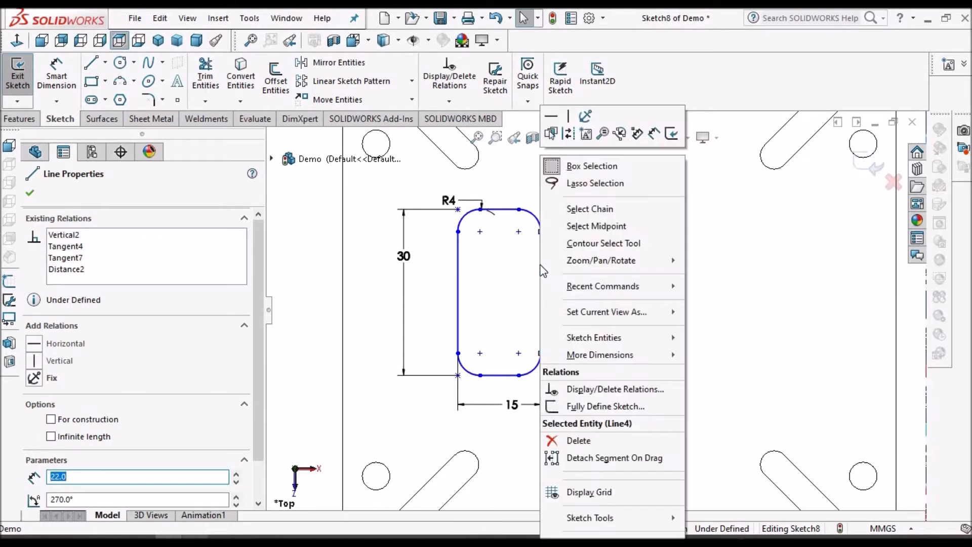
click(597, 226)
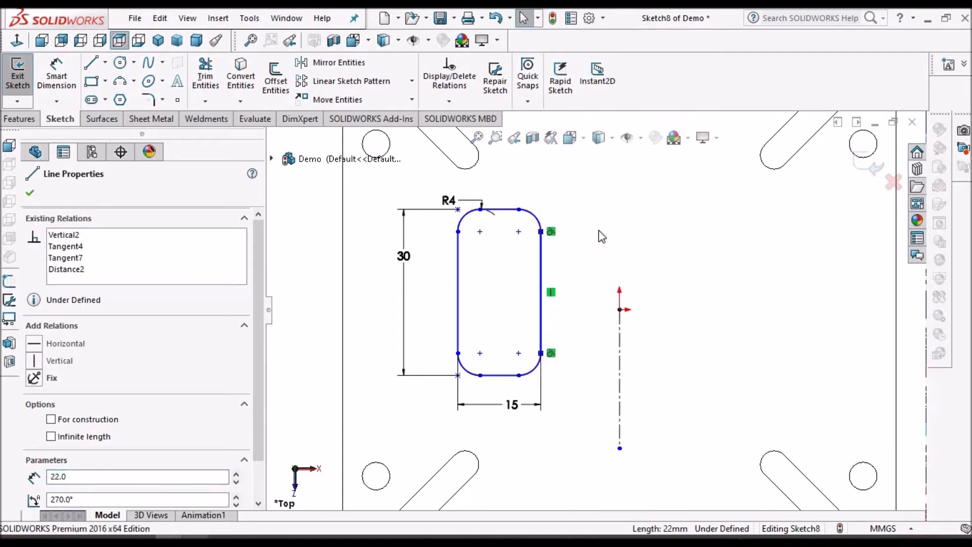
click(620, 310)
ctrl+click(541, 292)
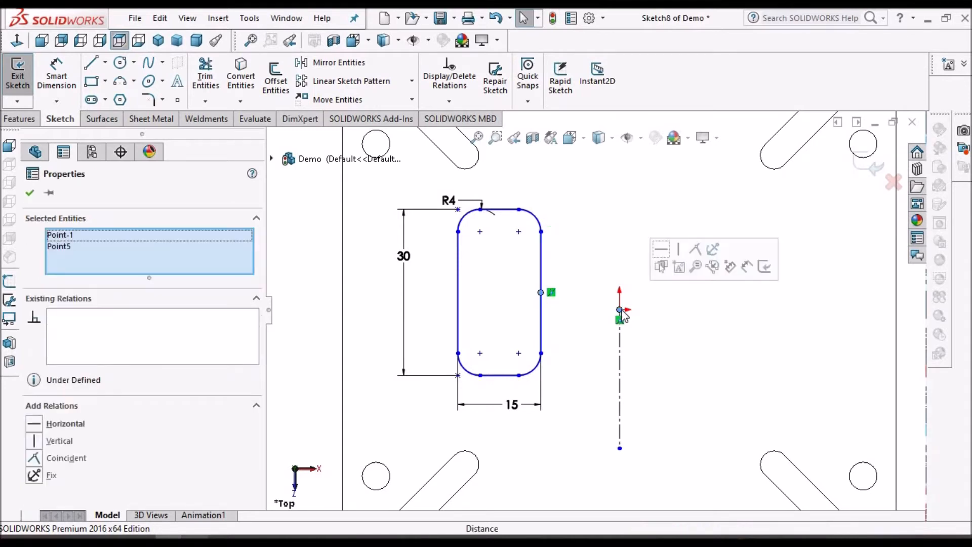
click(40, 425)
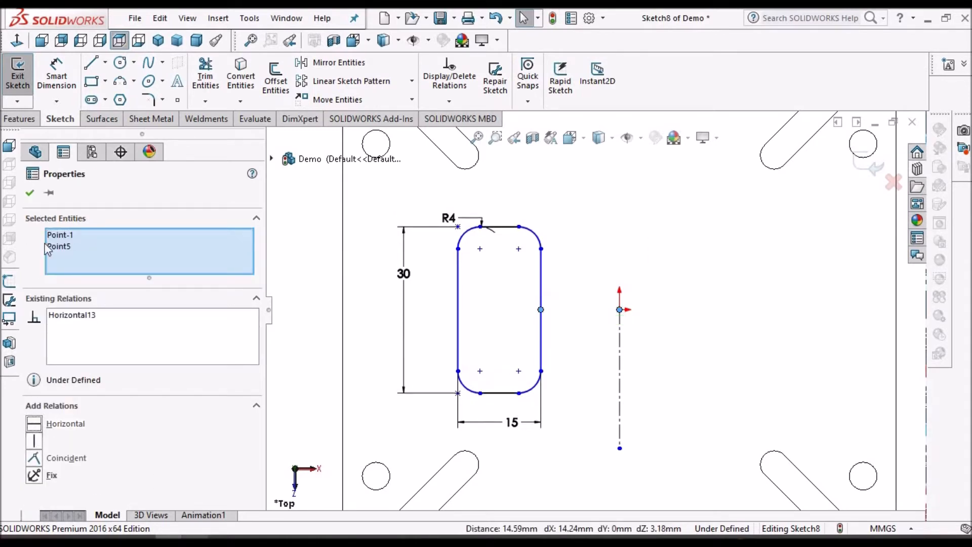
click(556, 298)
Step: Dimension the distance between the rectangle's inner vertical side and the centerline as 15 mm
scroll(604, 316, up, 3)
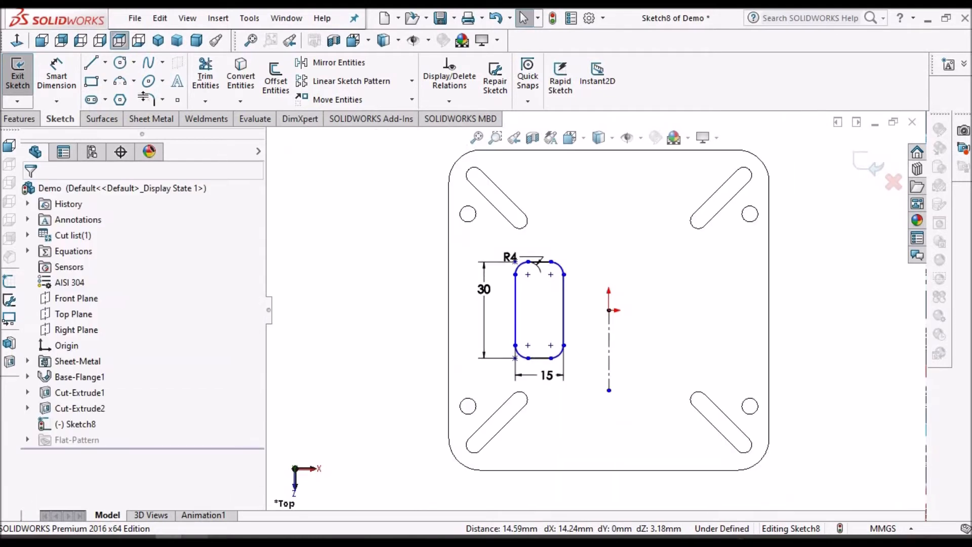
click(56, 80)
click(609, 350)
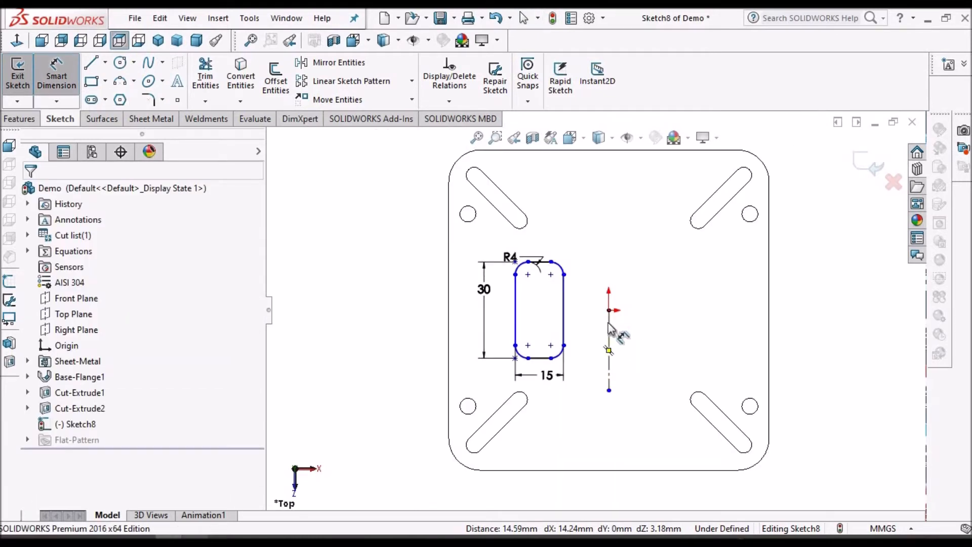
click(564, 305)
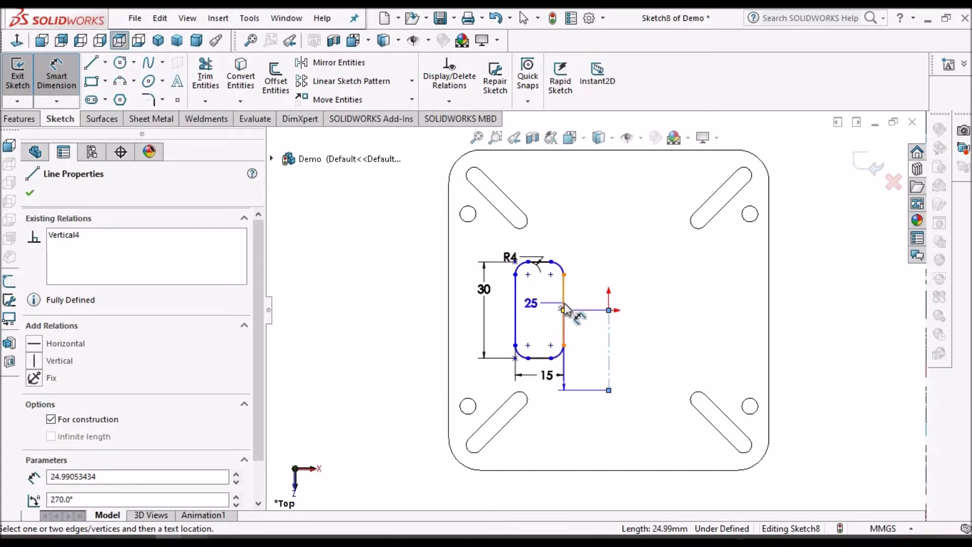
click(603, 419)
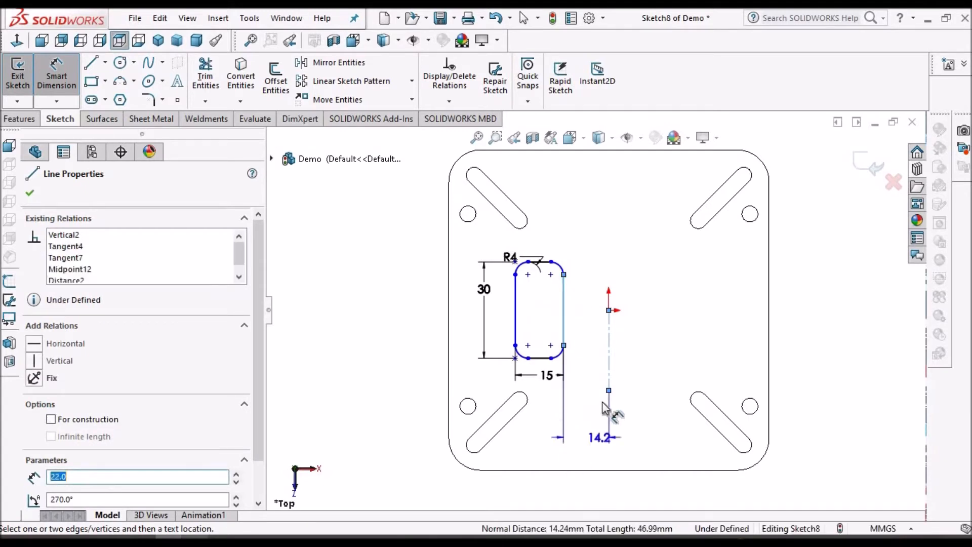
scroll(602, 499, up, 2)
scroll(599, 445, down, 2)
click(588, 447)
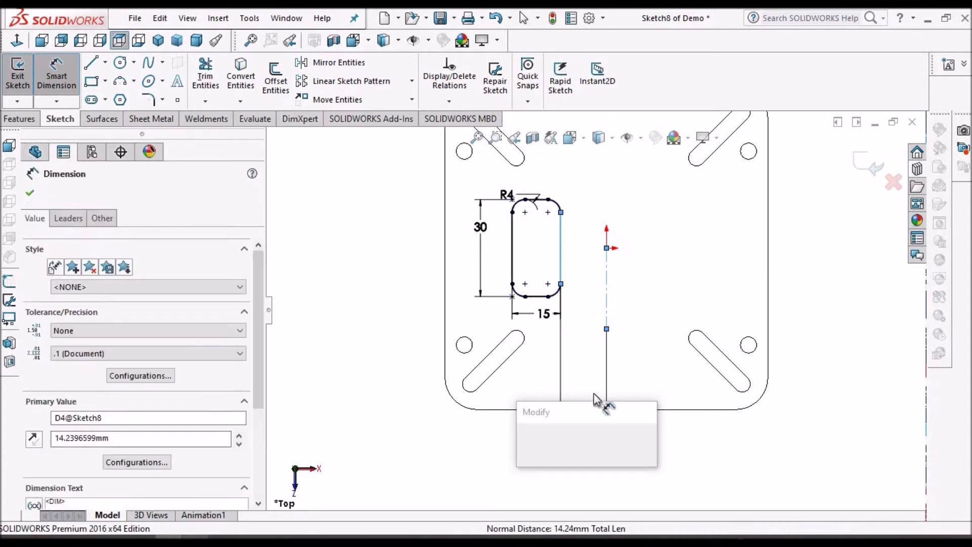
text(15)
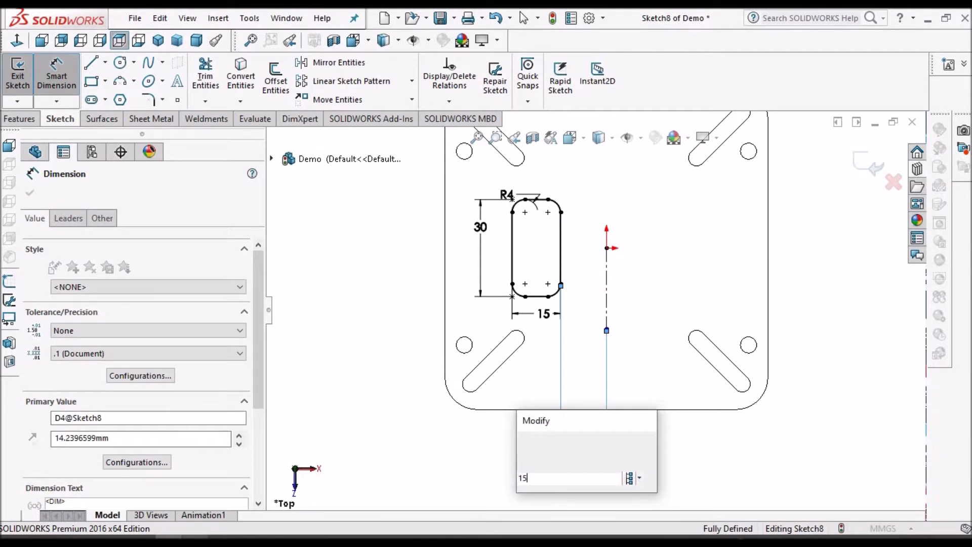
key(Escape)
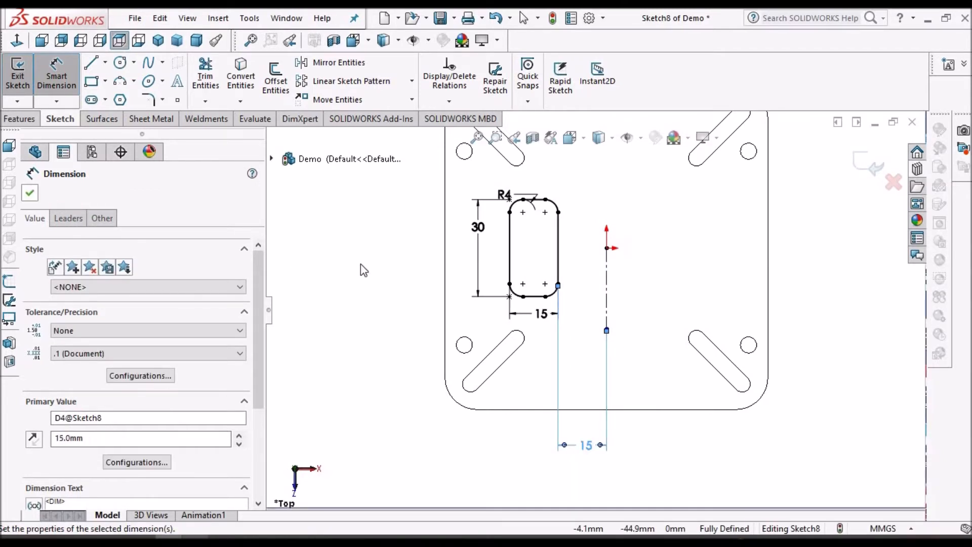
click(375, 269)
Step: Mirror the rounded rectangle about the vertical centerline, keeping the original with the Copy option
drag(451, 176, 586, 352)
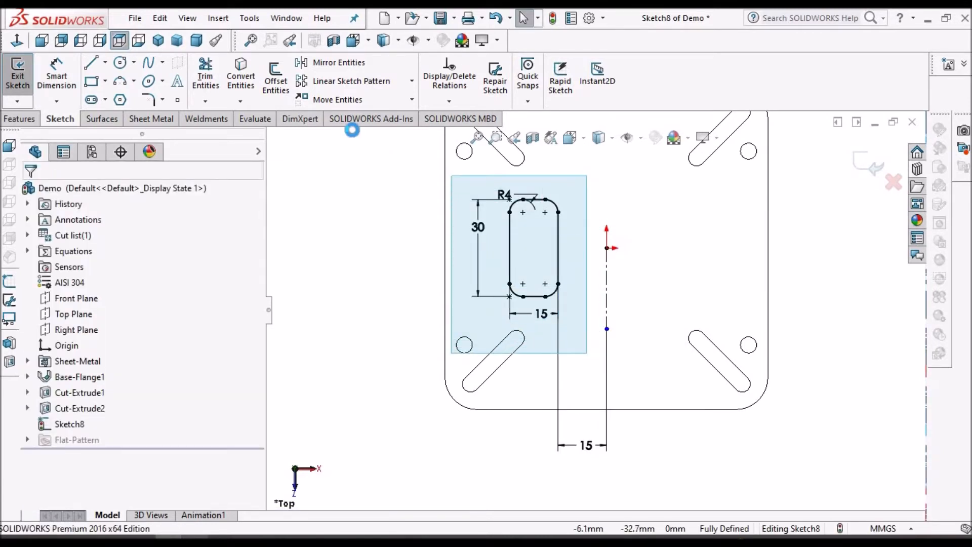
click(324, 62)
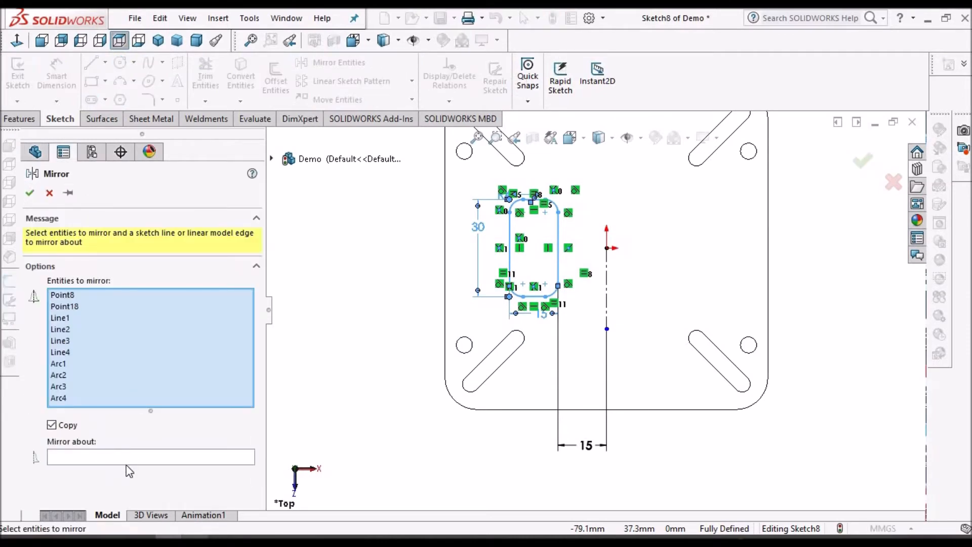
click(205, 458)
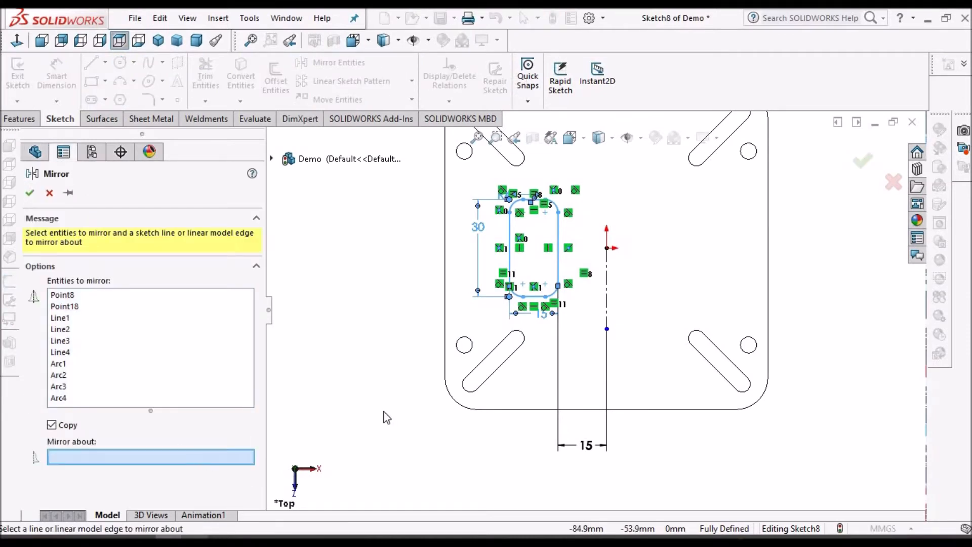
click(607, 296)
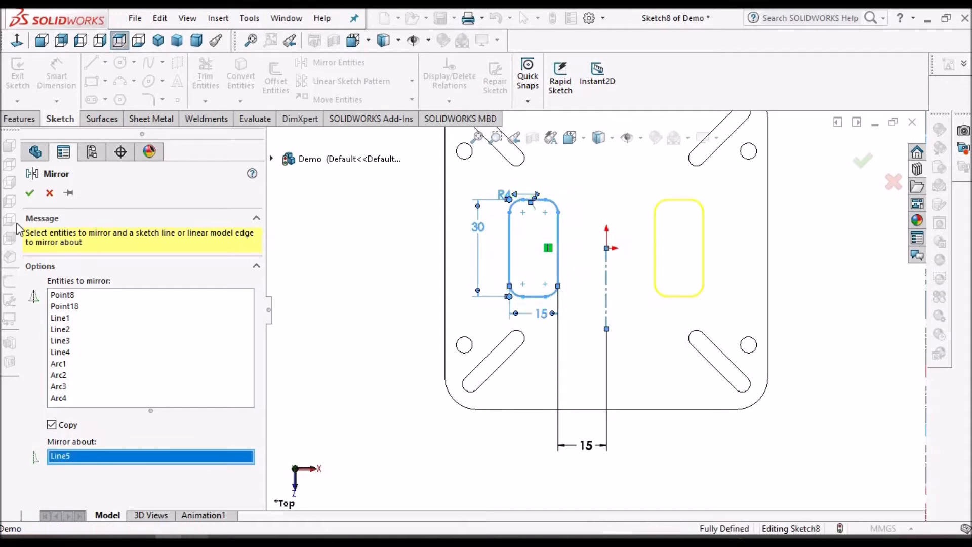
key(Return)
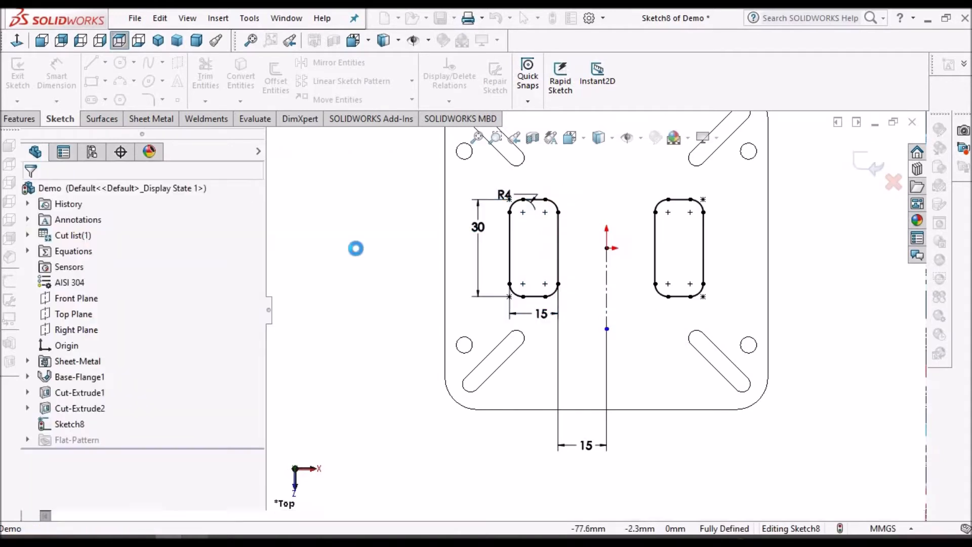
Step: Cut both rounded rectangular openings through the plate with an Extruded Cut linked to the sheet thickness
click(152, 119)
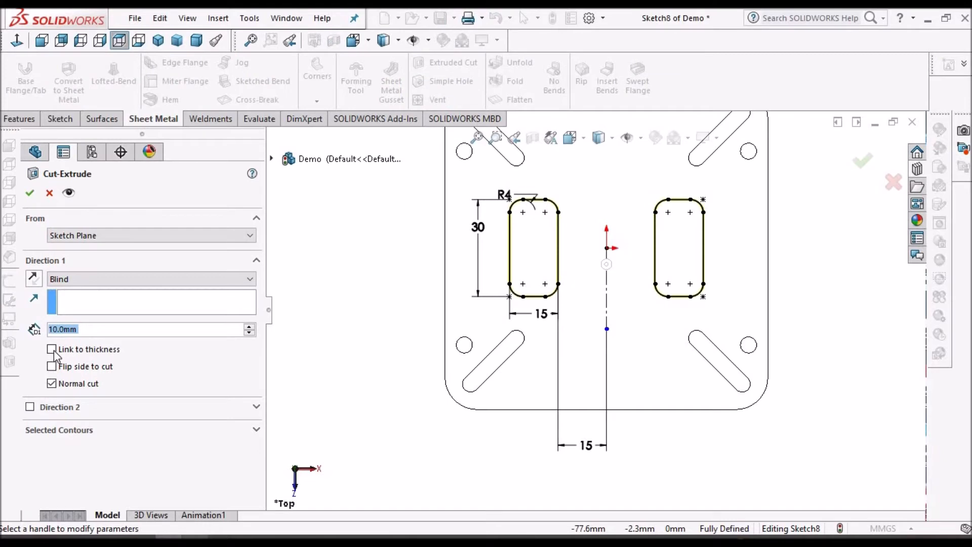
click(51, 349)
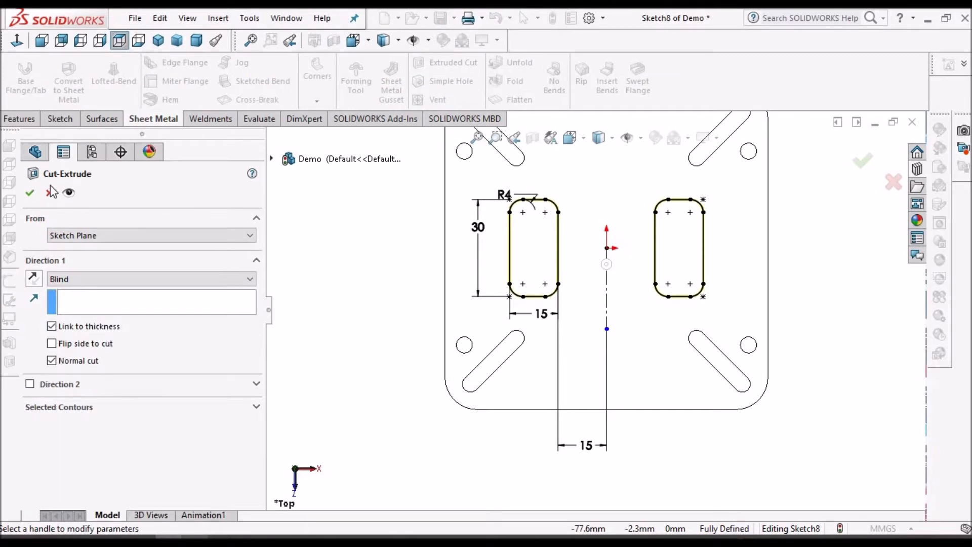
click(30, 193)
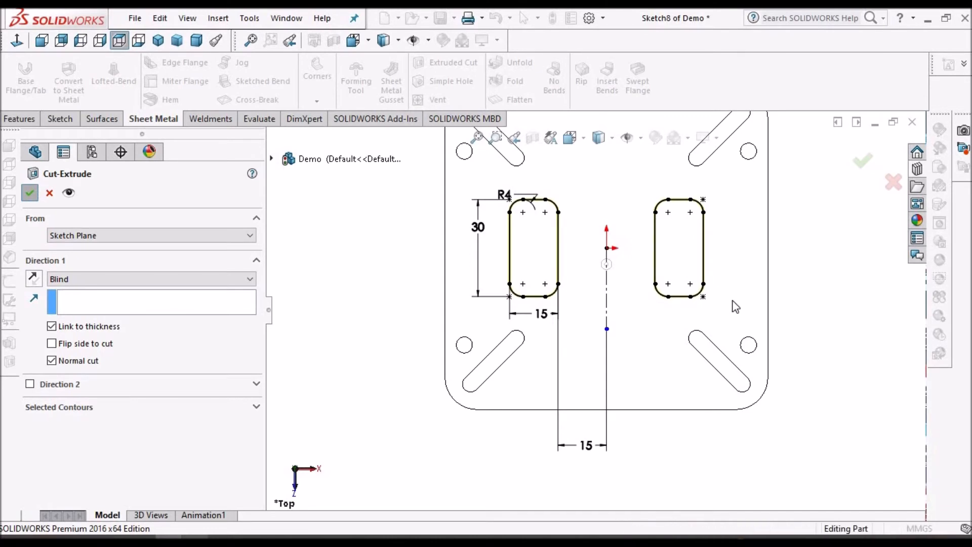
Step: Change the display style to Shaded With Edges and view the plate at an angle
click(599, 139)
click(601, 161)
scroll(623, 300, up, 3)
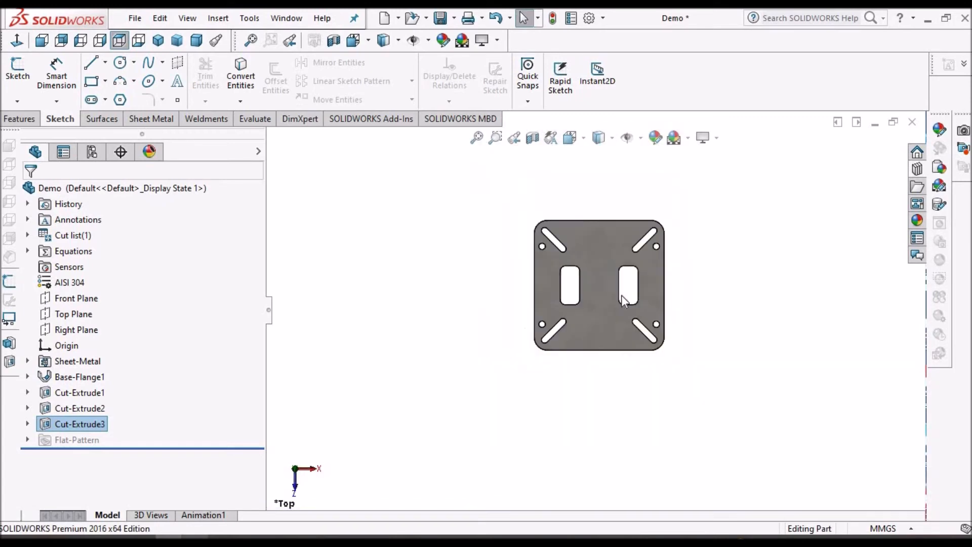
middle_drag(613, 175, 604, 316)
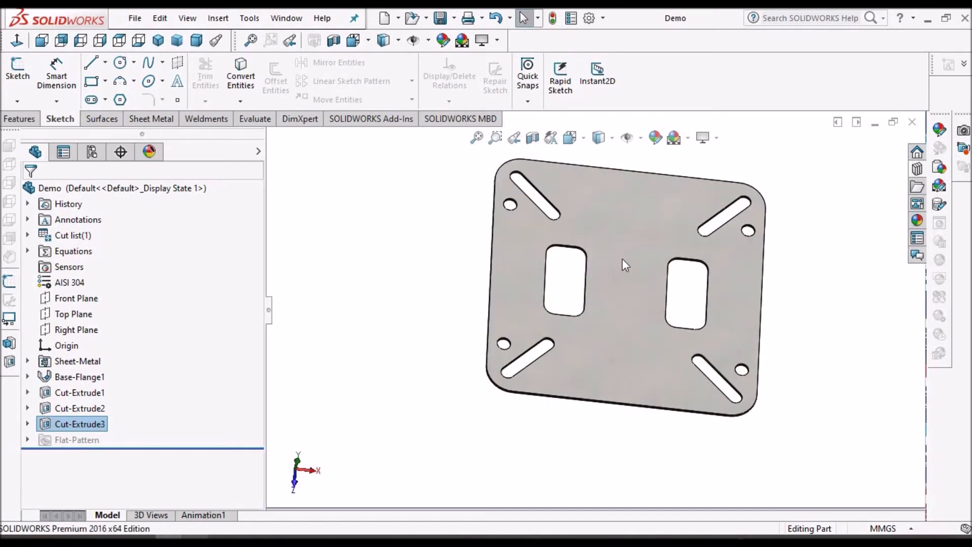
Step: Add a 12 mm Edge Flange at 90 degrees to the inner straight edges of both rectangular openings
click(154, 118)
click(178, 62)
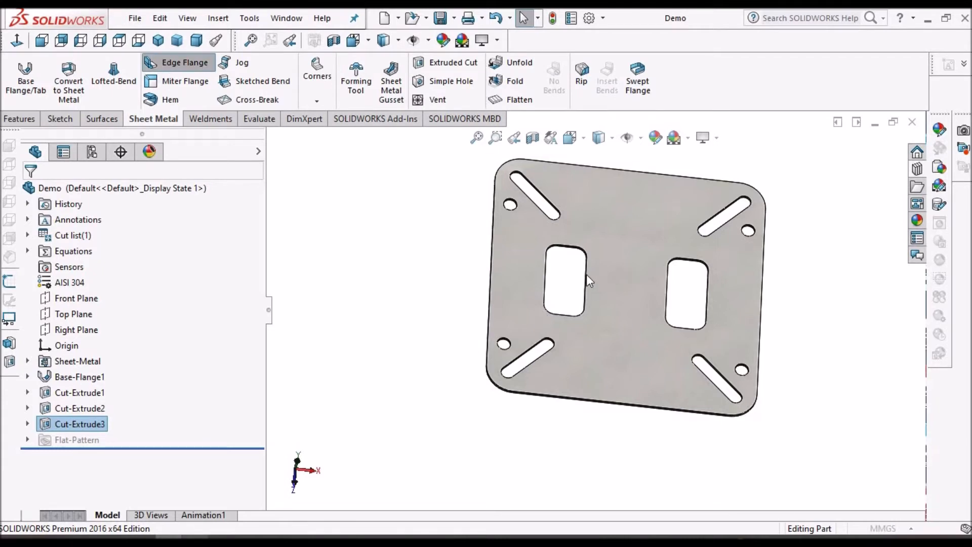
scroll(585, 272, down, 2)
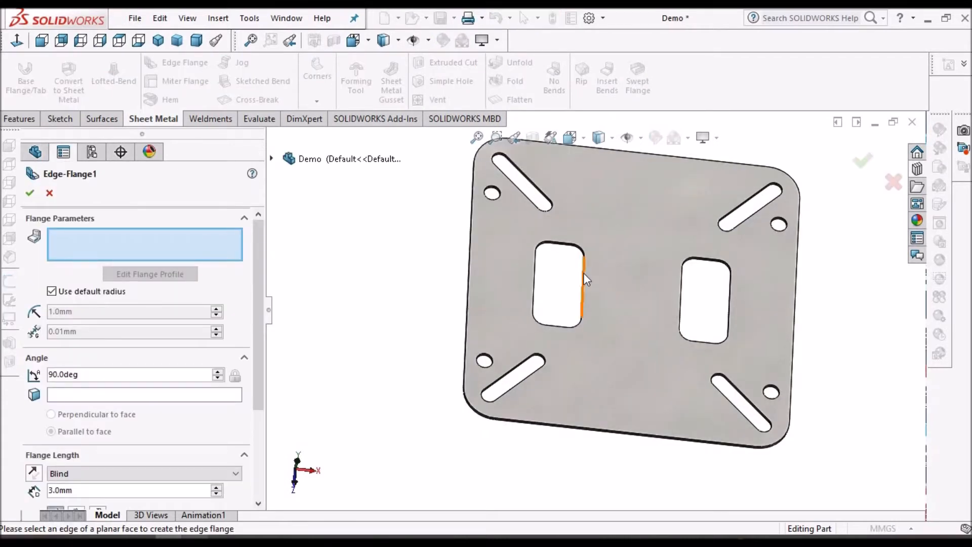
click(584, 274)
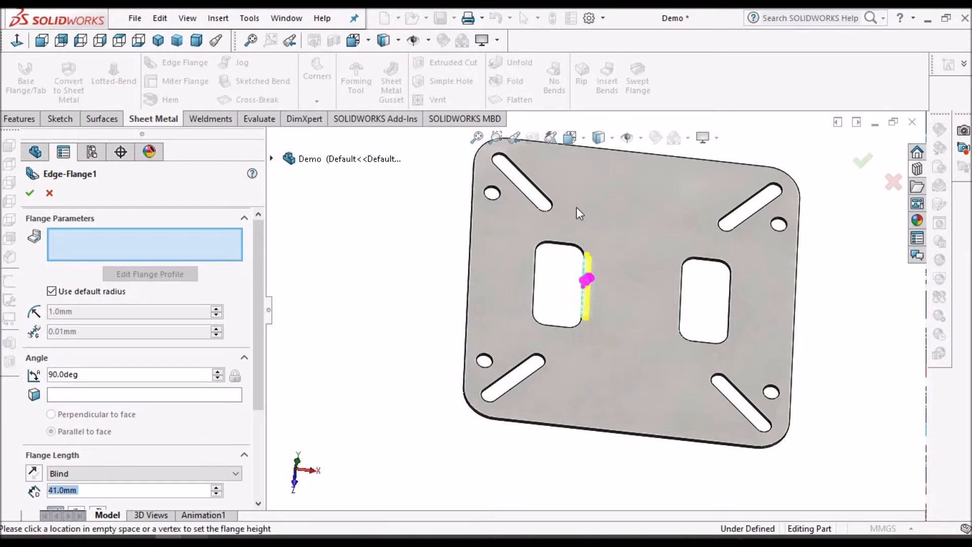
scroll(582, 217, down, 2)
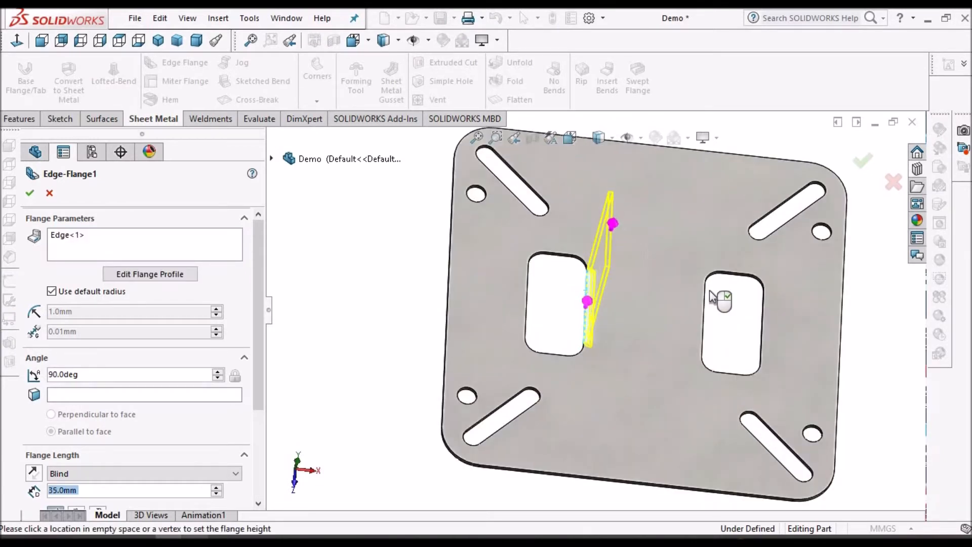
click(706, 312)
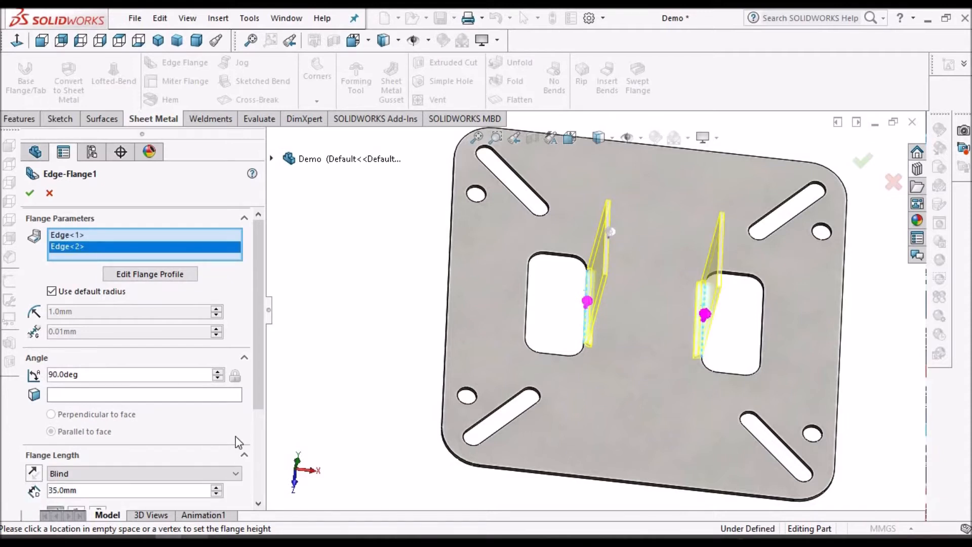
scroll(260, 398, down, 2)
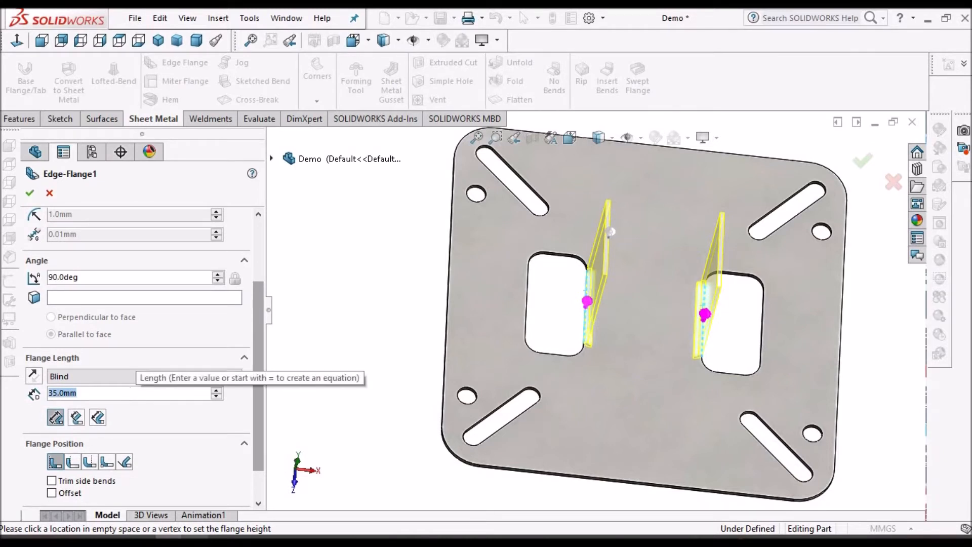
text(12)
key(Return)
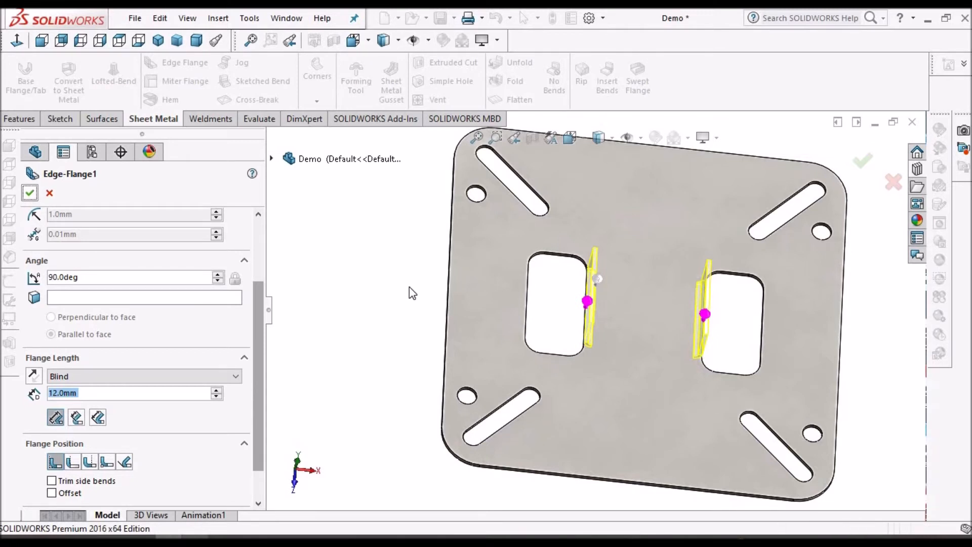
key(Return)
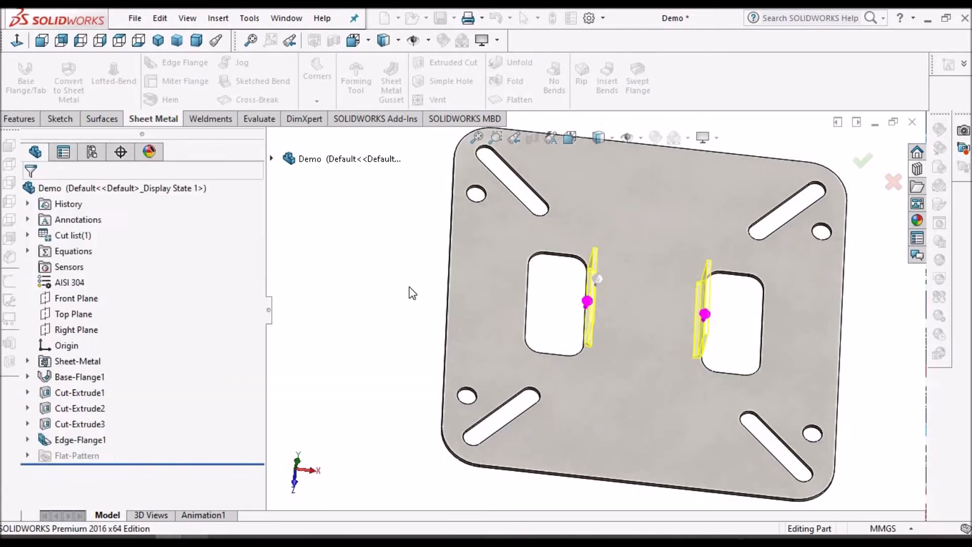
Step: Edit the edge flange in the openings to use the Bend Outside flange position
middle_drag(559, 271, 529, 349)
scroll(521, 374, down, 10)
scroll(529, 349, down, 3)
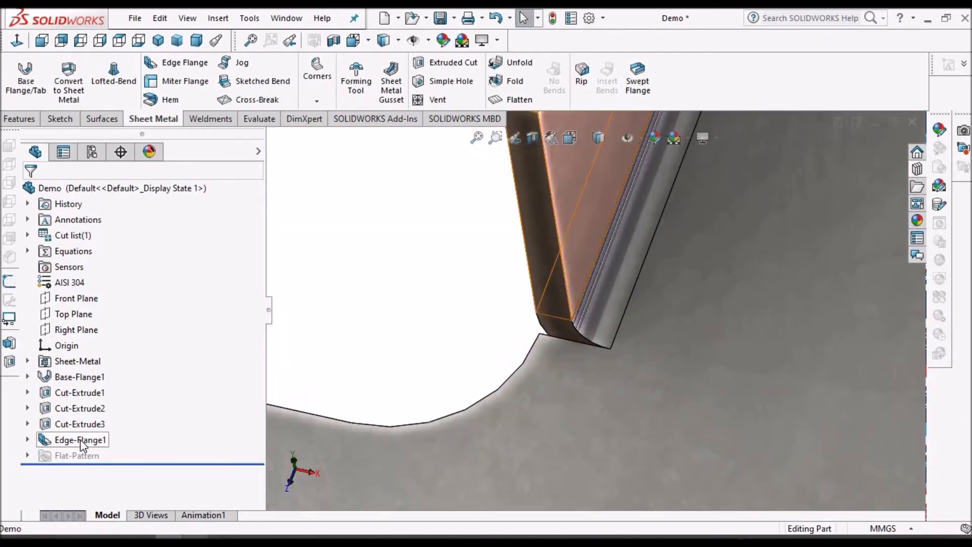
right_click(81, 440)
click(87, 224)
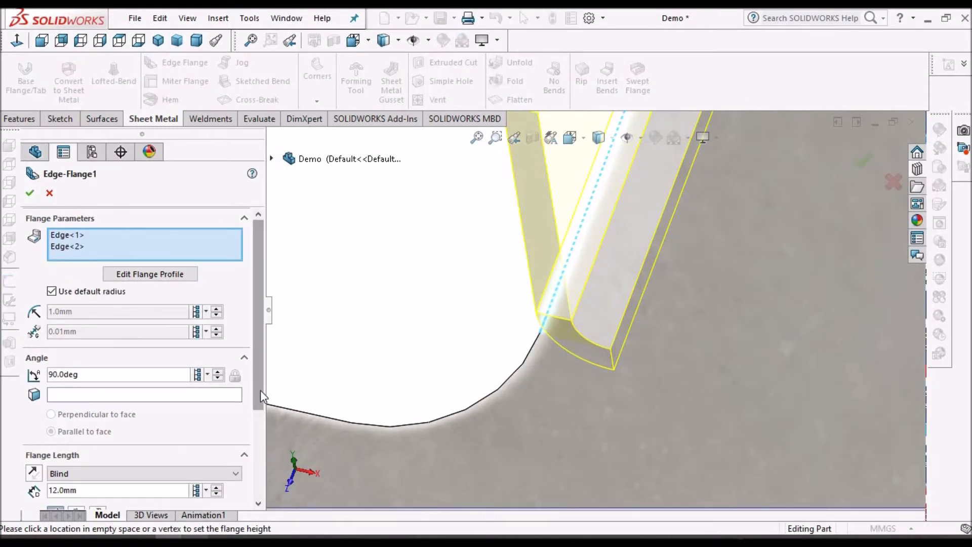
drag(259, 397, 260, 484)
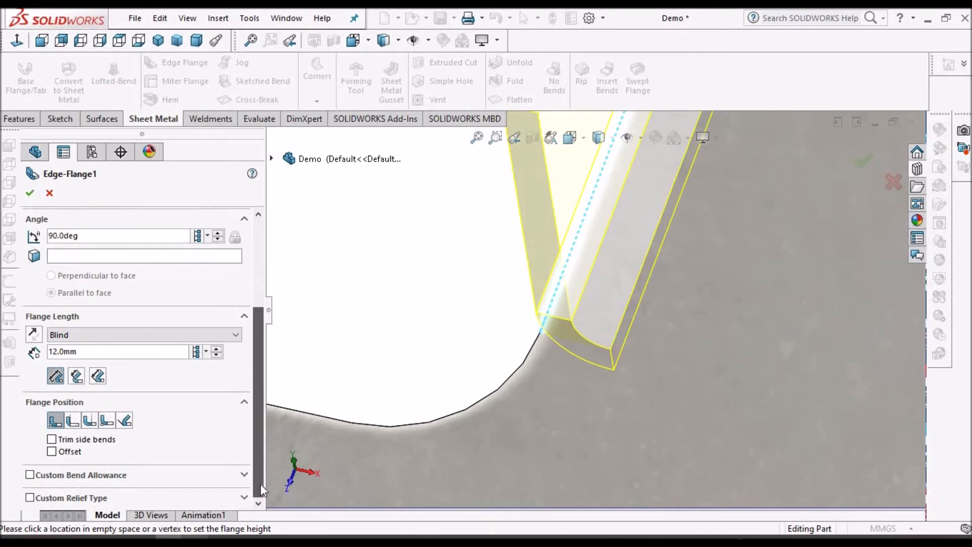
click(90, 422)
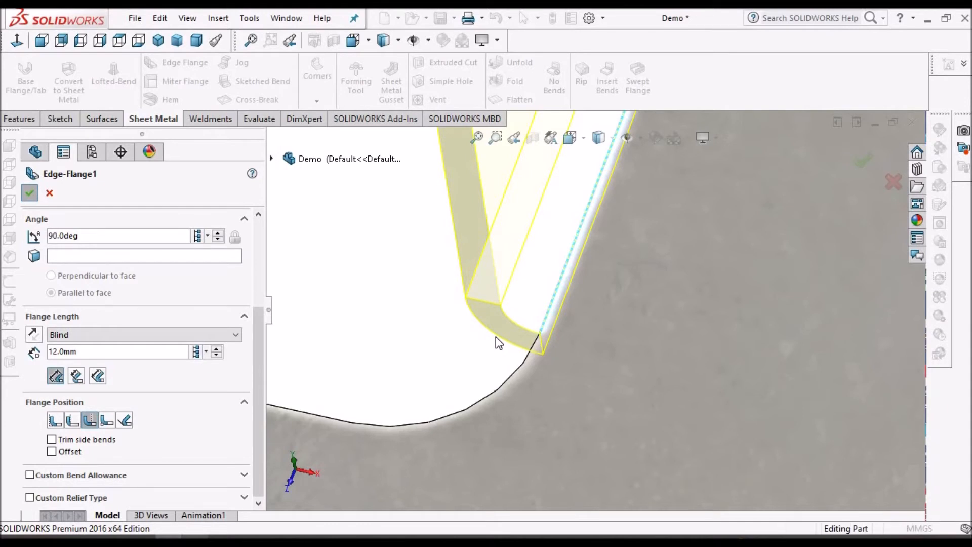
key(Return)
middle_drag(496, 336, 583, 352)
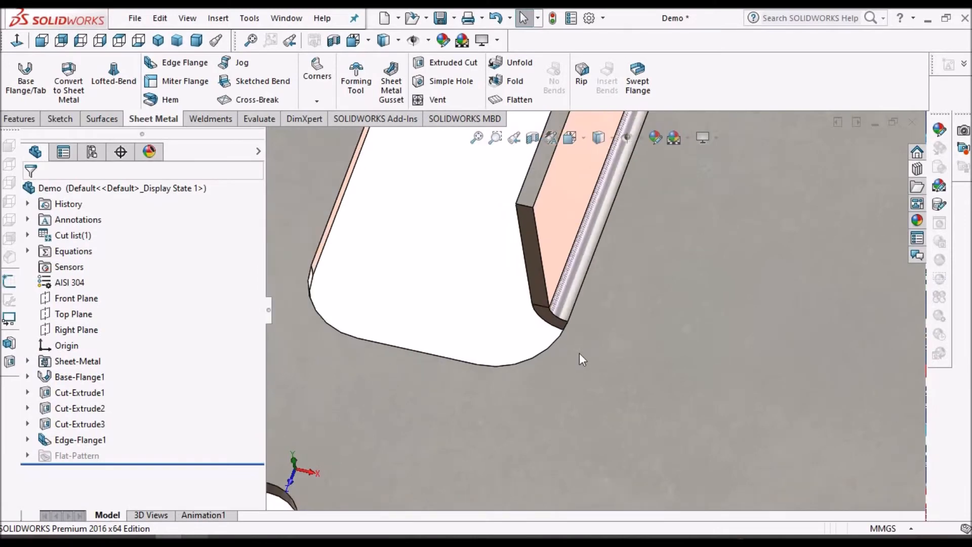
scroll(581, 354, up, 10)
Step: Add a 10 mm outward Edge Flange at 90 degrees, Material Inside, to the upper edges of both upright flanges
middle_drag(603, 299, 603, 408)
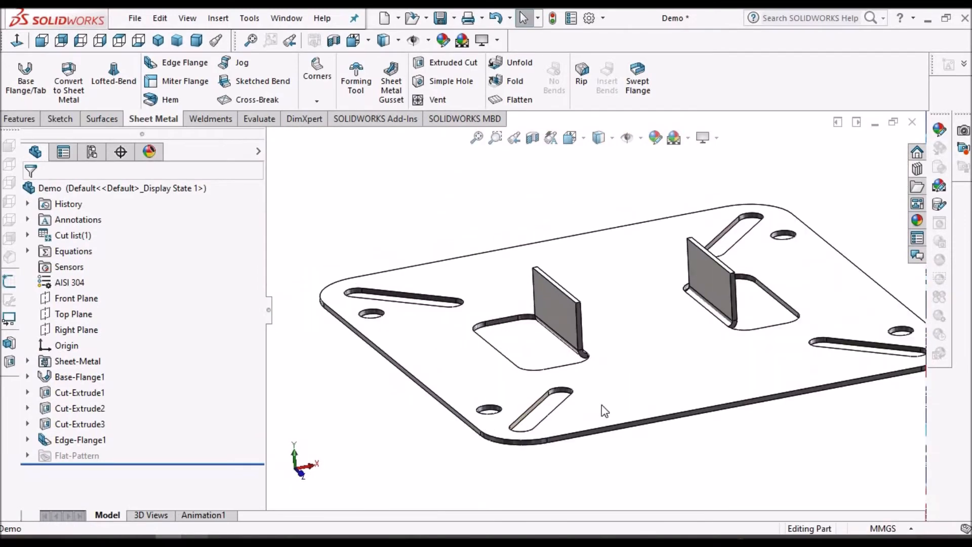
click(178, 63)
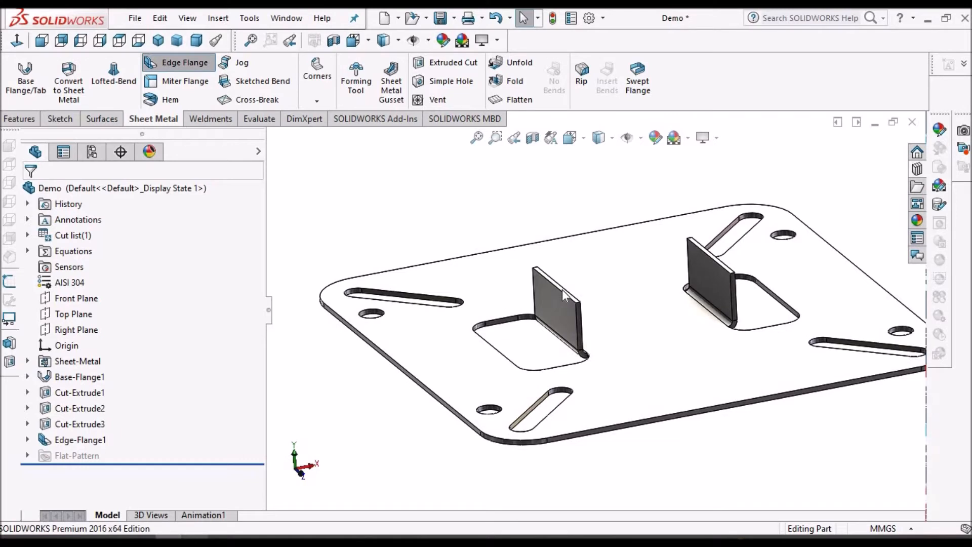
scroll(565, 300, down, 3)
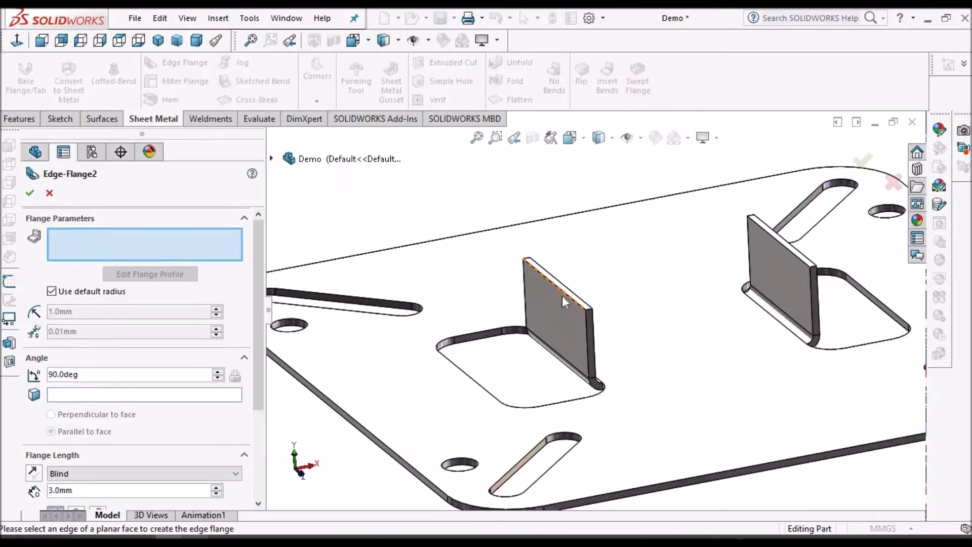
click(568, 298)
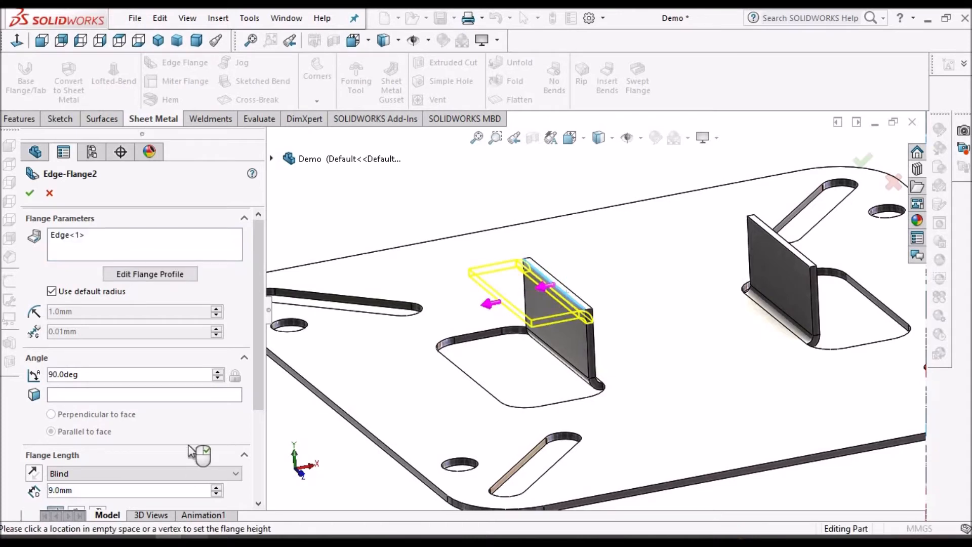
drag(255, 394, 253, 474)
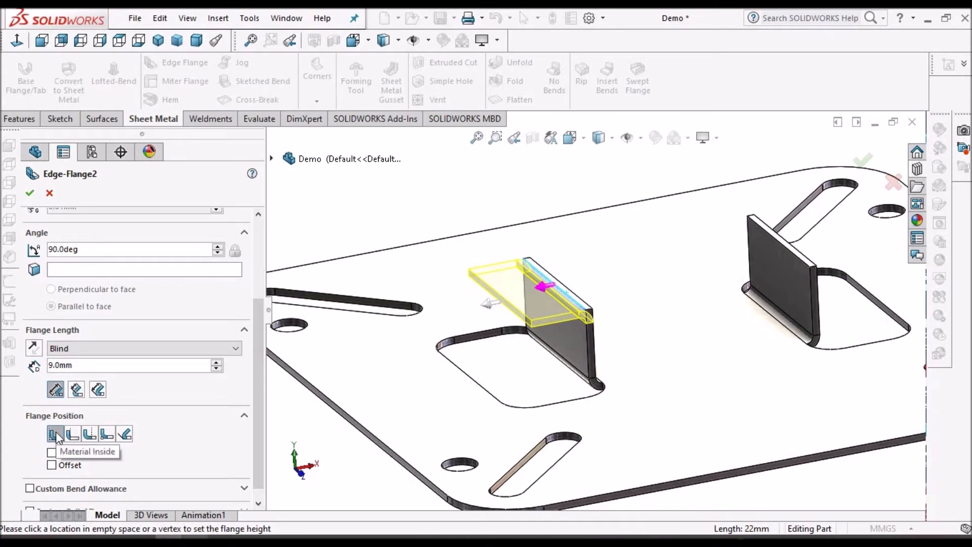
middle_drag(731, 212, 654, 270)
scroll(653, 266, down, 2)
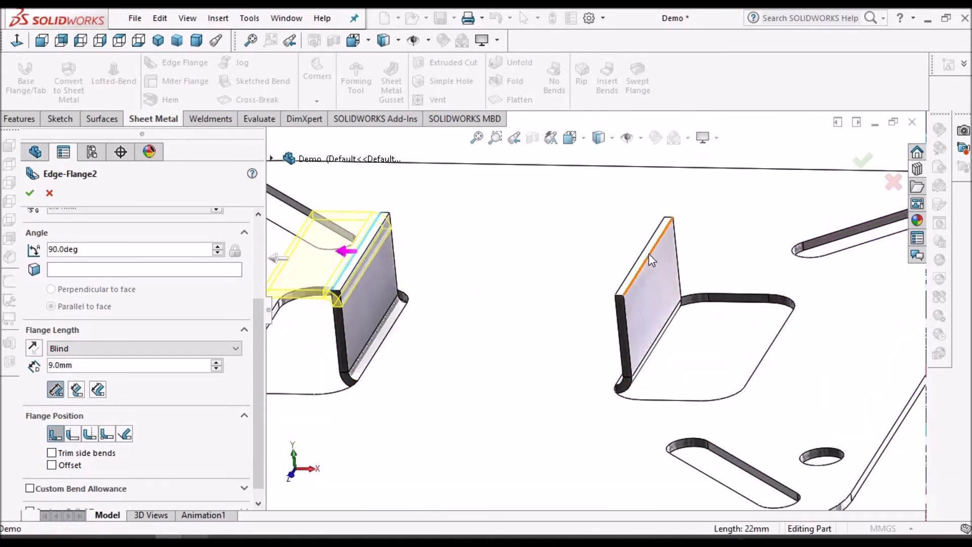
click(660, 260)
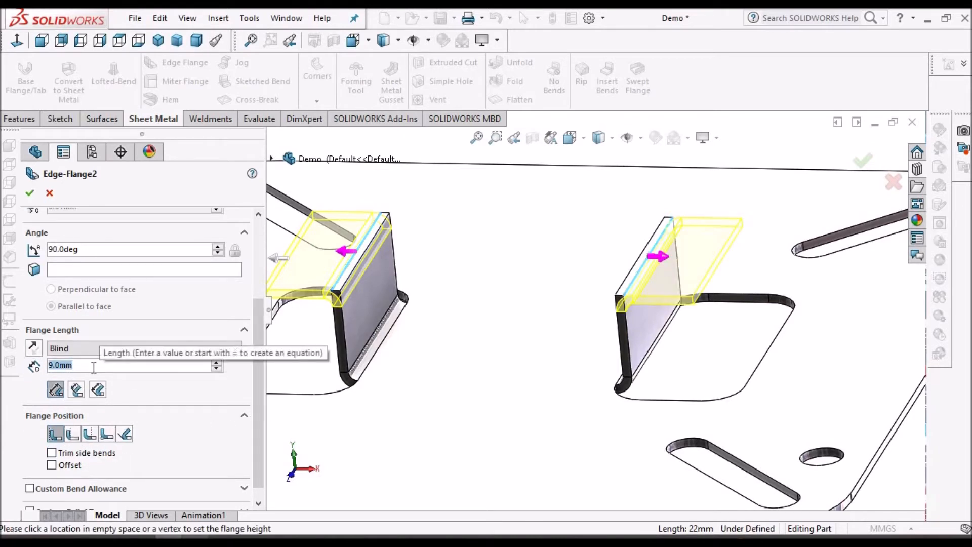
text(10)
key(Return)
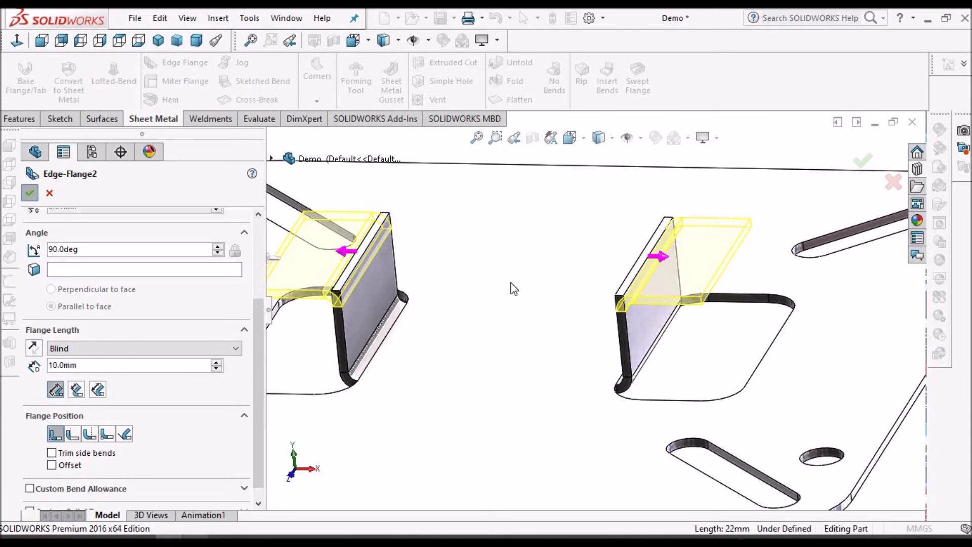
key(Return)
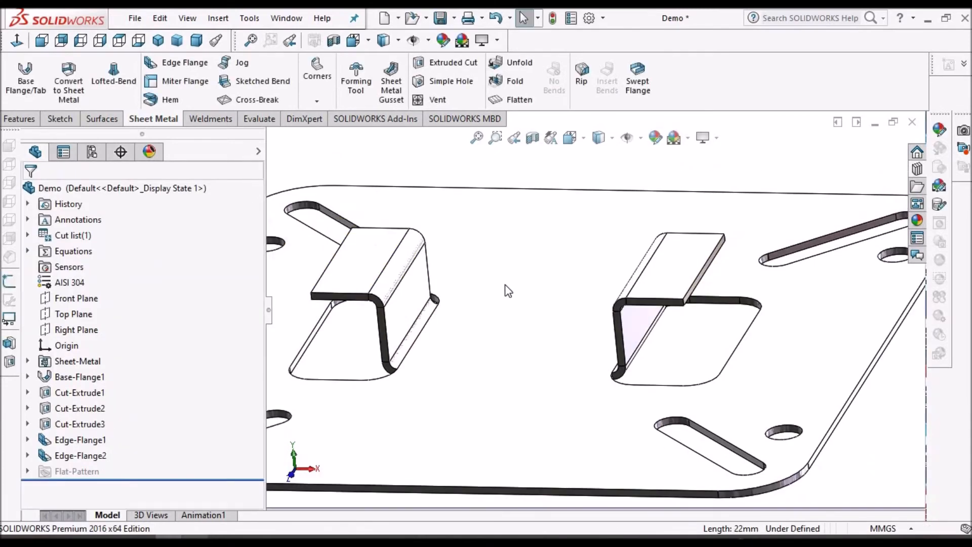
Step: Bring the whole bracket into view and save the part
scroll(505, 284, up, 5)
mouse_move(505, 284)
middle_down()
mouse_move(553, 329)
mouse_move(508, 259)
mouse_move(508, 319)
mouse_move(523, 332)
middle_up()
scroll(523, 333, up, 2)
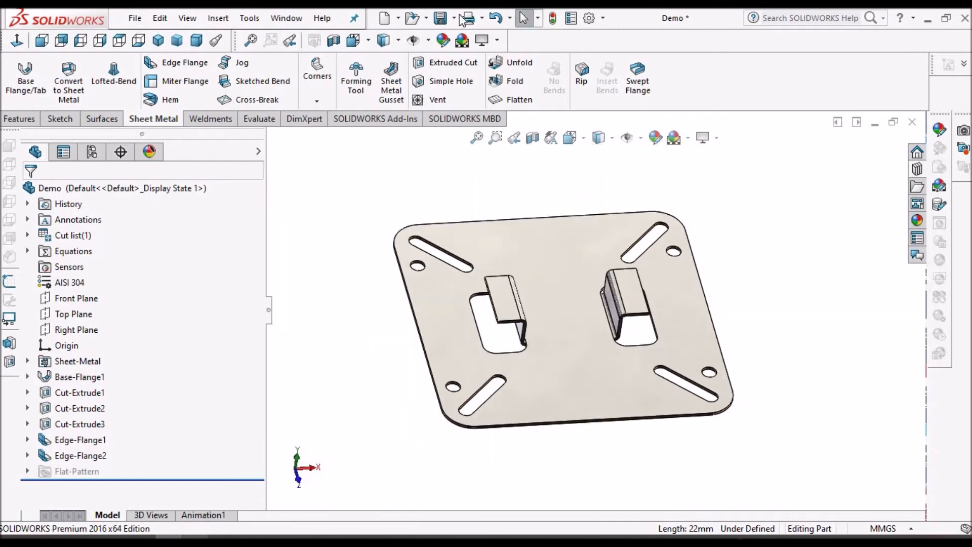
click(439, 19)
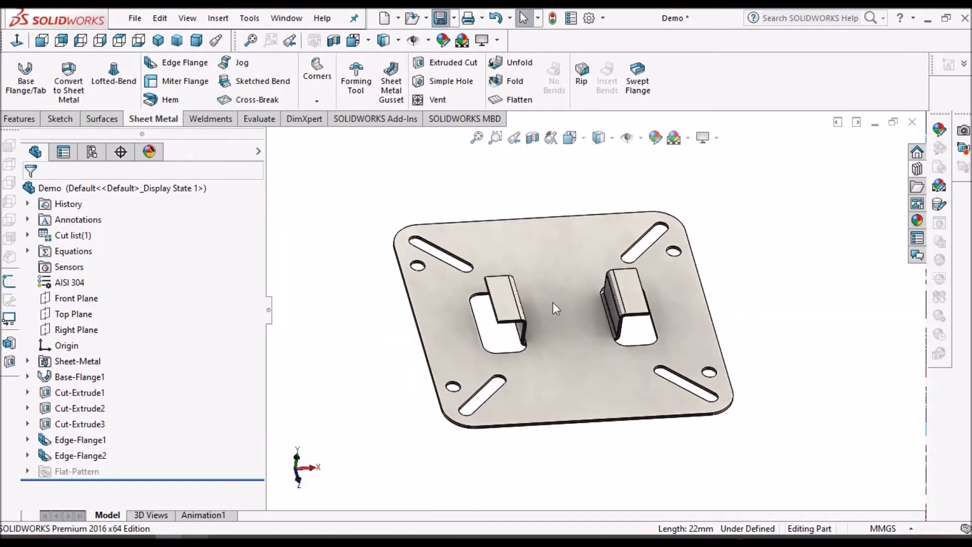
Step: Compare the bracket with the picture in the reference PDF, switching to the browser and back to SolidWorks
mouse_move(562, 316)
middle_down()
mouse_move(561, 289)
mouse_move(582, 306)
middle_up()
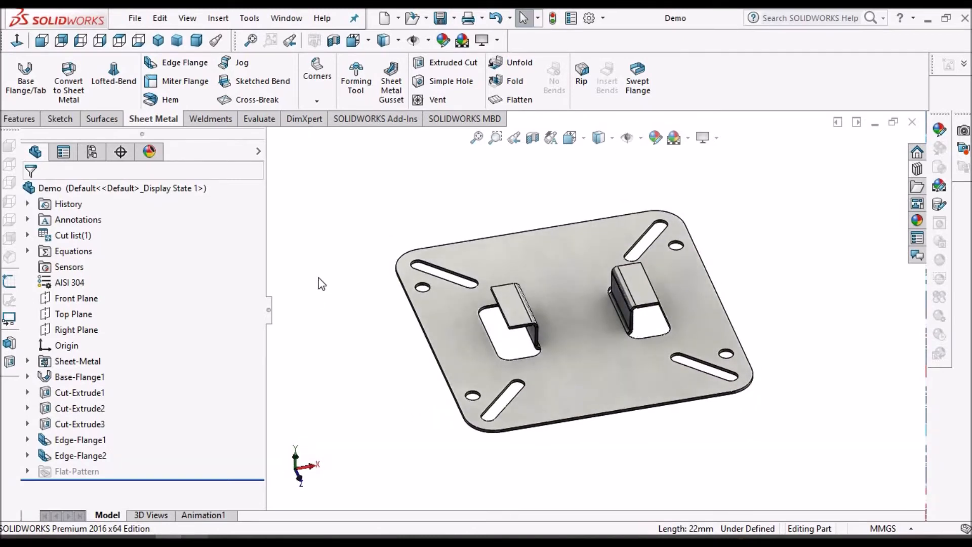
click(195, 538)
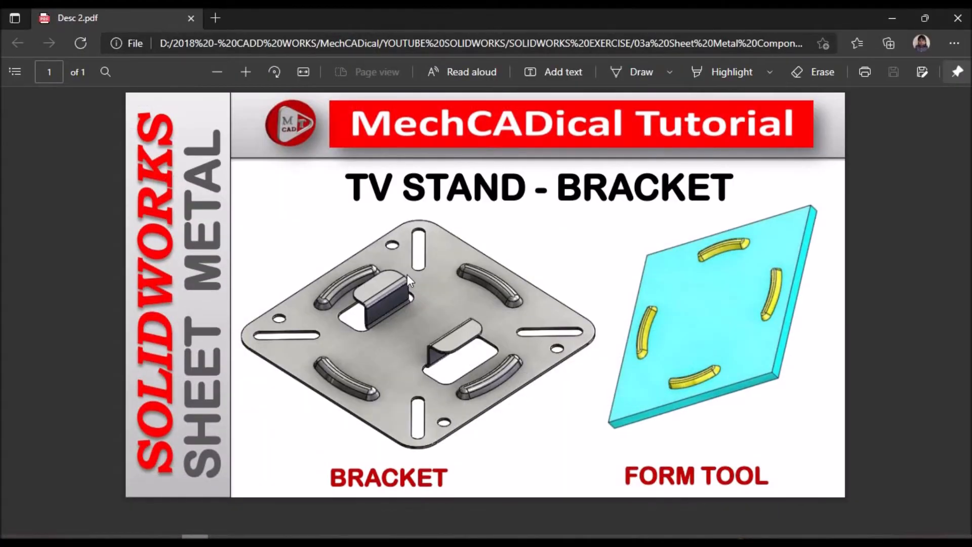
key(alt+Tab)
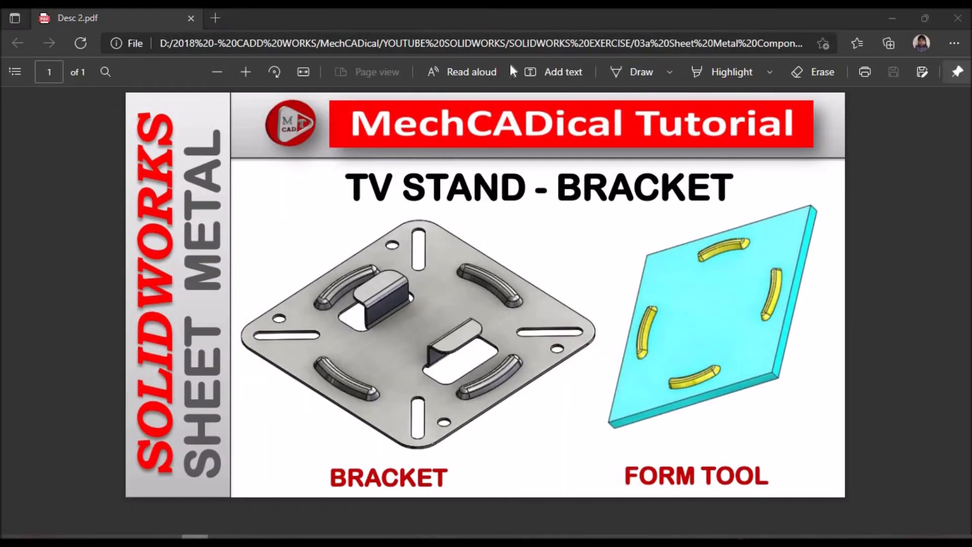
Step: Start a 5 mm rounded Break Corner on both outer corners of the first hook's top flange
click(318, 101)
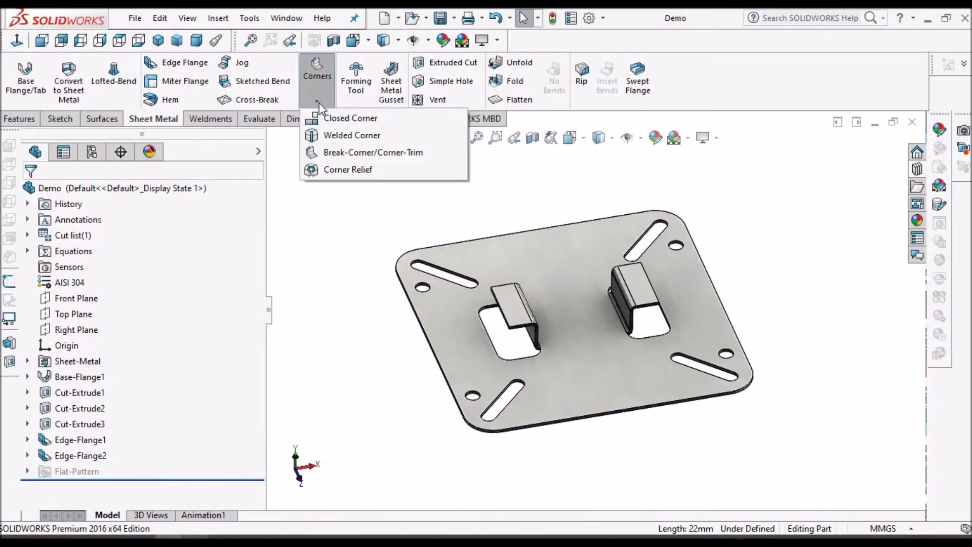
click(353, 152)
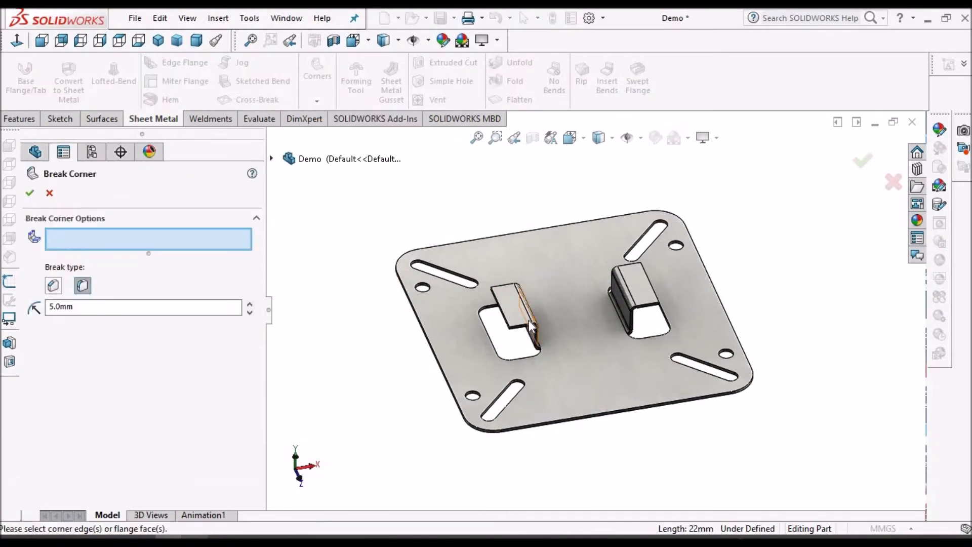
scroll(532, 324, down, 3)
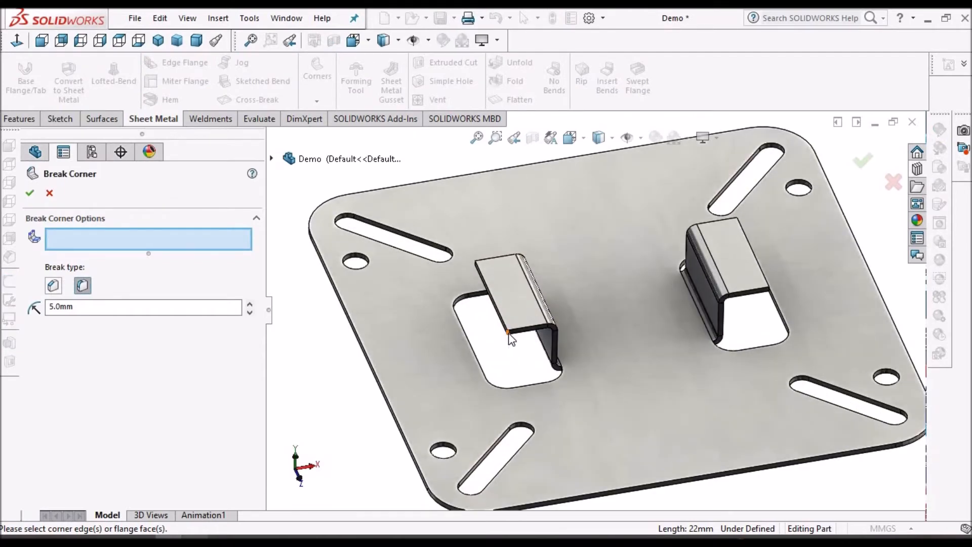
click(509, 334)
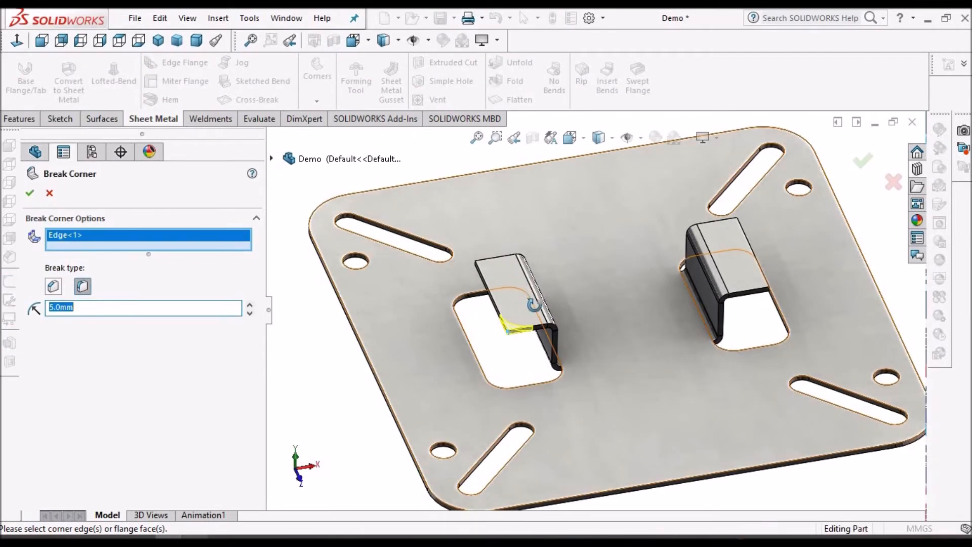
scroll(535, 307, down, 8)
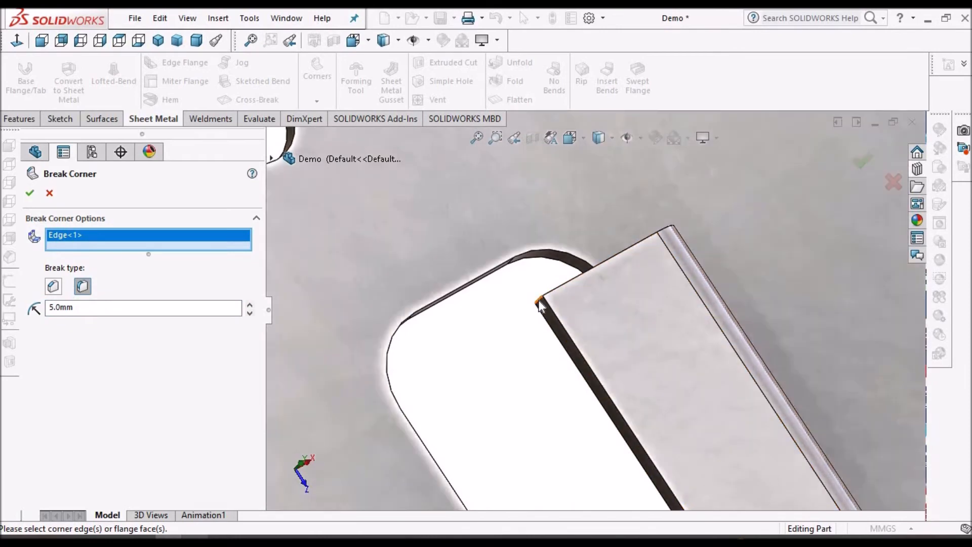
click(540, 317)
Step: Add both outer corners of the second hook's top flange to the 5 mm Break Corner and apply it
scroll(682, 346, up, 5)
middle_drag(683, 342, 743, 329)
scroll(708, 324, down, 8)
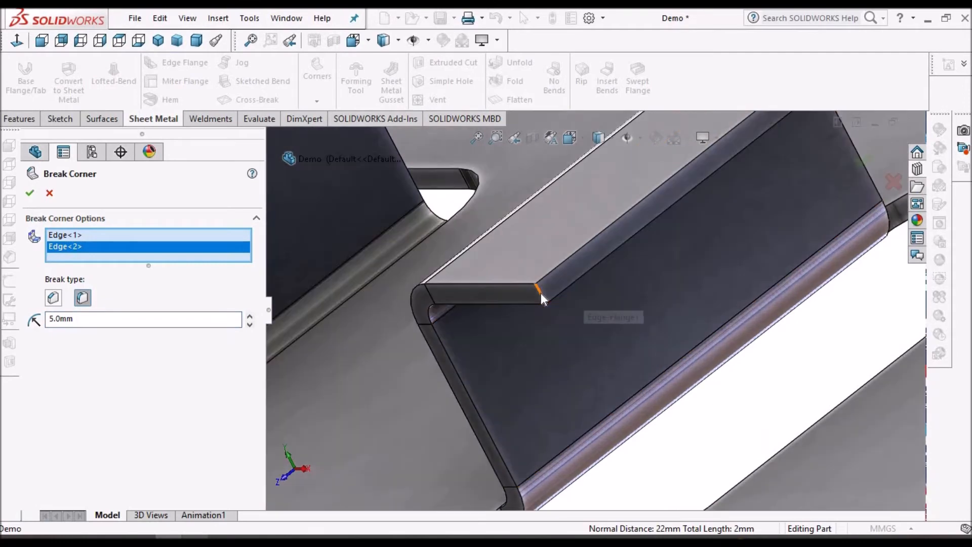
click(541, 299)
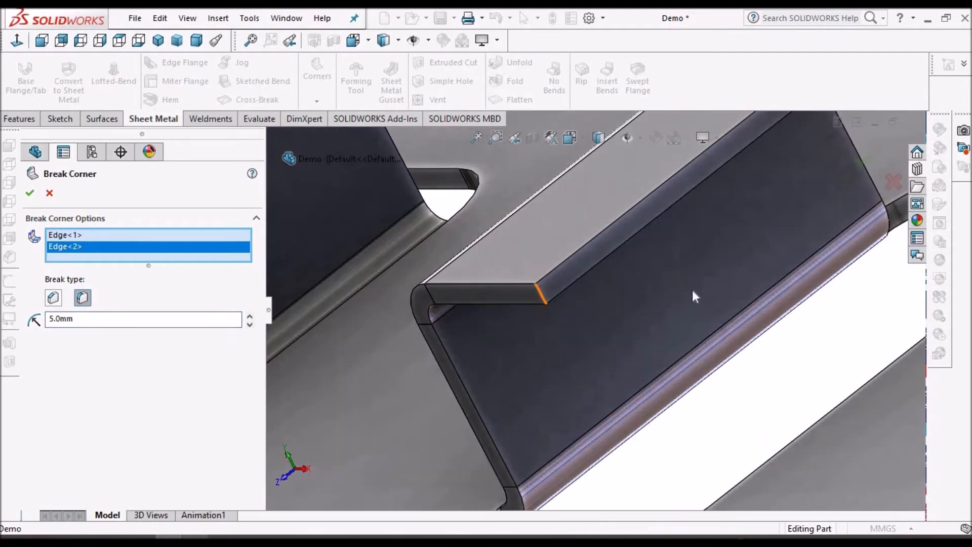
scroll(701, 299, up, 8)
scroll(646, 314, down, 6)
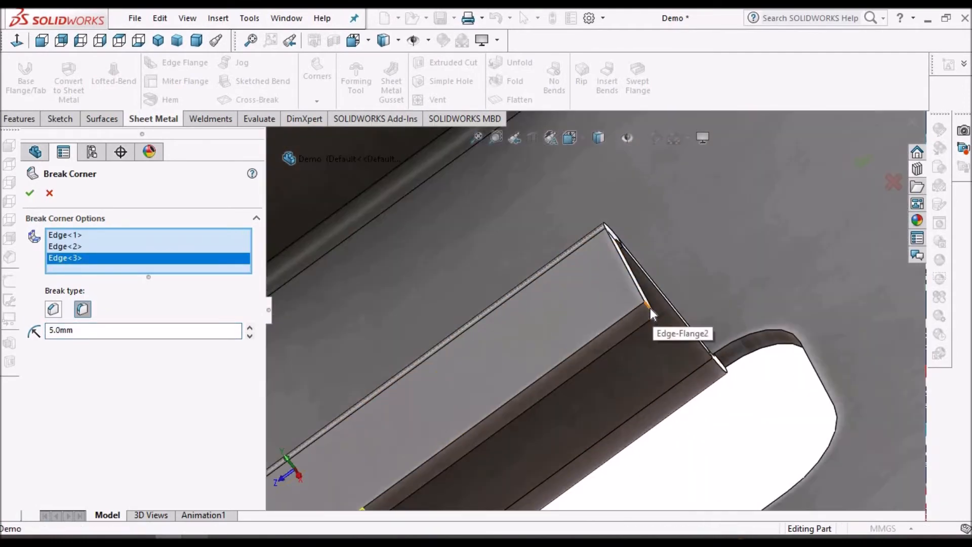
click(650, 308)
scroll(636, 323, up, 8)
middle_drag(622, 272, 575, 324)
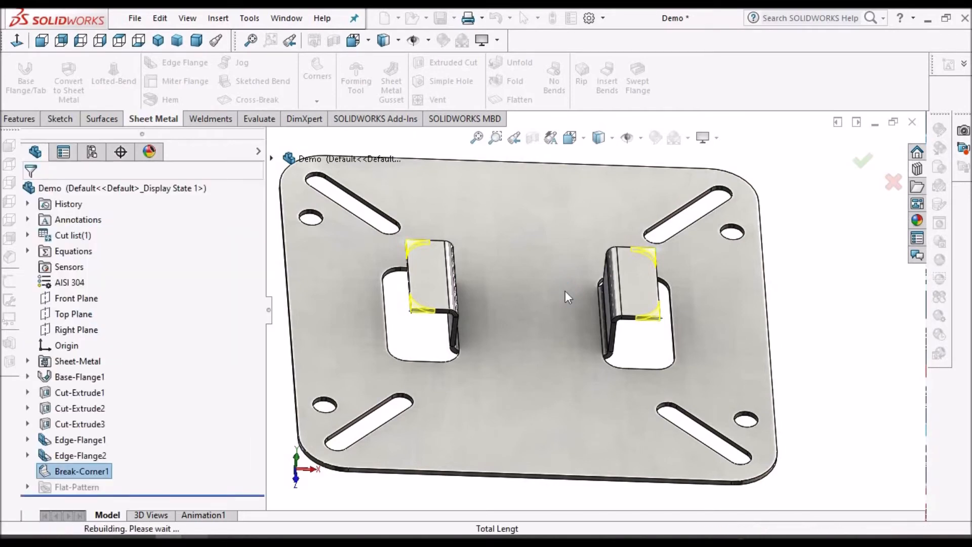
Step: Review the bracket in the Dimetric view, and switch to the sketch of the TV Form Tool part
click(200, 40)
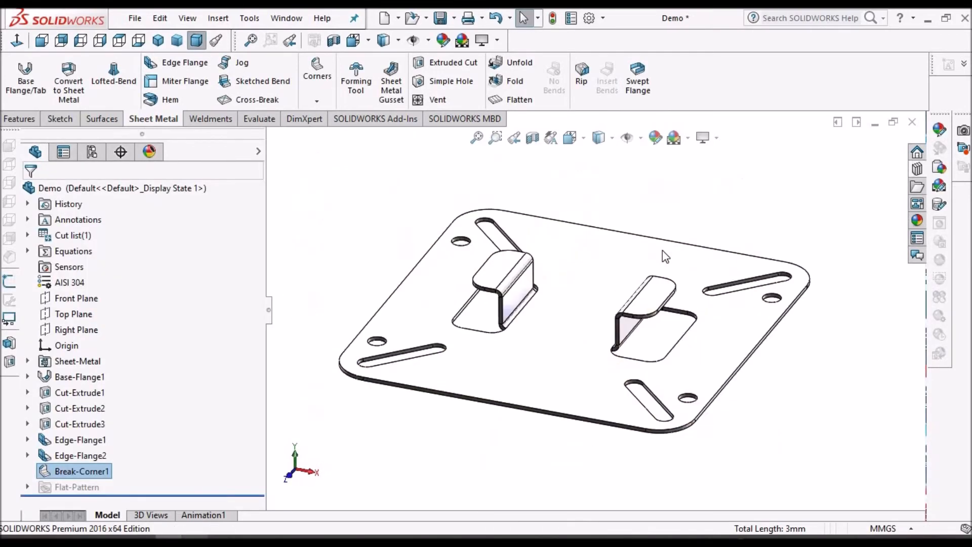
key(space)
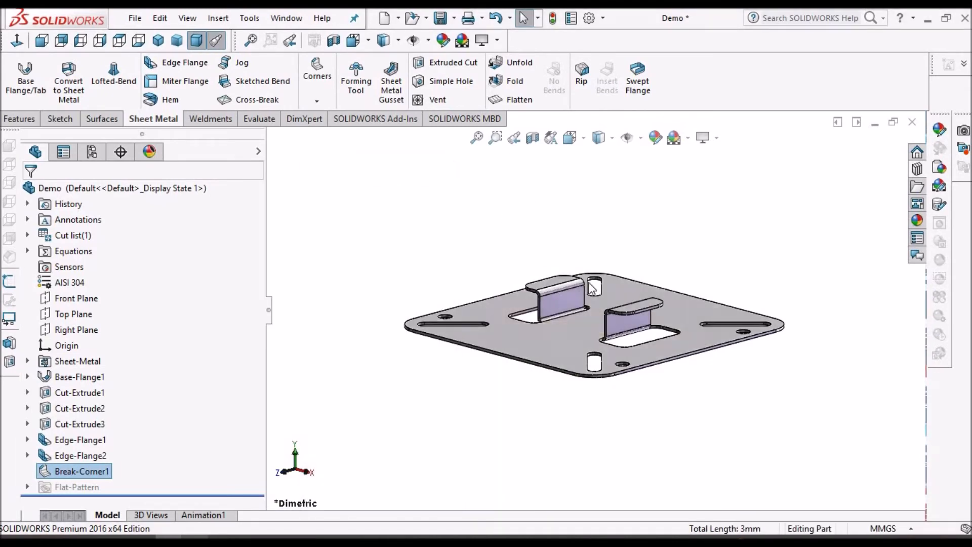
scroll(591, 326, down, 2)
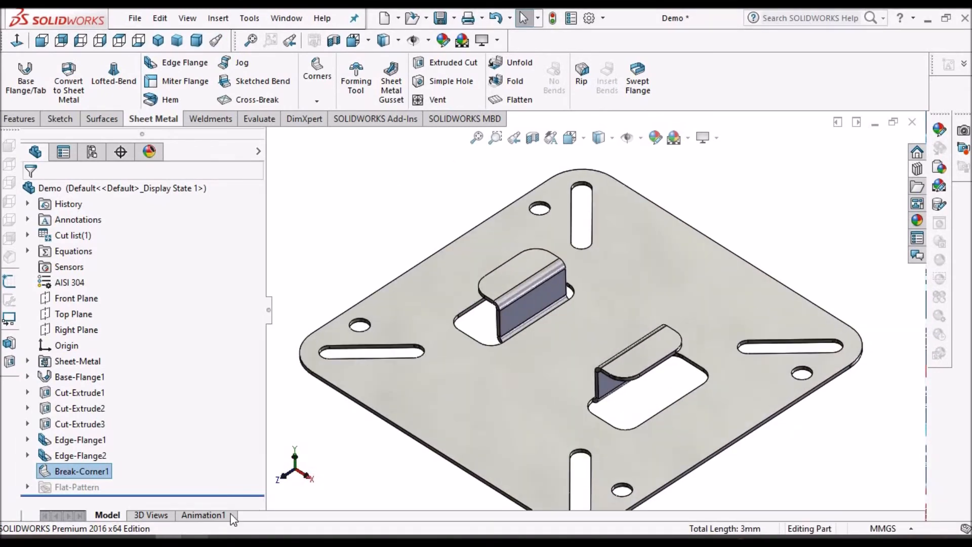
key(alt+Tab)
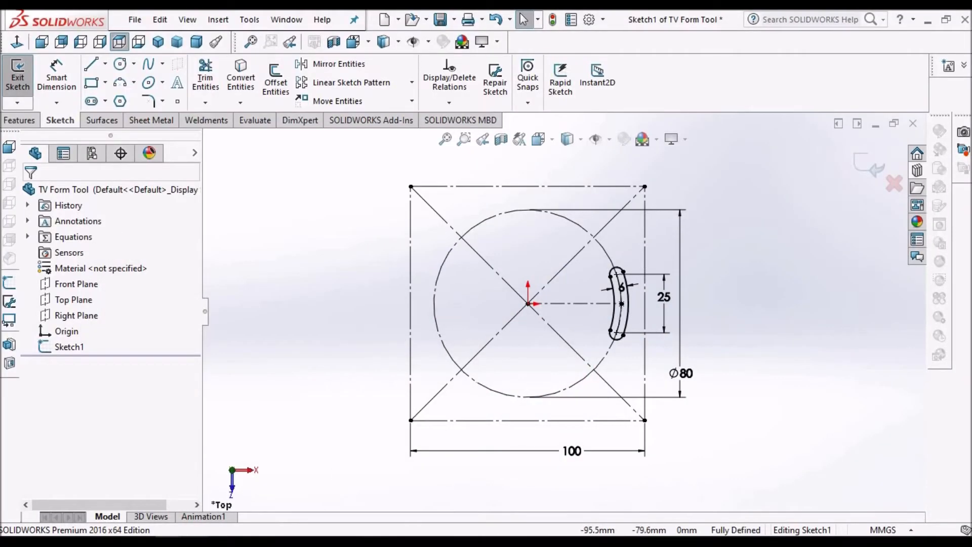
Step: Move the circle's diameter and slot's width dimensions clear of the sketch geometry, and exit the sketch
scroll(610, 291, down, 2)
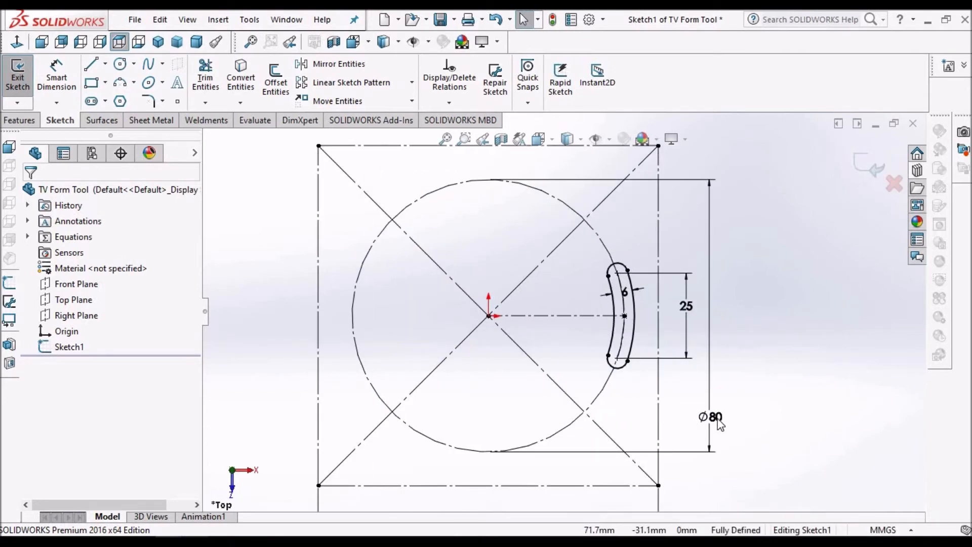
drag(711, 417, 757, 349)
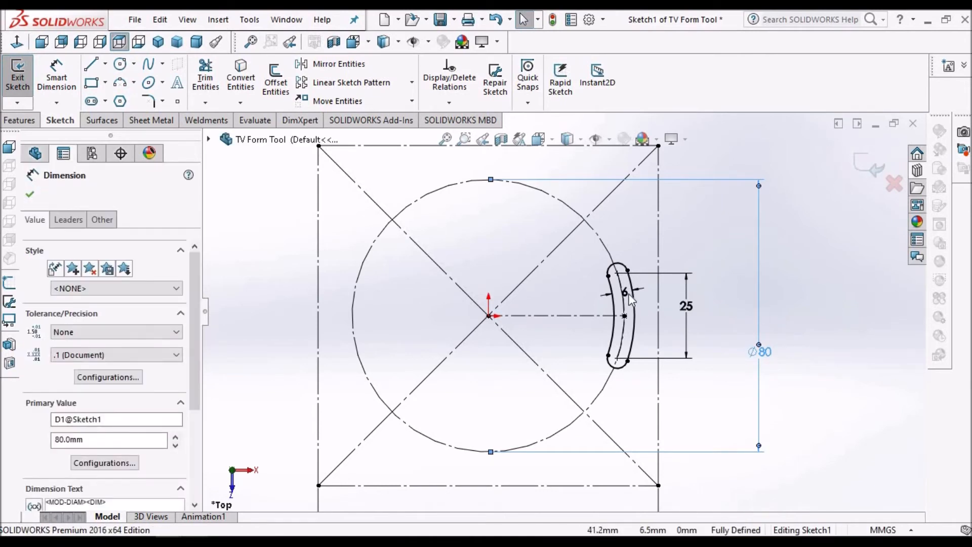
drag(630, 299, 639, 261)
drag(623, 294, 598, 298)
key(f)
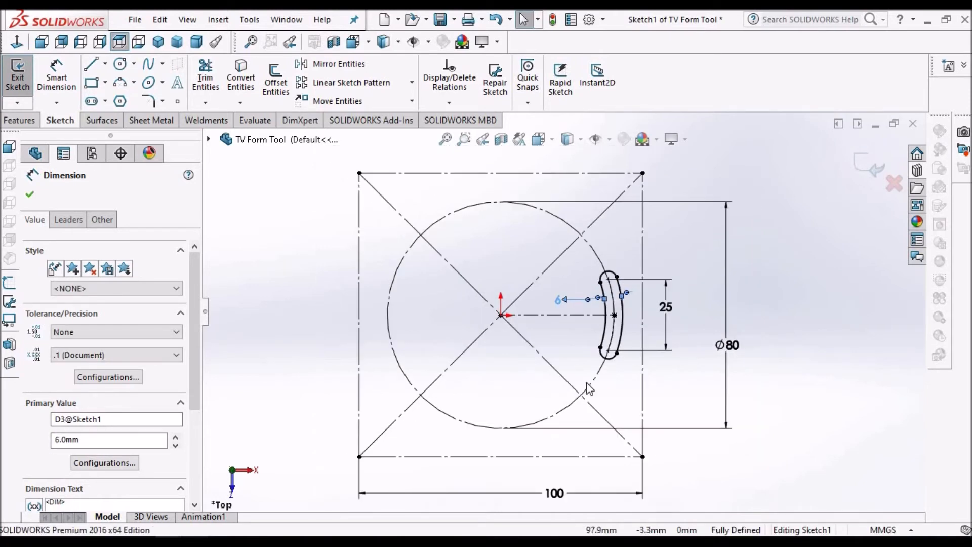
click(652, 326)
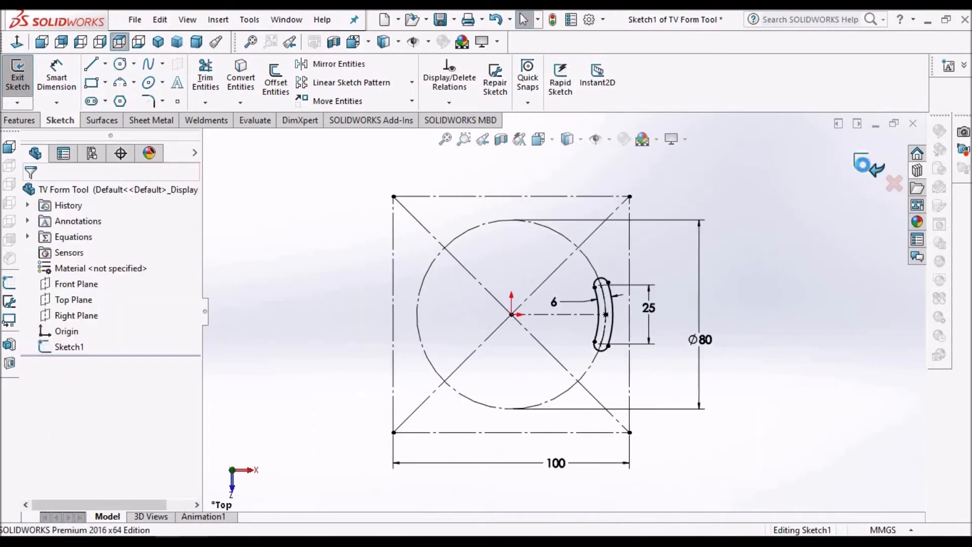
click(868, 165)
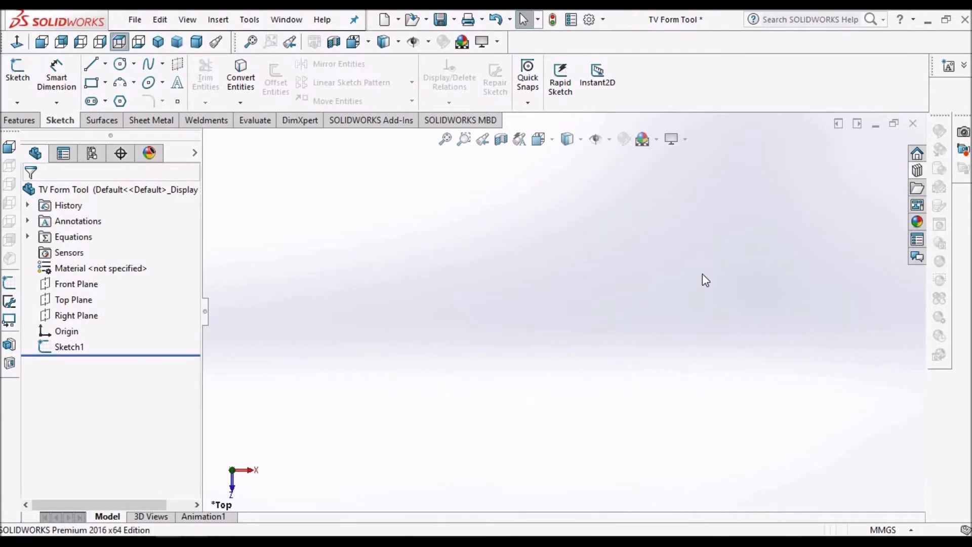
Step: Turn off Hide All Types to show the form tool's layout sketch
click(187, 20)
mouse_move(256, 147)
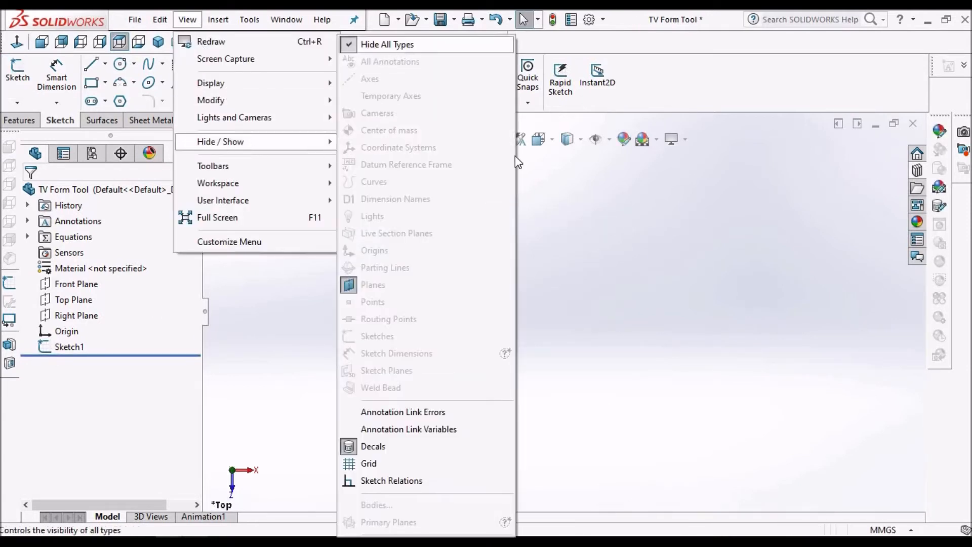
click(397, 46)
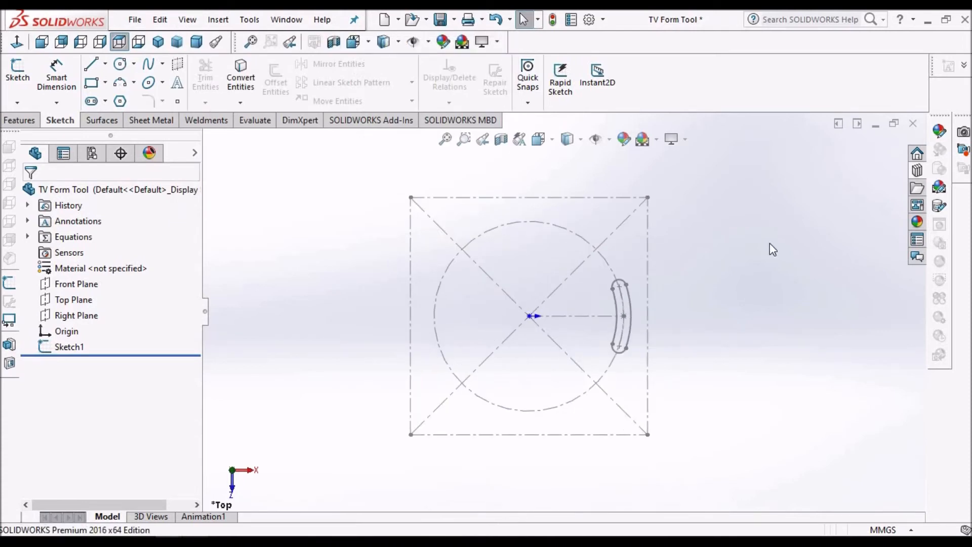
Step: Start a new sketch on the Top Plane and convert the four sides of the layout square into solid lines
click(79, 303)
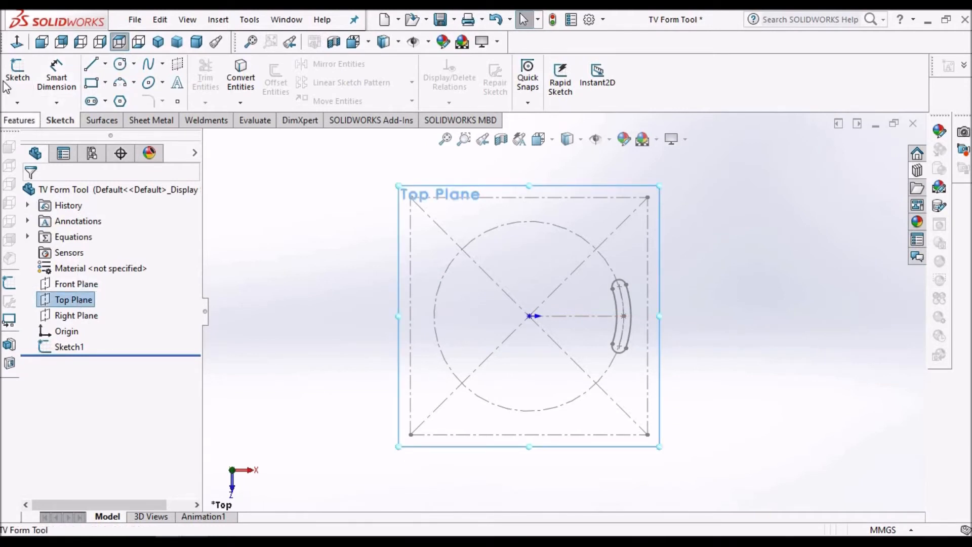
click(17, 70)
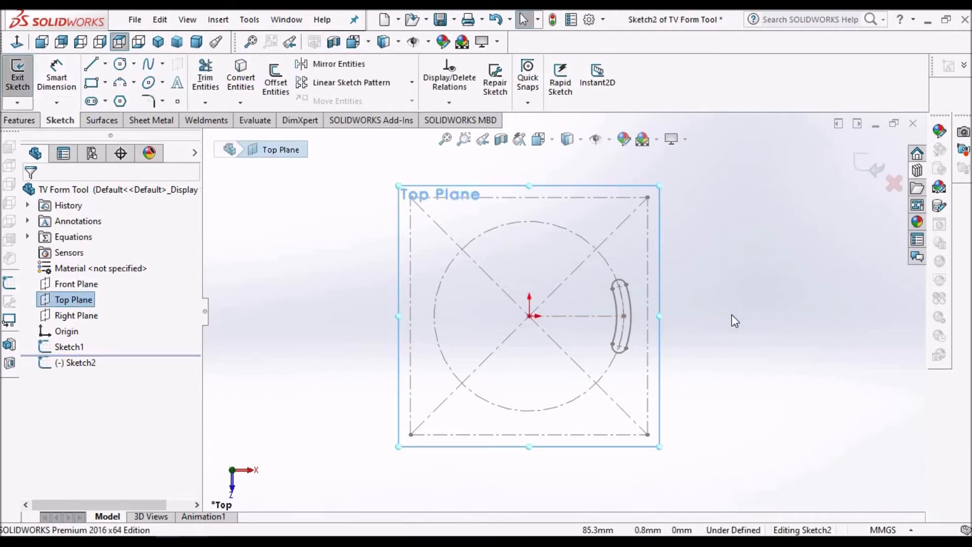
click(584, 199)
click(584, 198)
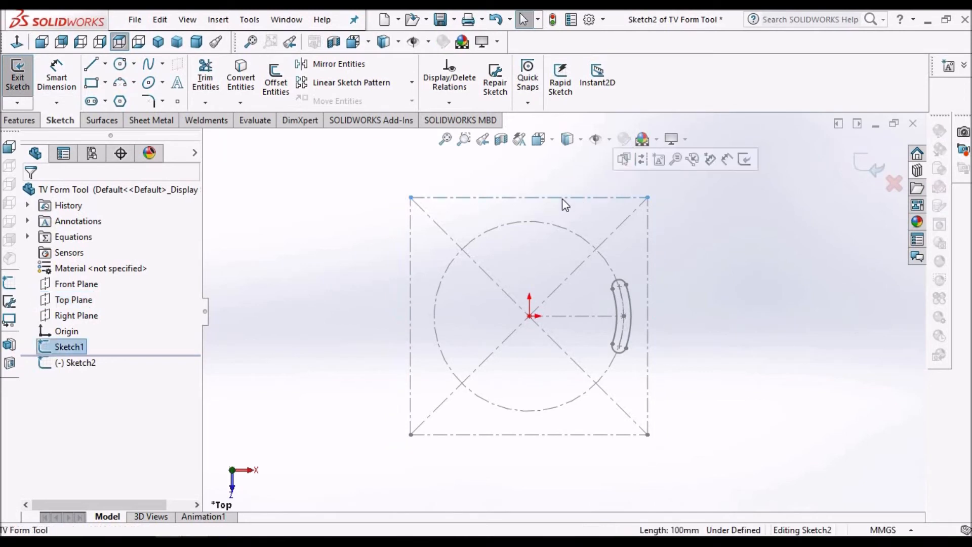
click(240, 78)
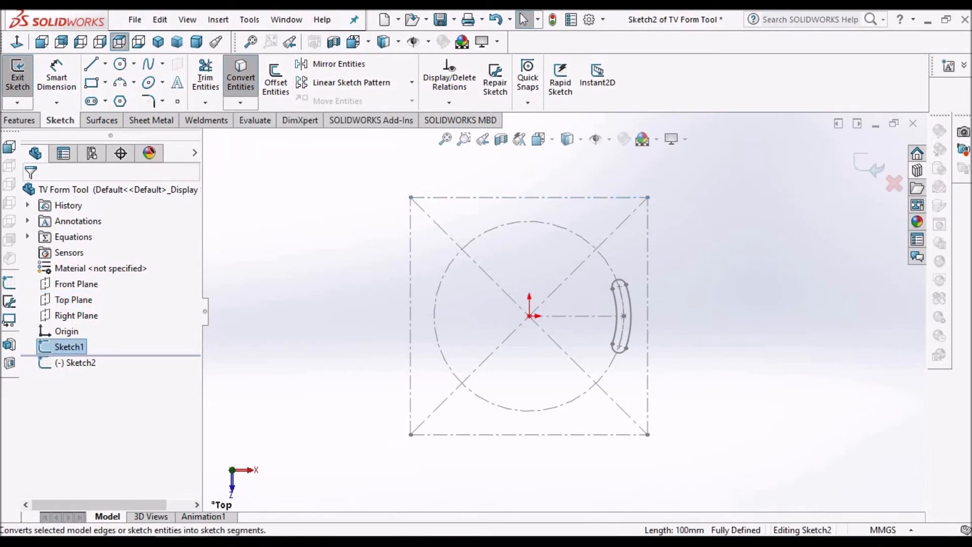
click(411, 236)
click(241, 78)
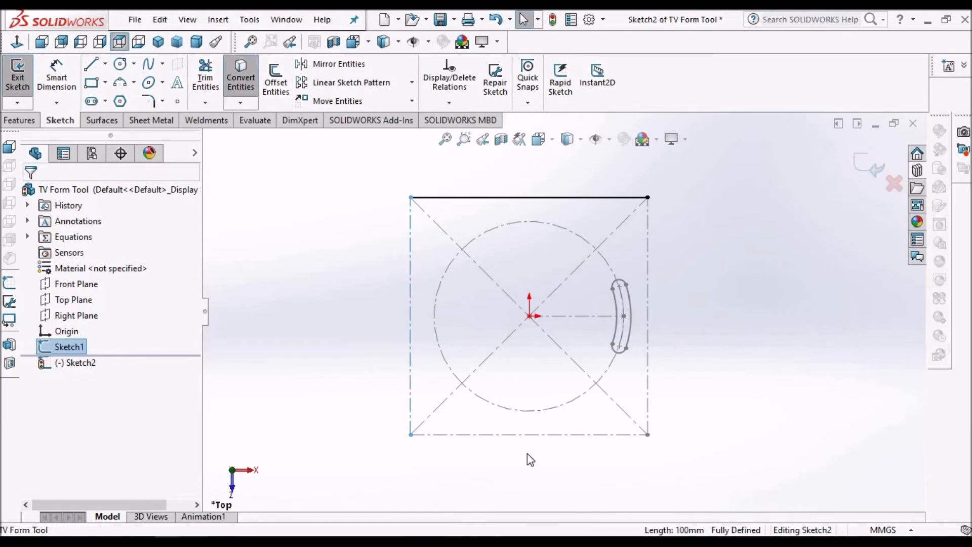
click(508, 435)
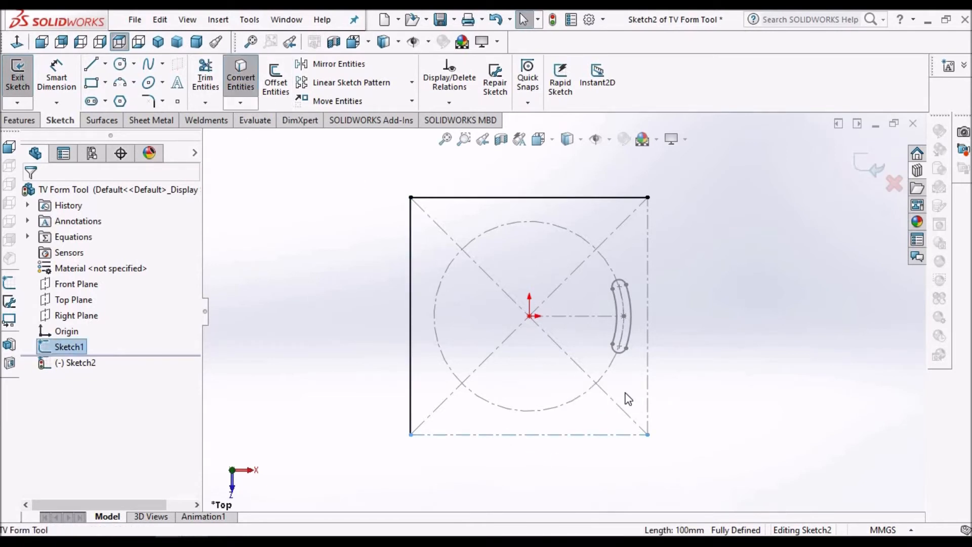
click(648, 365)
click(232, 80)
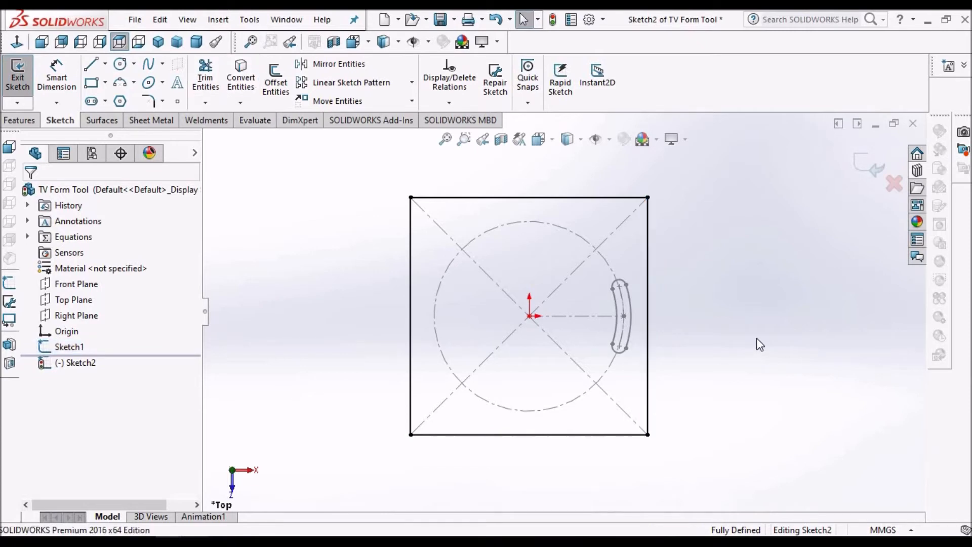
Step: Extrude the square 5 mm downward from the sketch plane as a Blind boss
click(13, 121)
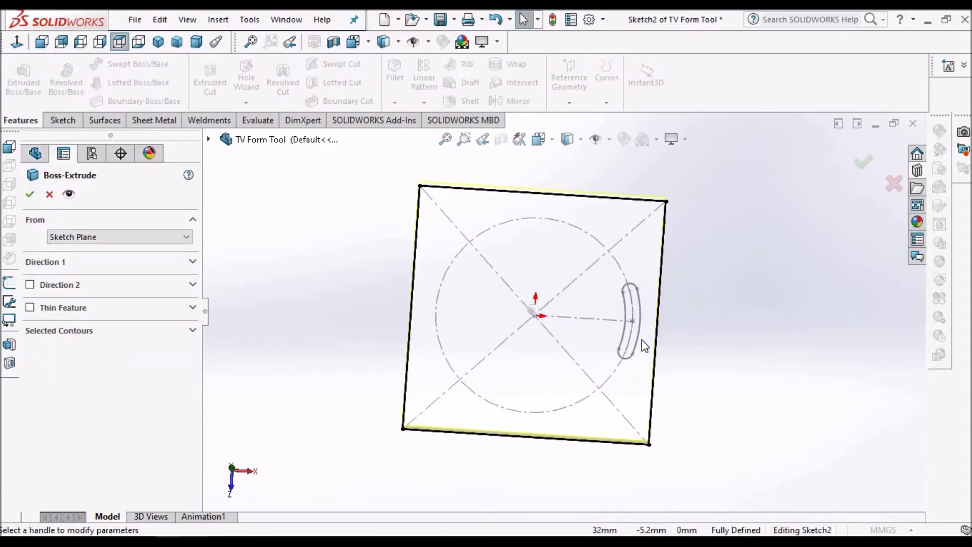
click(72, 267)
click(34, 280)
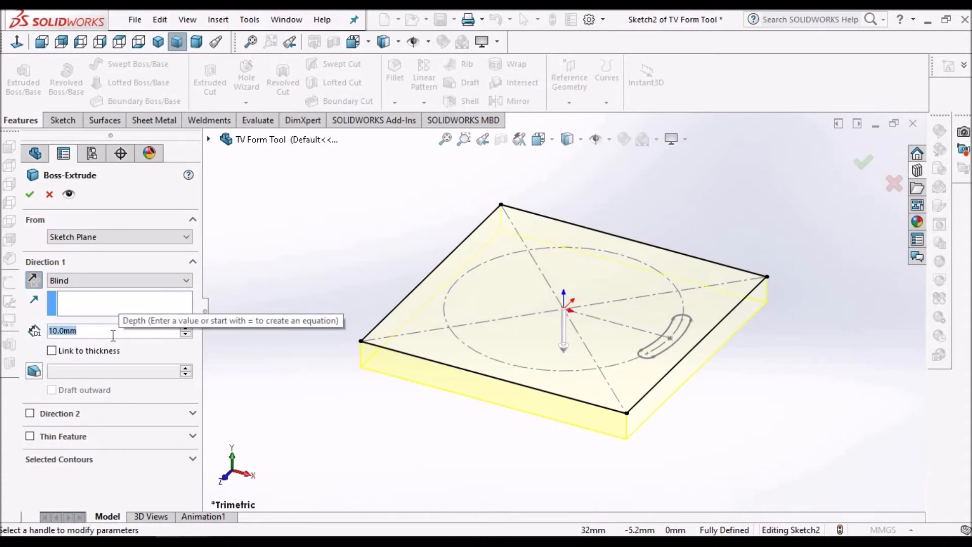
text(5)
key(Return)
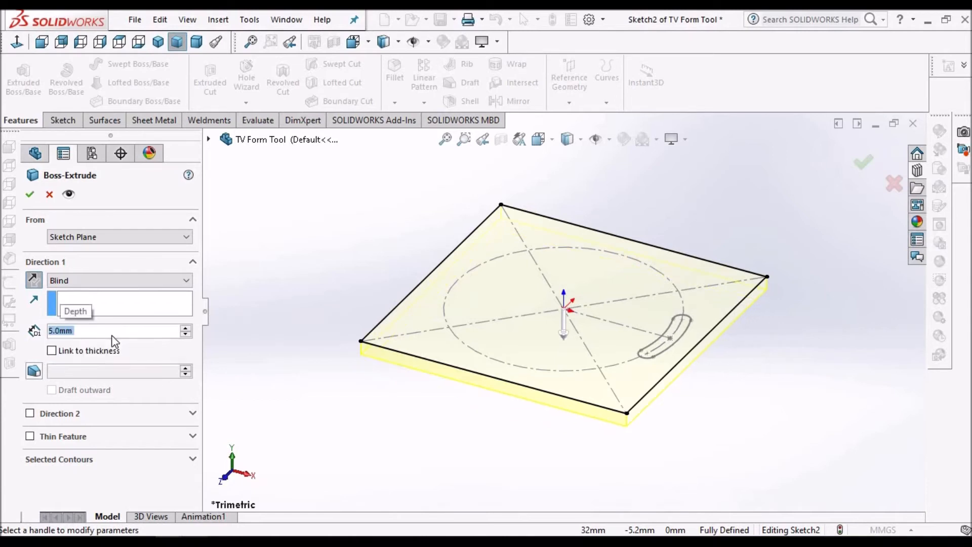
click(29, 194)
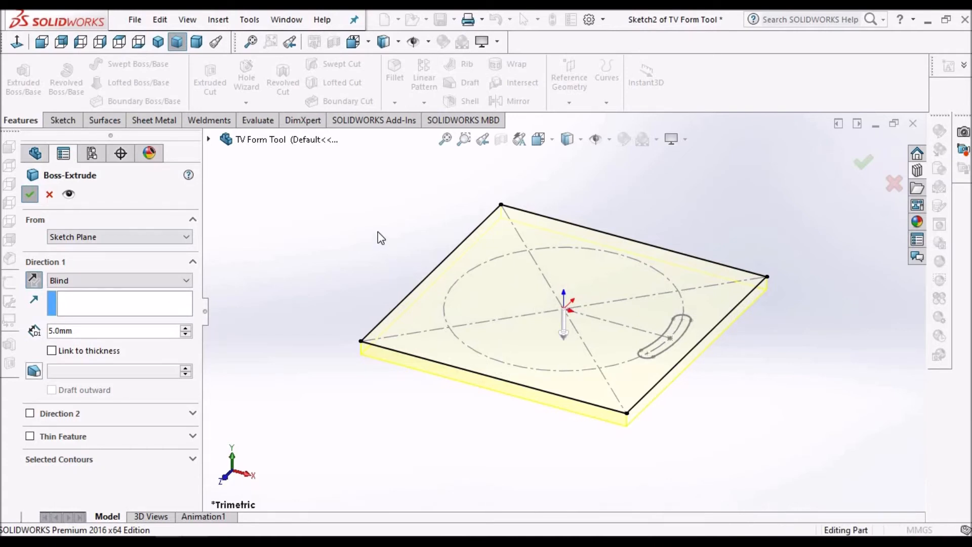
key(Return)
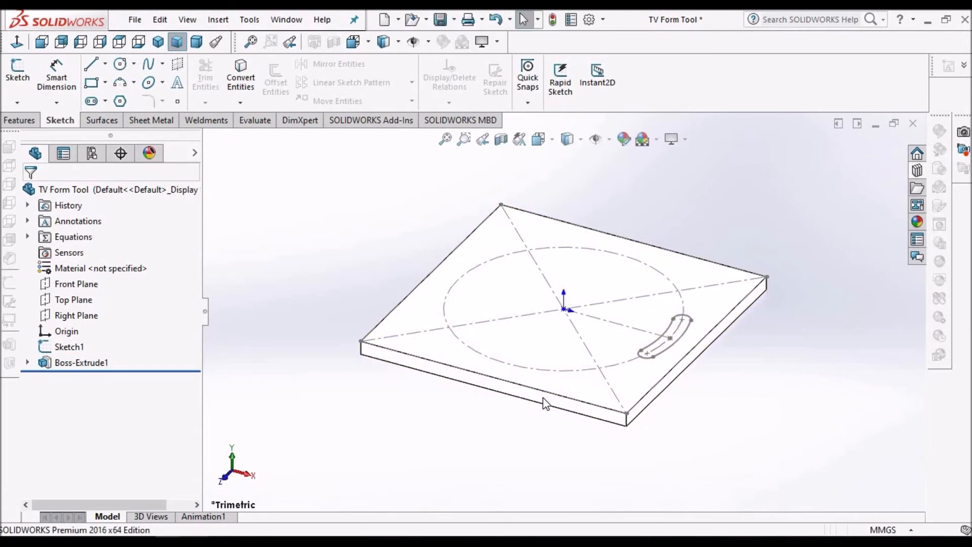
Step: Start a new sketch on the plate's top face and convert the curved slot's upper end arc into it
scroll(528, 411, up, 2)
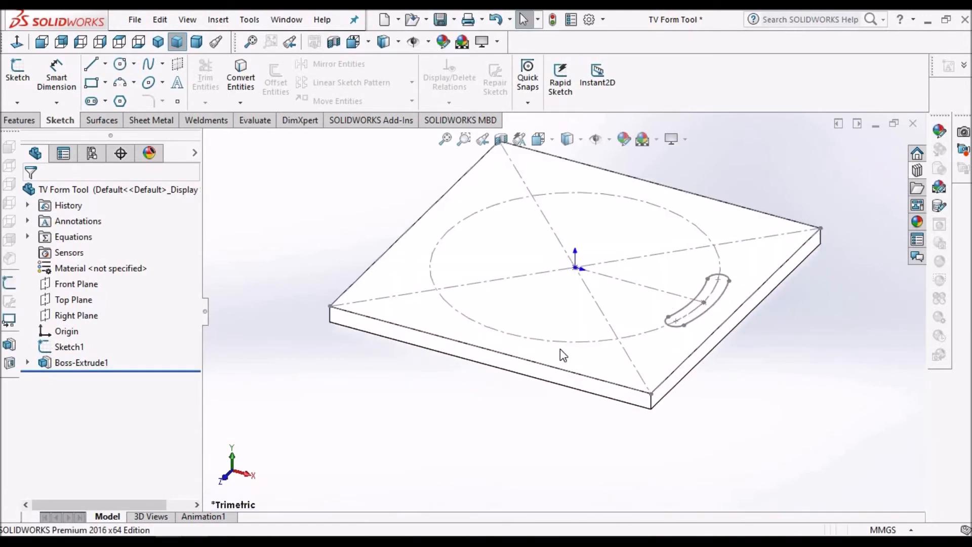
scroll(631, 317, down, 4)
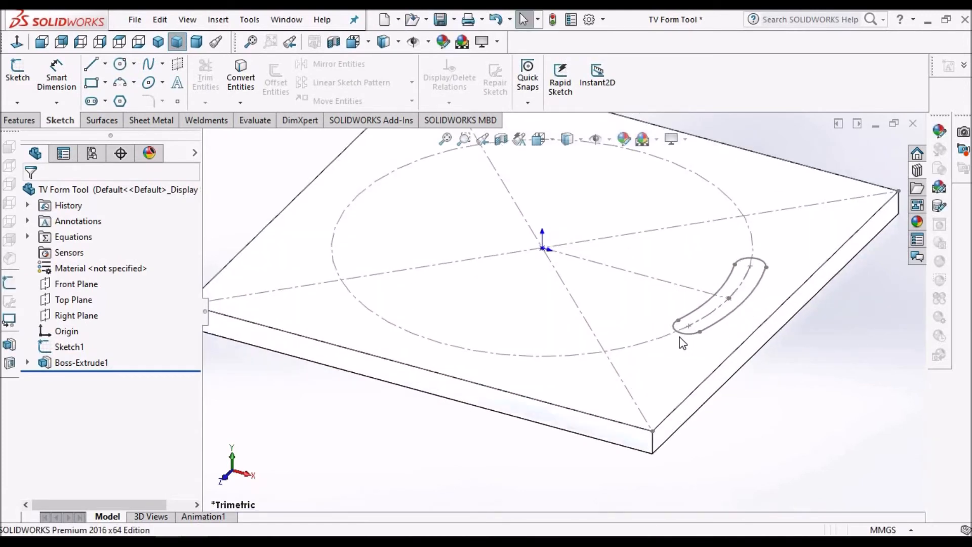
scroll(602, 360, up, 2)
click(596, 372)
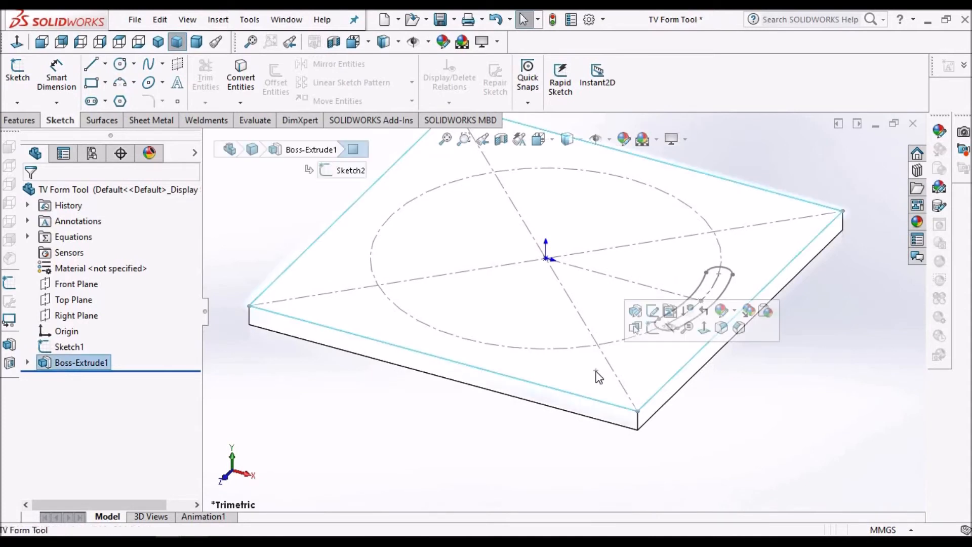
click(20, 76)
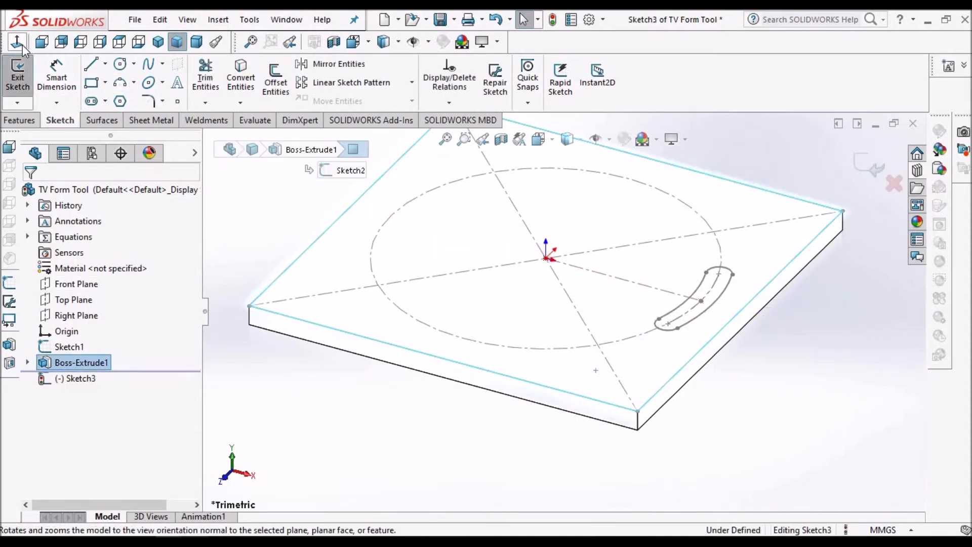
click(20, 44)
click(789, 347)
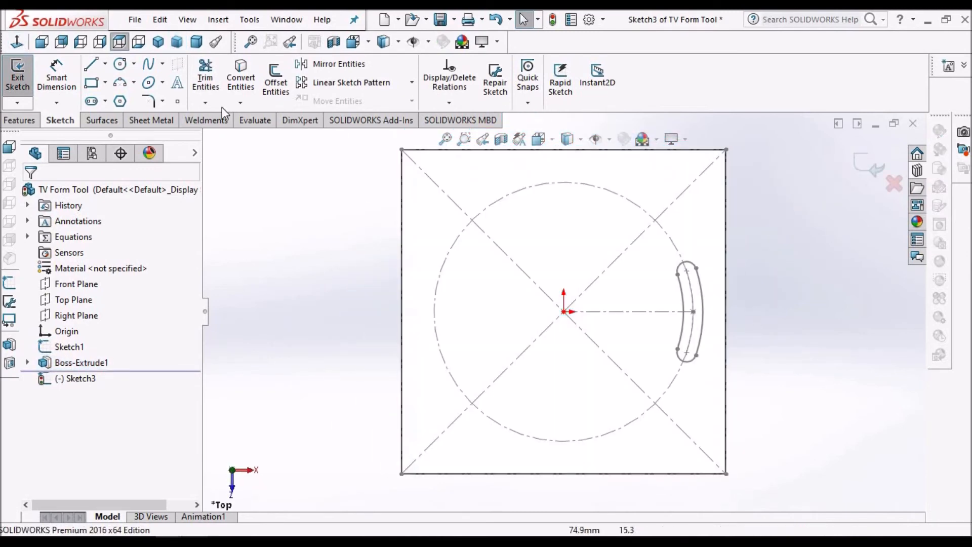
click(251, 83)
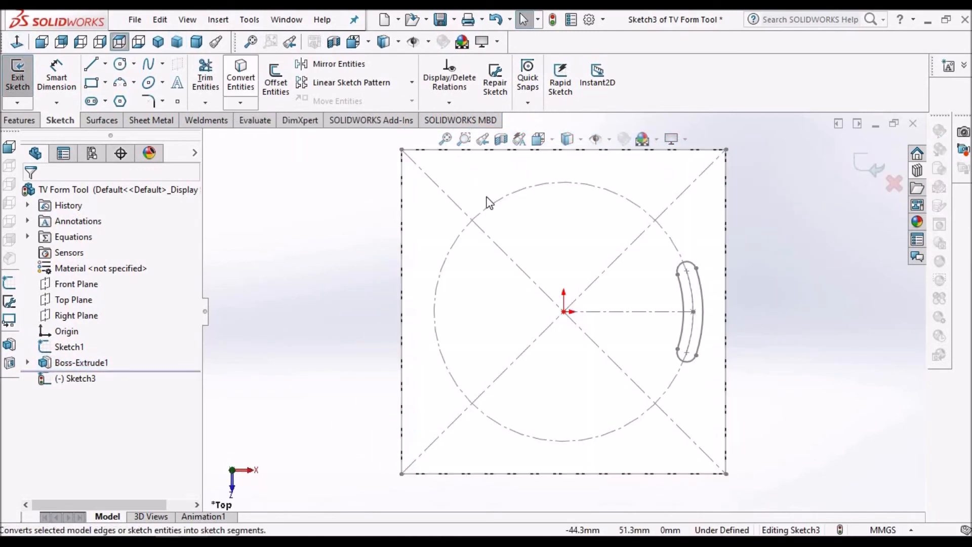
scroll(691, 274, down, 2)
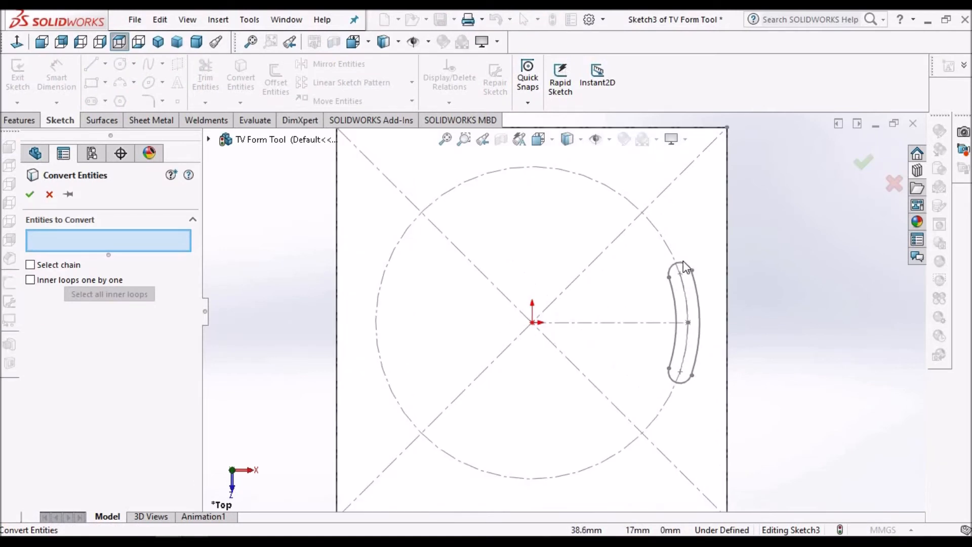
click(690, 276)
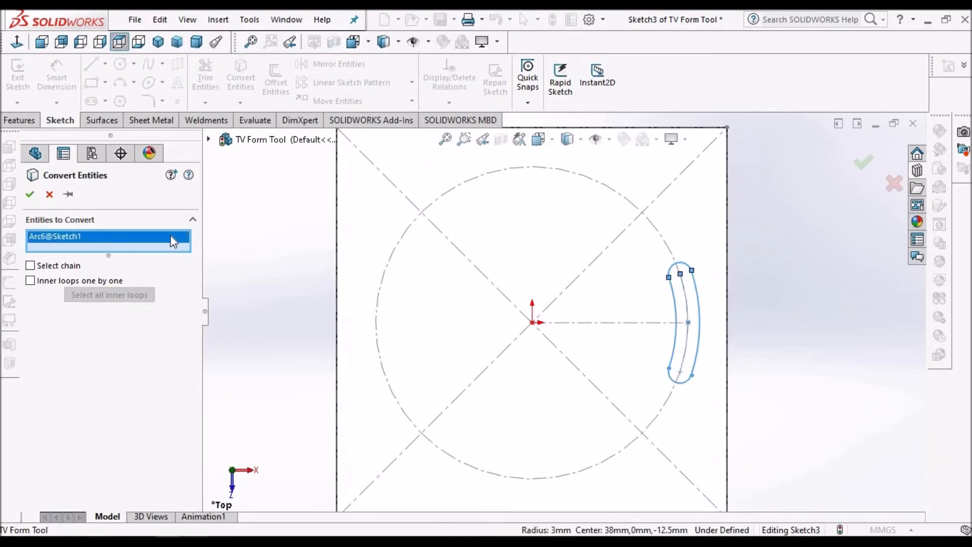
click(30, 194)
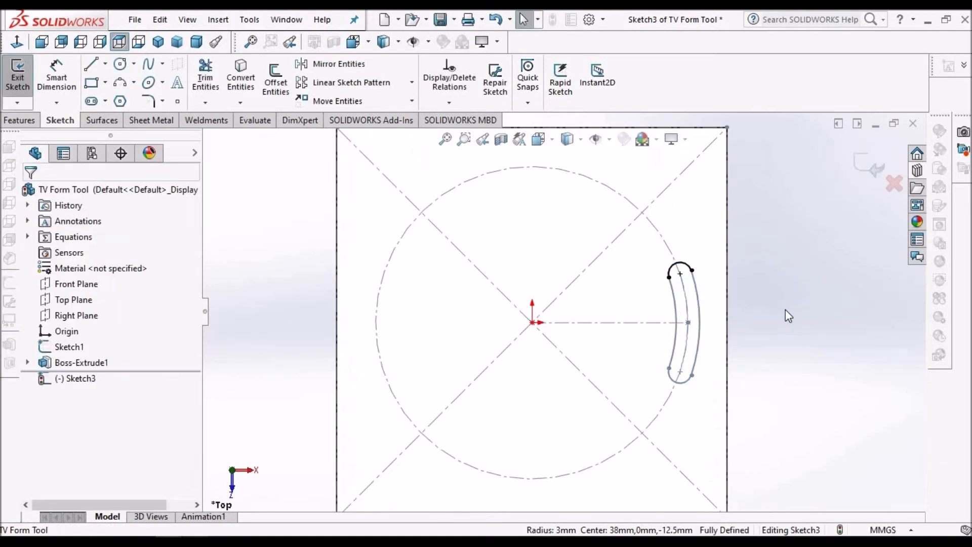
Step: Convert the slot's outer, inner and lower end arcs into the sketch to close its profile
click(696, 294)
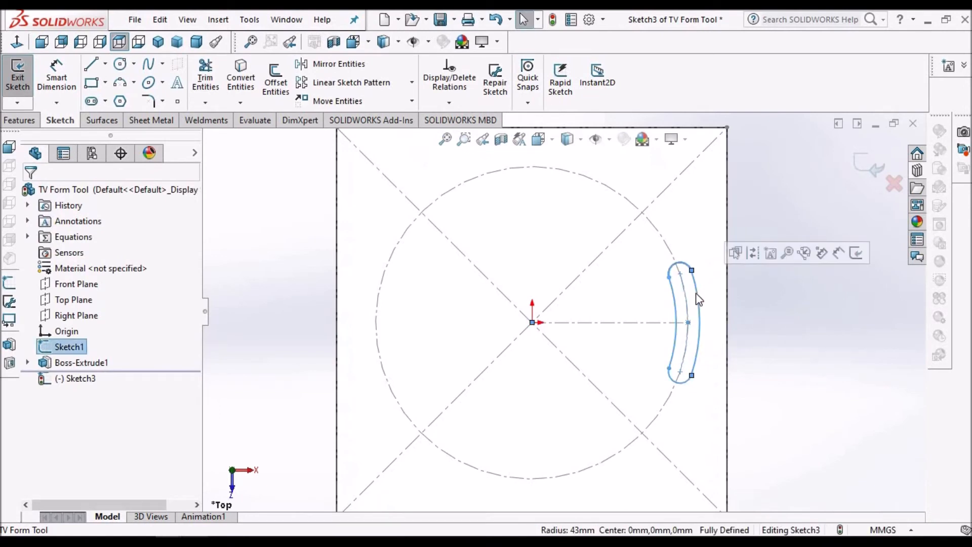
click(241, 81)
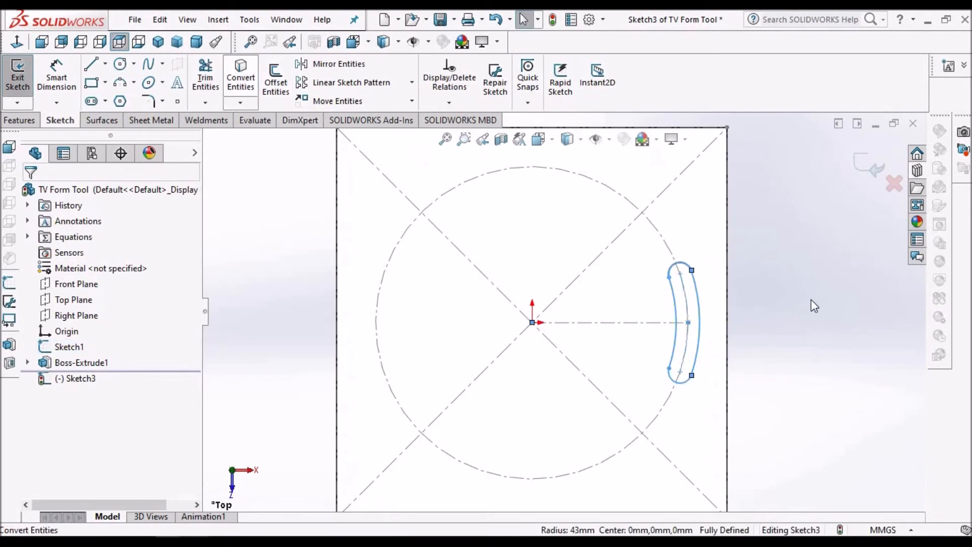
click(677, 306)
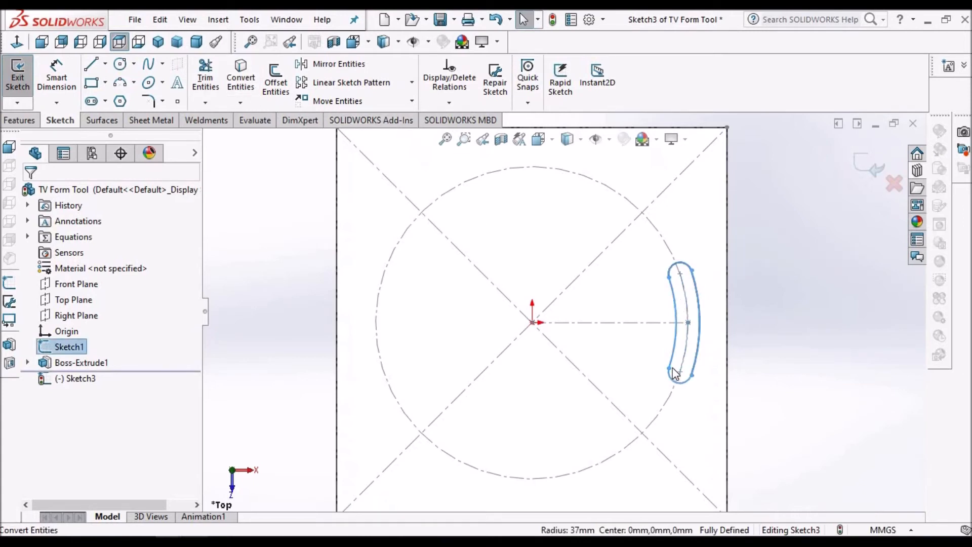
click(683, 383)
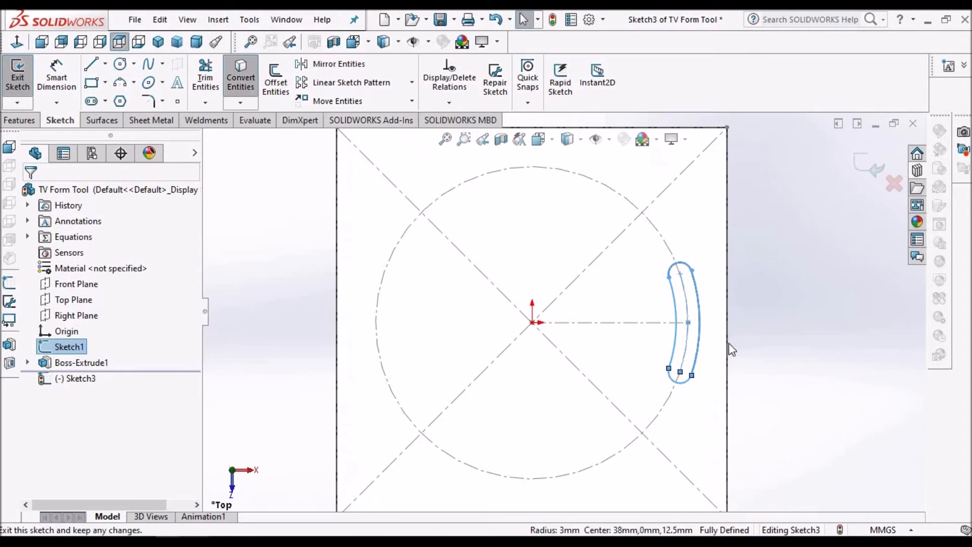
click(749, 344)
click(698, 296)
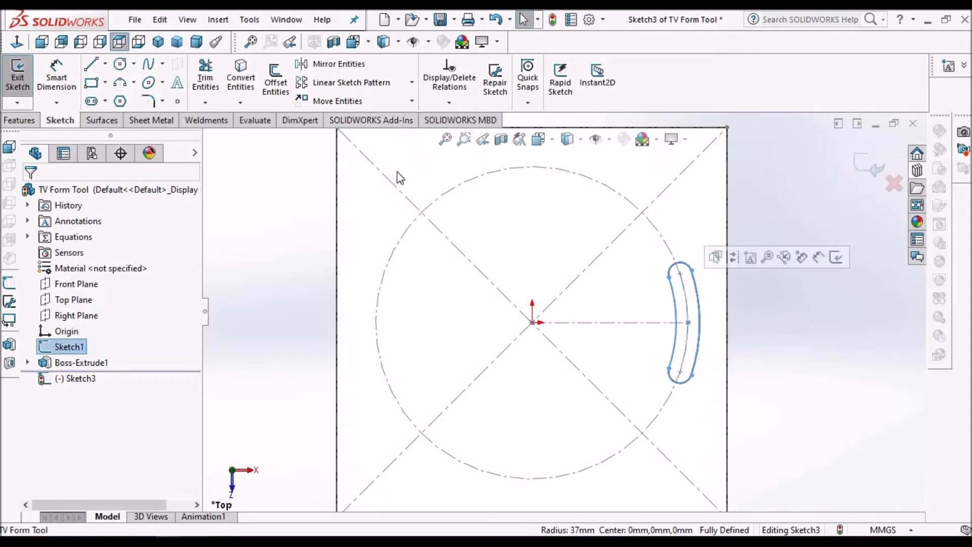
click(240, 81)
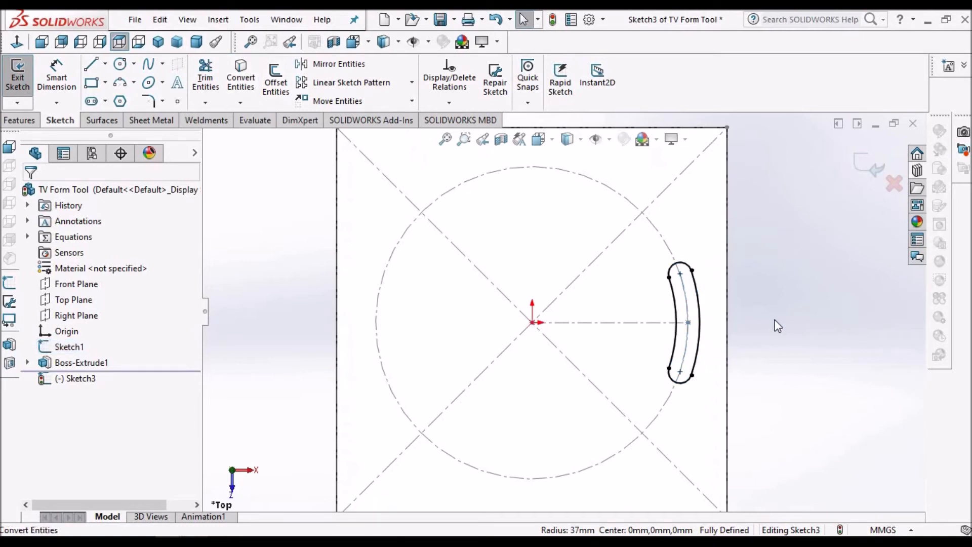
Step: Extrude the slot profile upward as a Blind boss 3 mm high with a 30-degree inward draft
scroll(688, 336, up, 4)
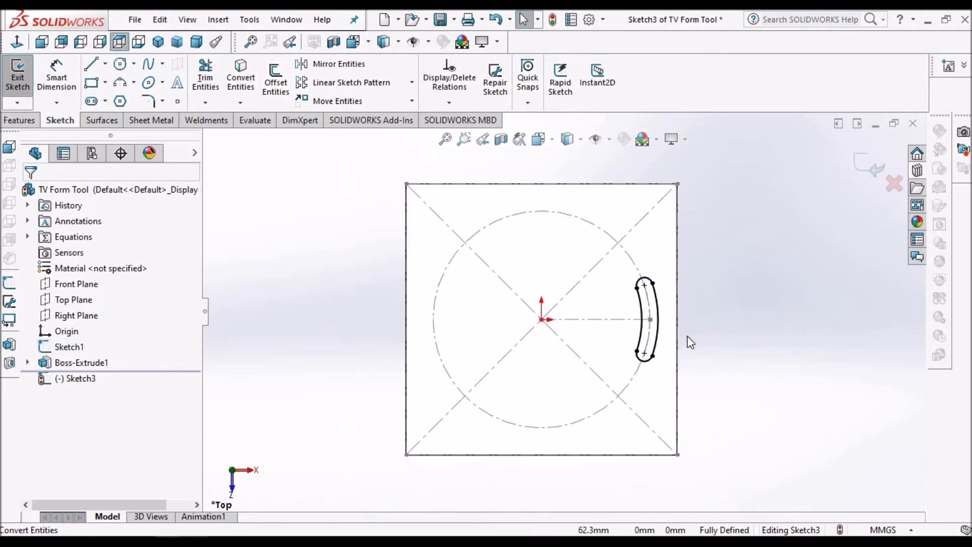
click(23, 115)
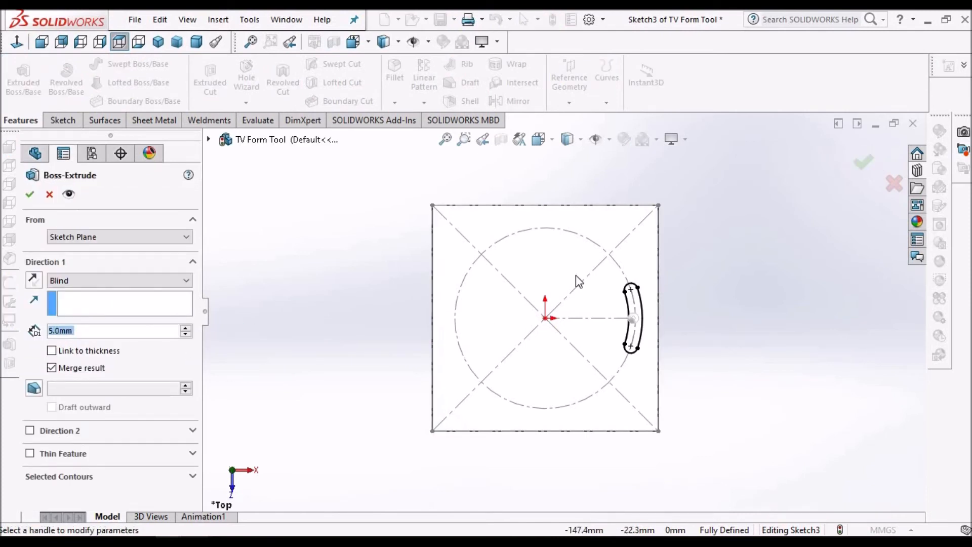
click(197, 42)
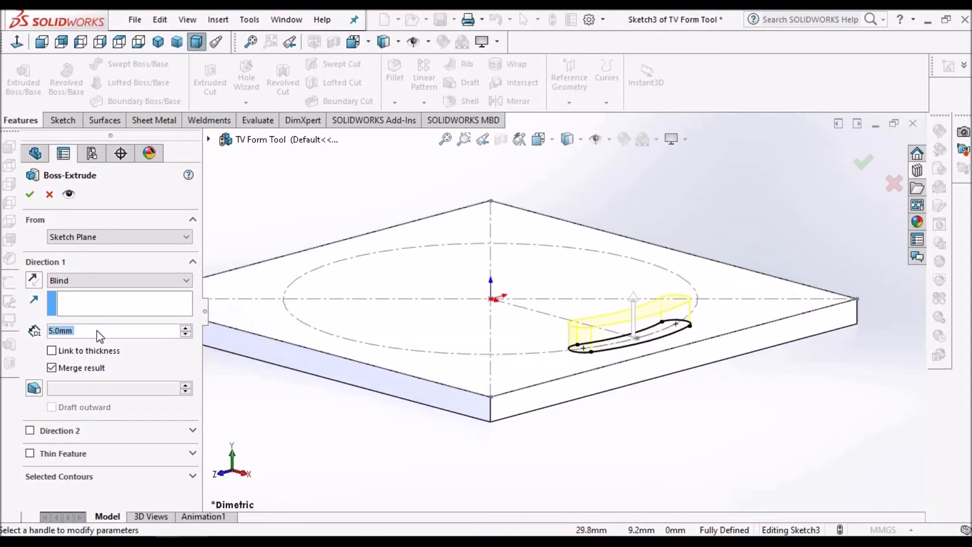
text(3)
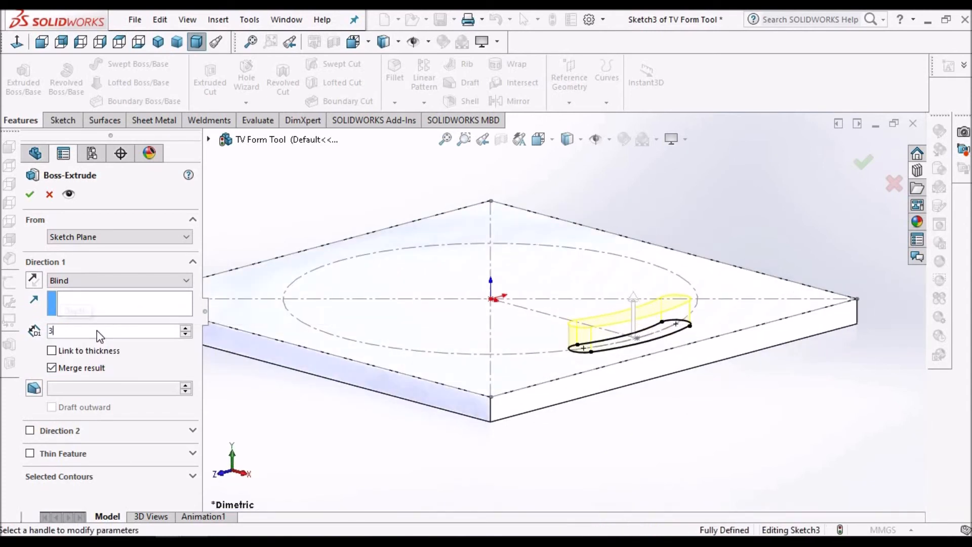
key(Return)
click(34, 388)
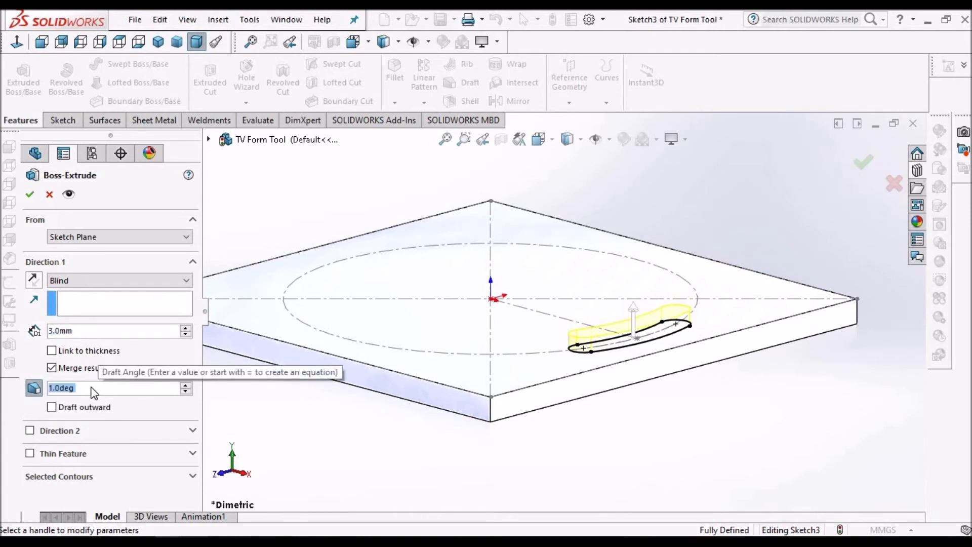
text(30)
key(Return)
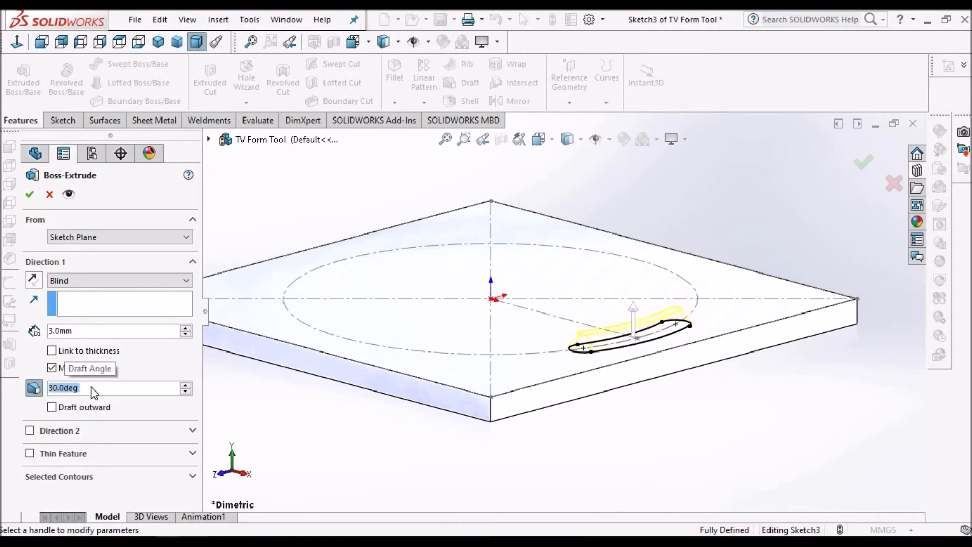
click(29, 195)
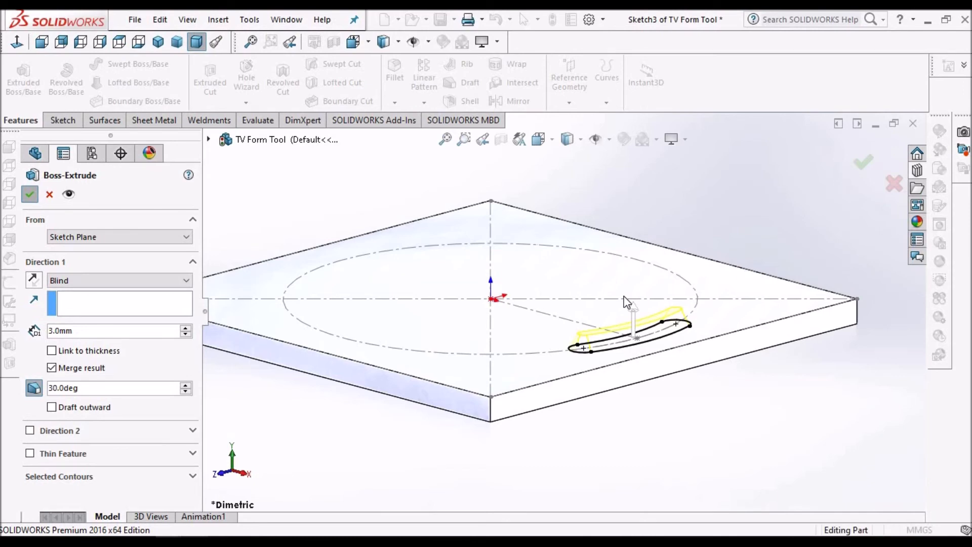
key(Return)
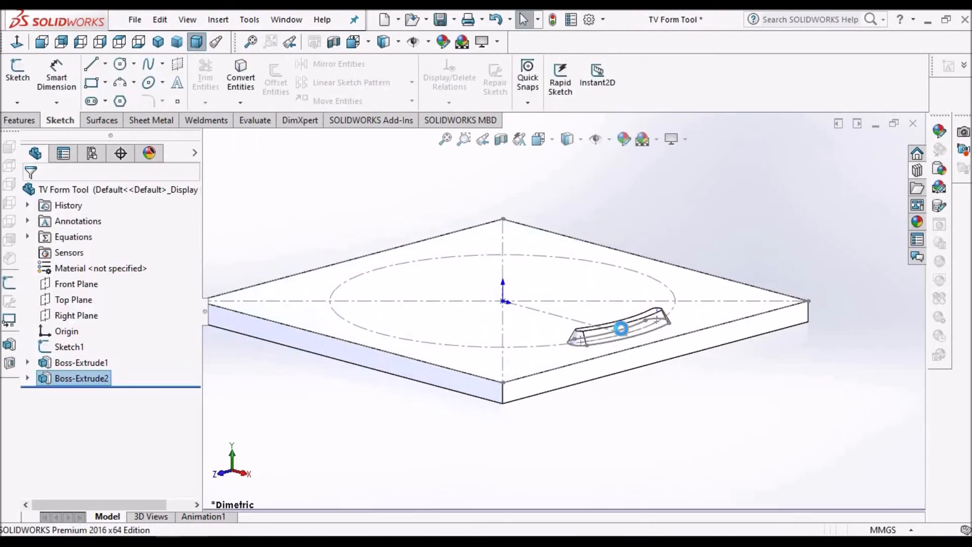
Step: Fillet the edges of the curved rib's top face with a 1 mm radius
middle_drag(620, 329, 615, 381)
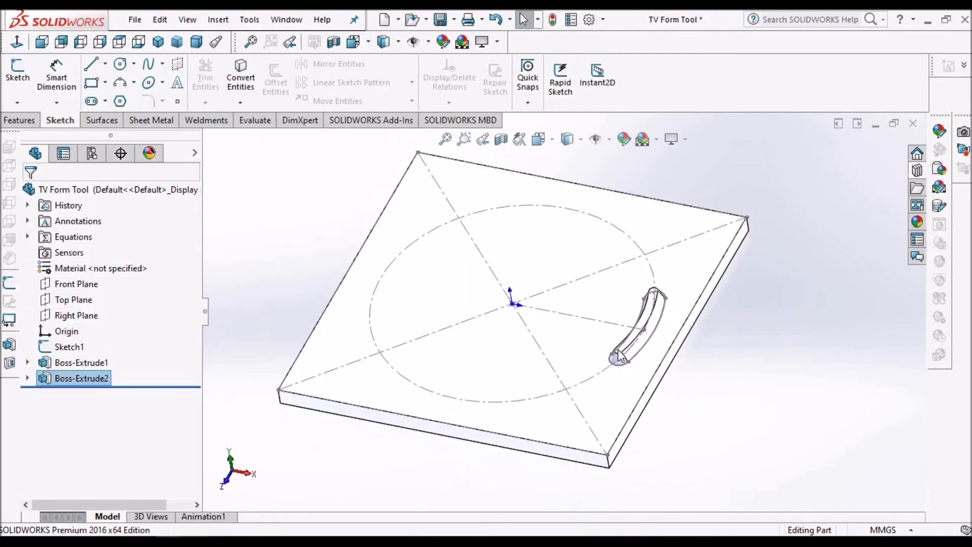
scroll(633, 365, down, 5)
click(615, 329)
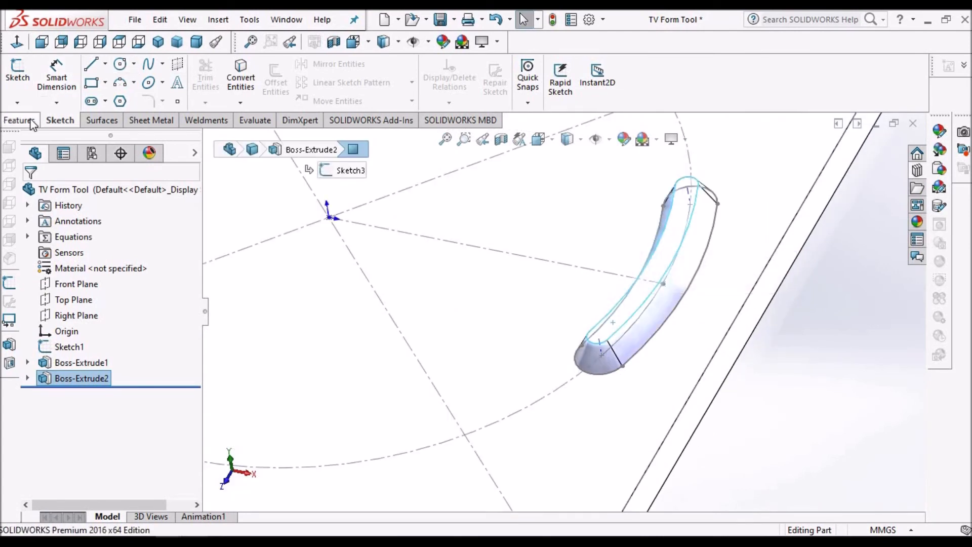
scroll(238, 88, up, 1)
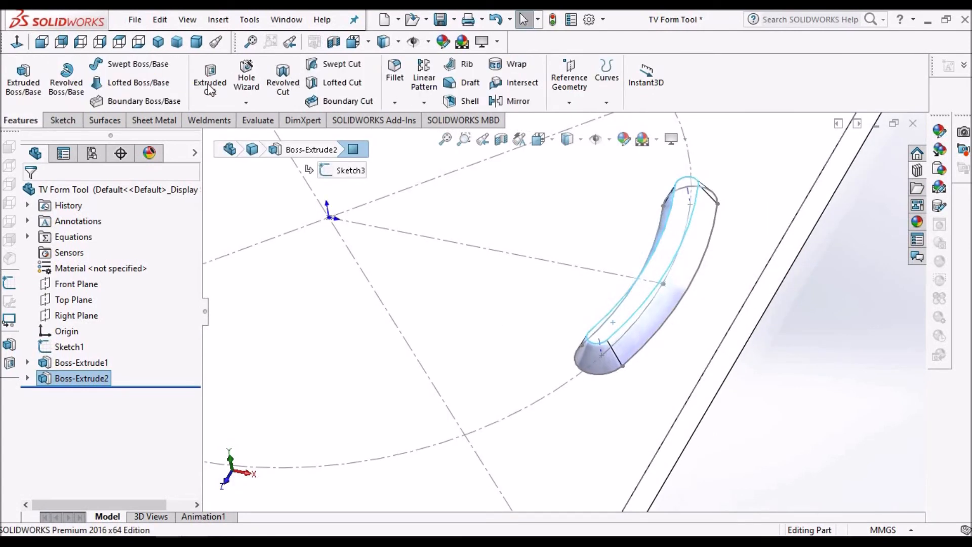
click(396, 70)
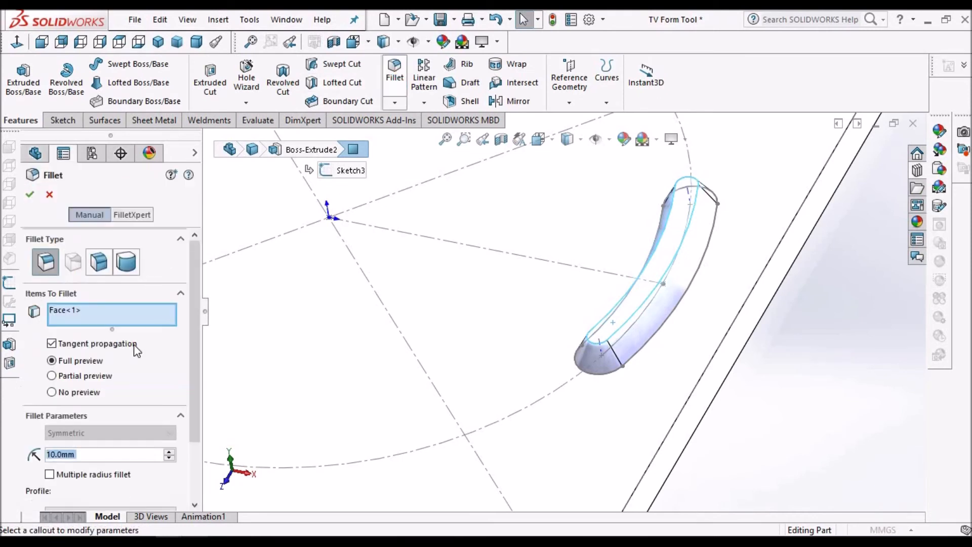
click(90, 454)
text(1)
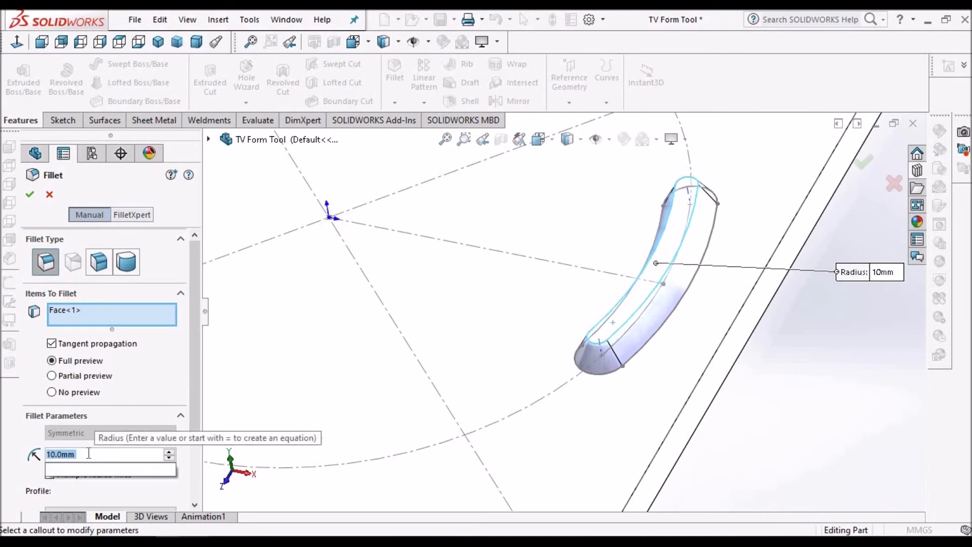
key(Return)
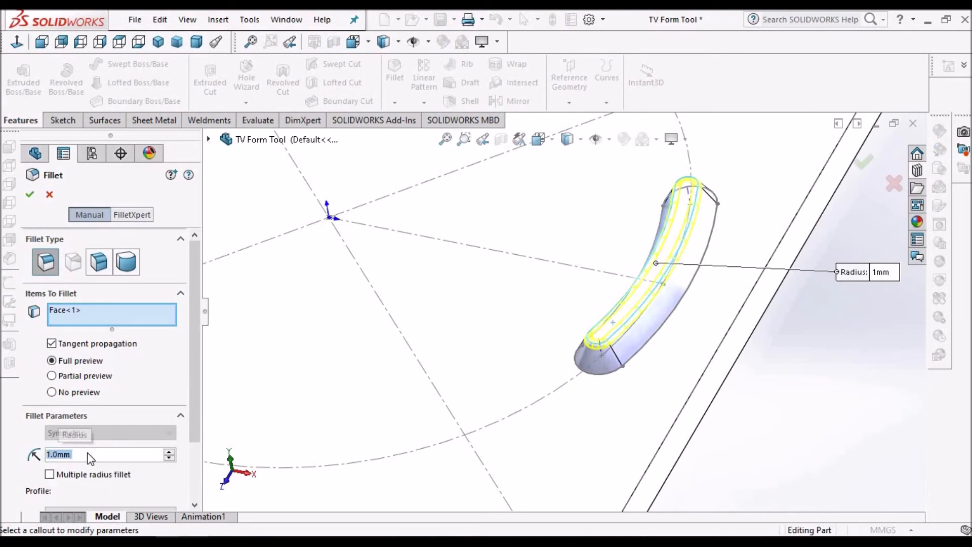
click(29, 197)
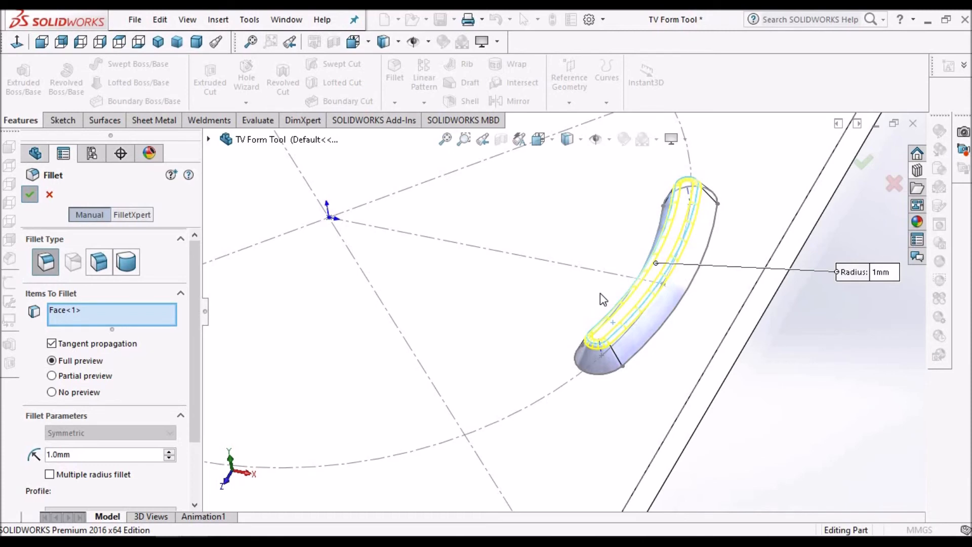
key(Return)
Step: Hide the layout sketch and the origin in the graphics area
scroll(599, 292, up, 1)
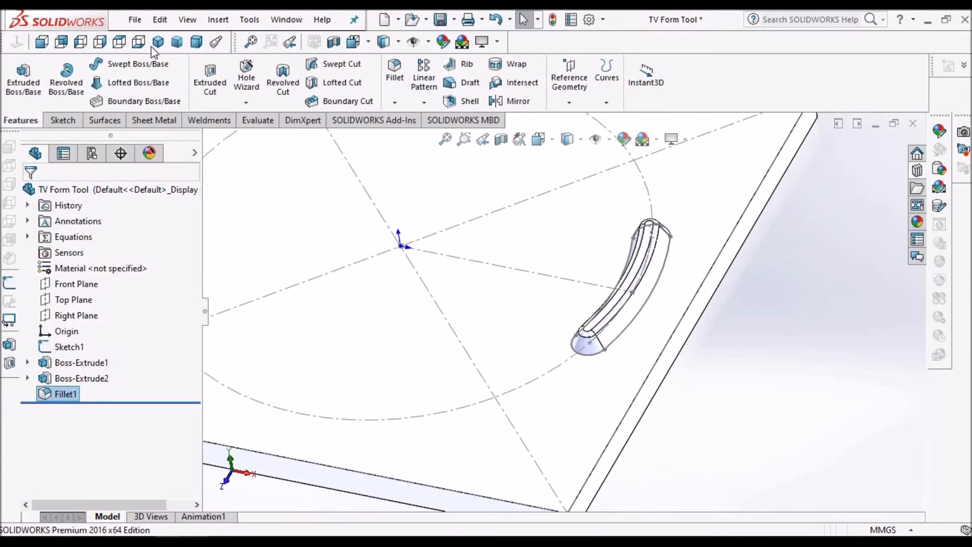
click(188, 20)
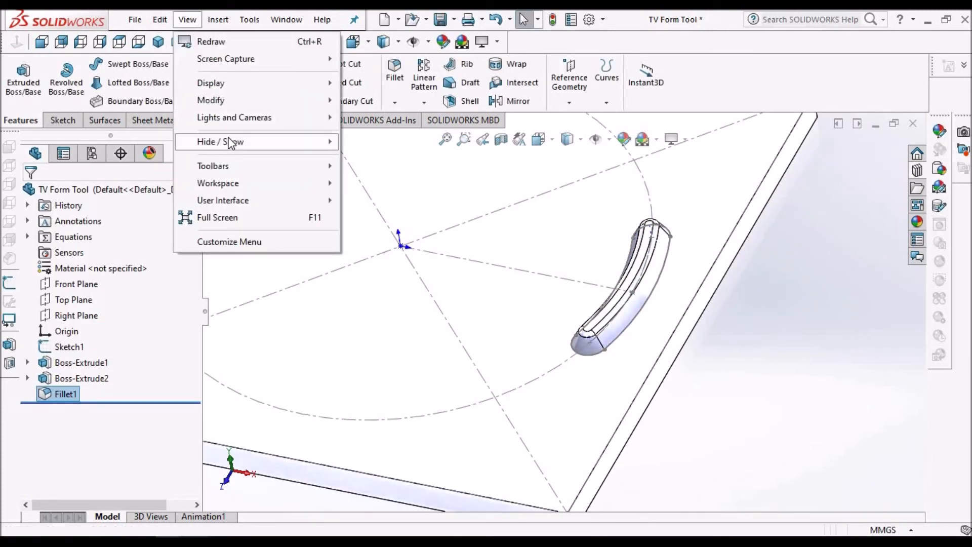
mouse_move(228, 141)
middle_drag(554, 155, 336, 340)
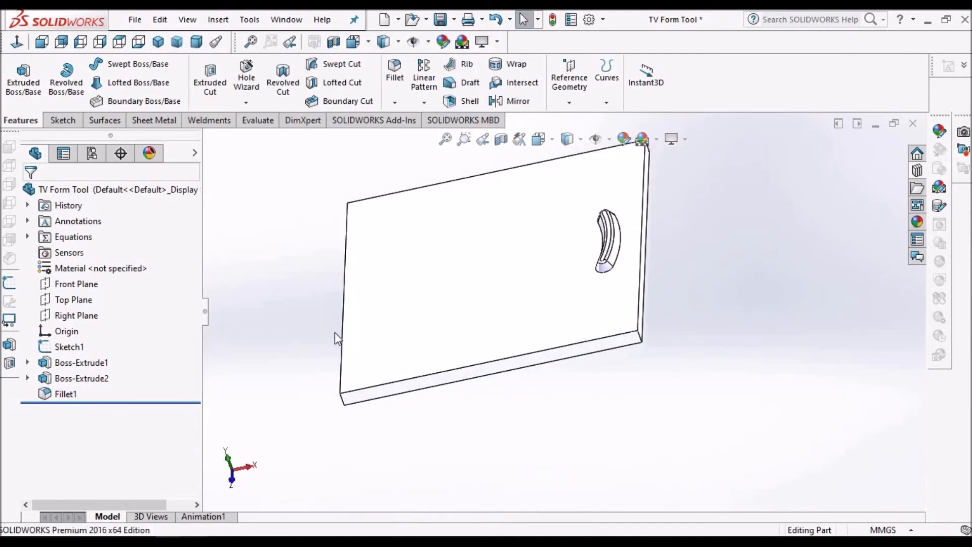
Step: Create a reference axis at the intersection of the Front Plane and the Right Plane
click(82, 285)
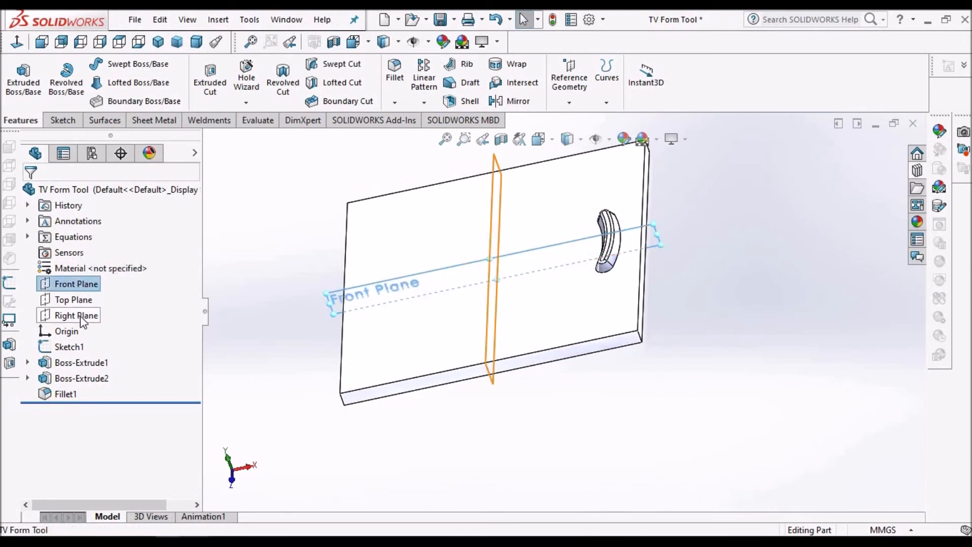
ctrl+click(83, 316)
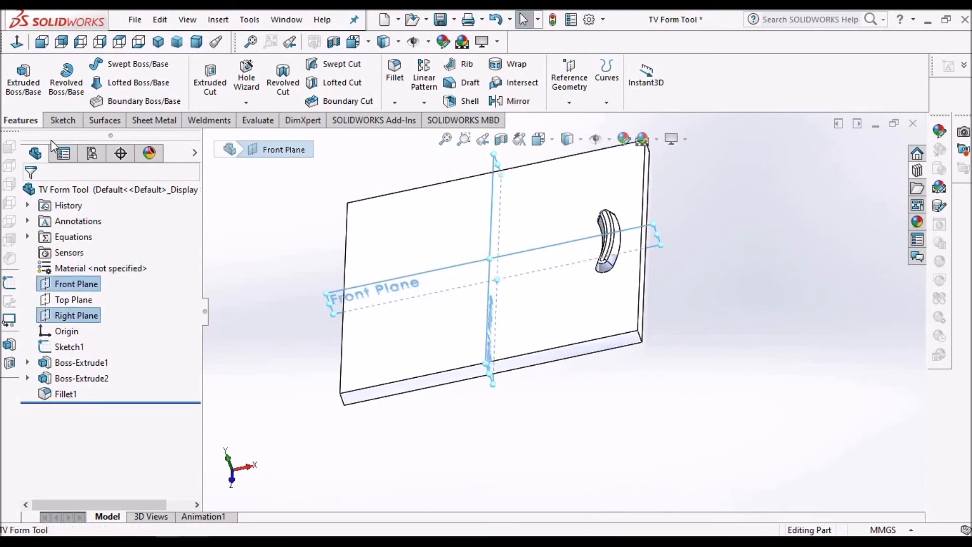
click(569, 103)
click(581, 135)
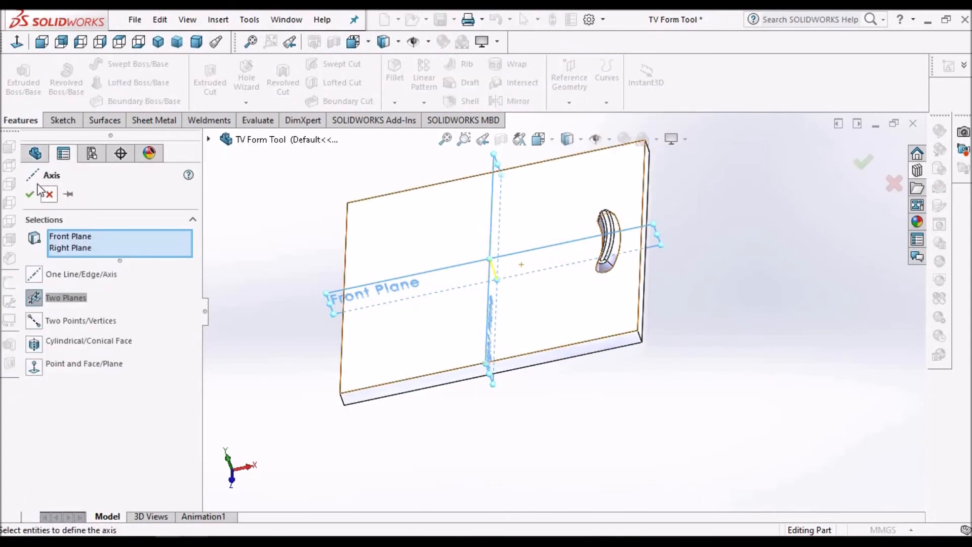
click(29, 195)
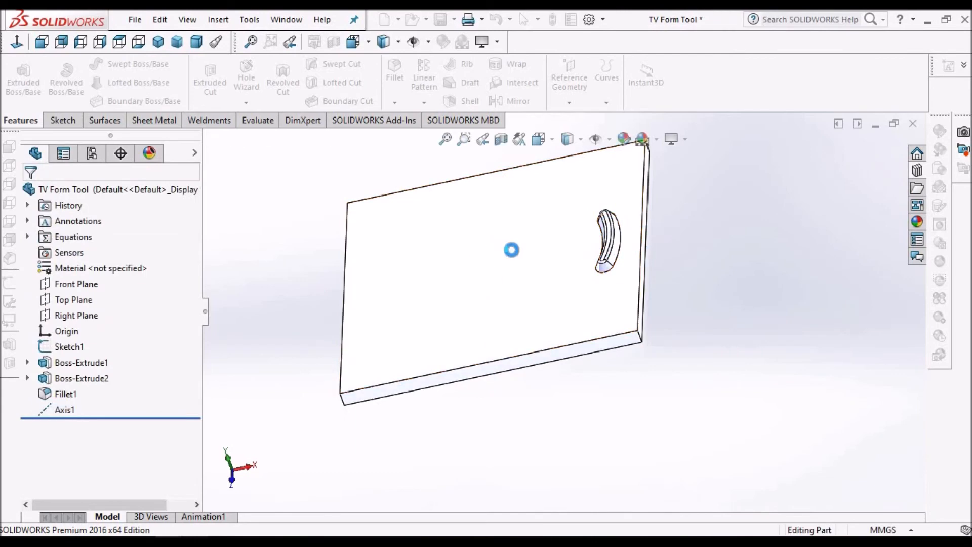
Step: Turn off Hide All Types to show the axis, origin and layout sketch in the graphics area
scroll(576, 272, up, 3)
scroll(577, 272, down, 3)
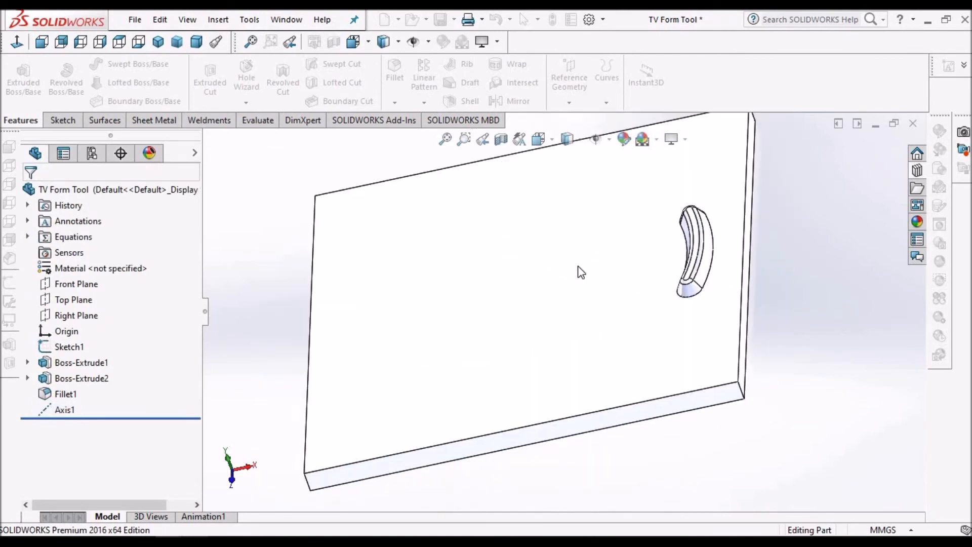
click(187, 19)
mouse_move(228, 141)
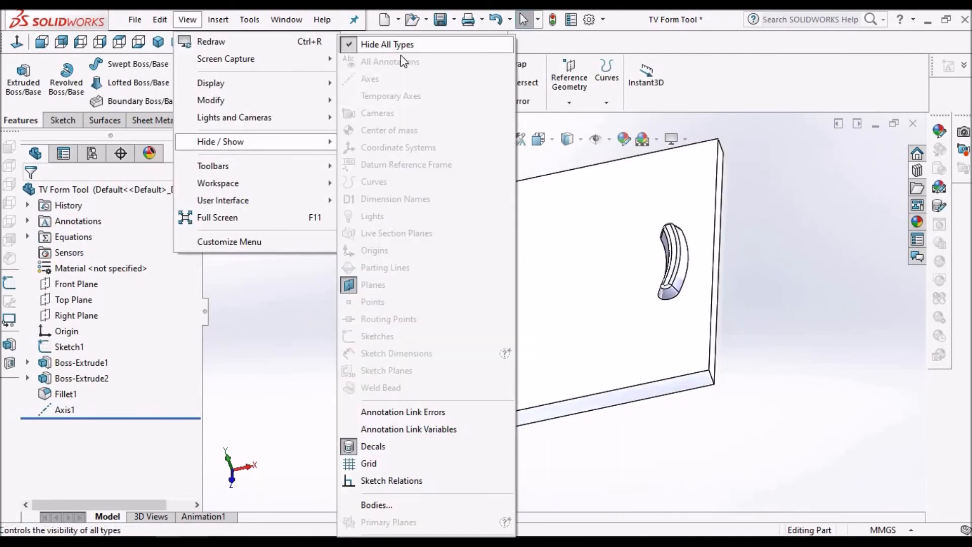
click(397, 41)
scroll(551, 298, down, 3)
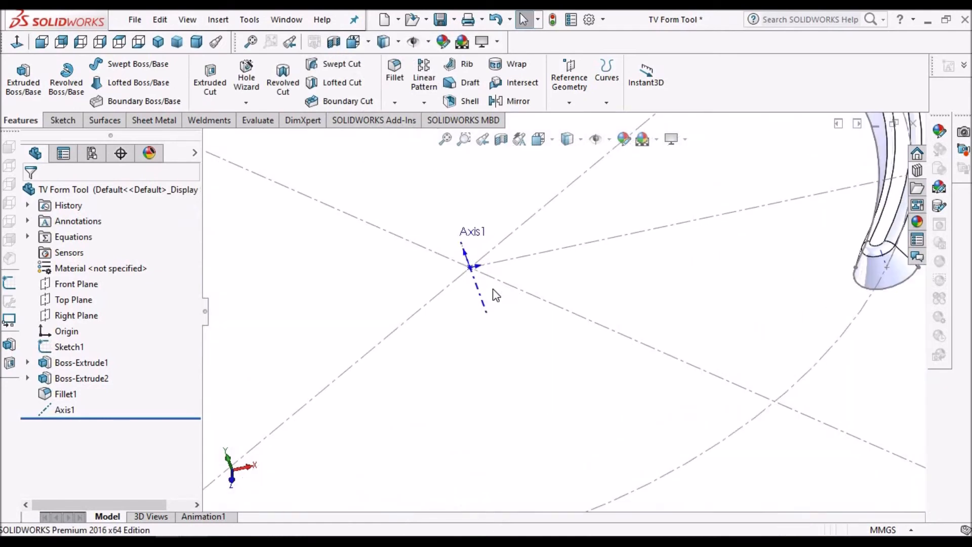
scroll(492, 291, up, 2)
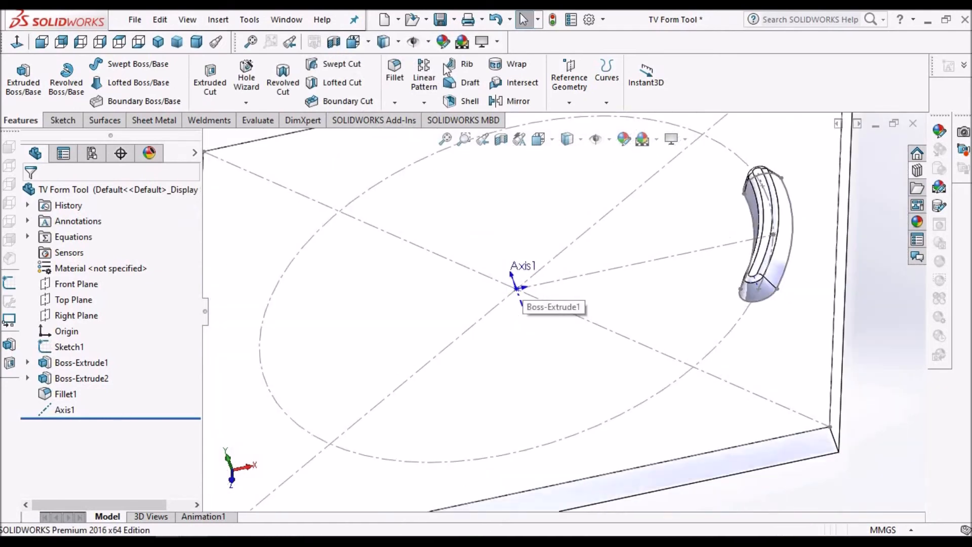
Step: Circular-pattern the curved rib boss and its fillet about the central axis, with 4 equally spaced instances over 360 degrees
click(430, 104)
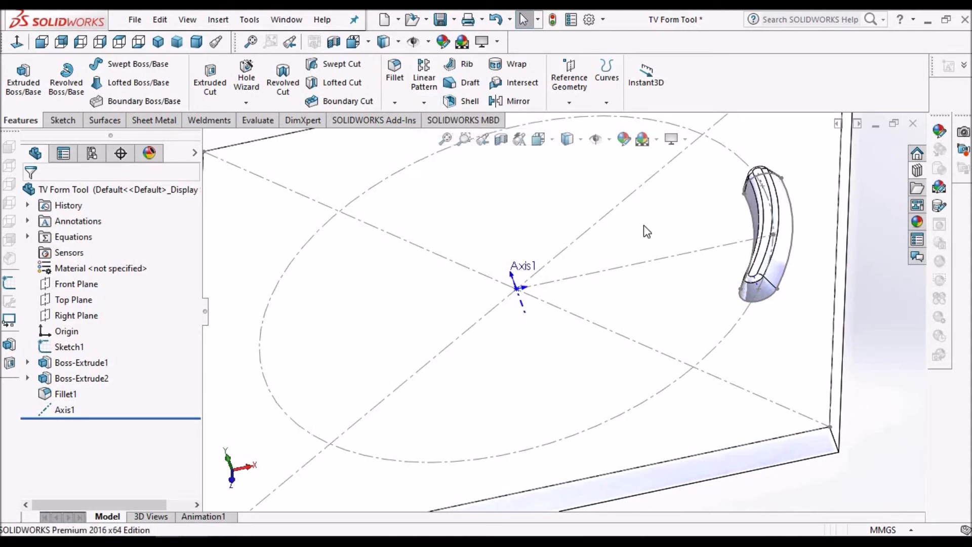
key(f)
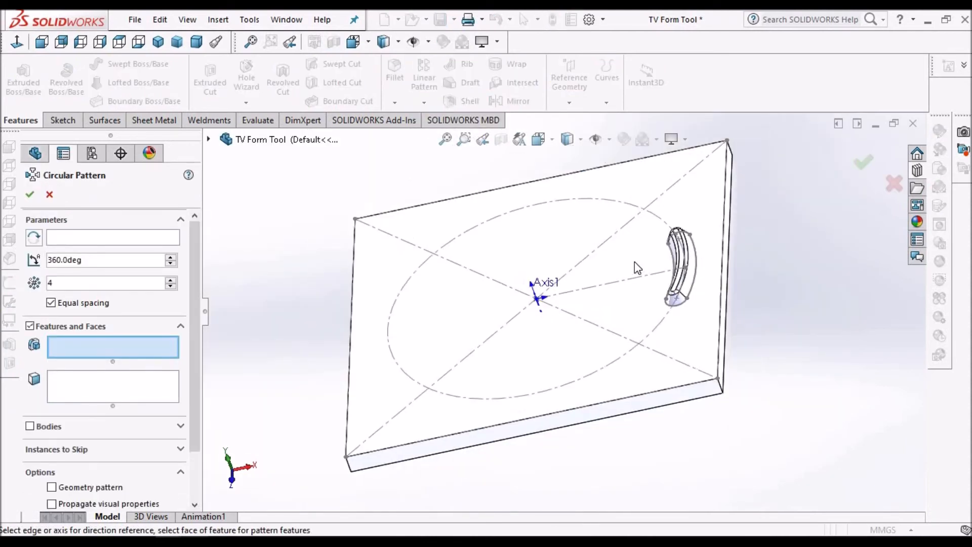
click(209, 140)
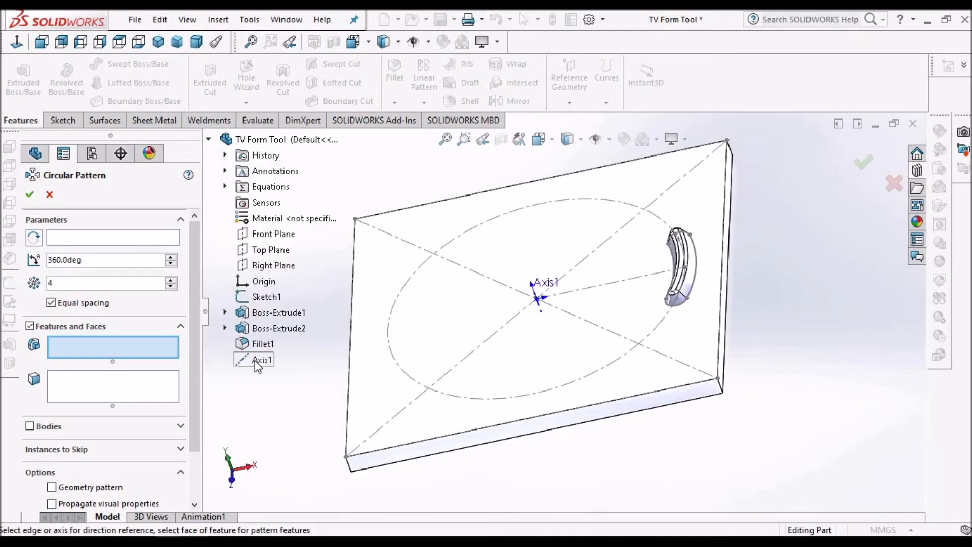
click(126, 237)
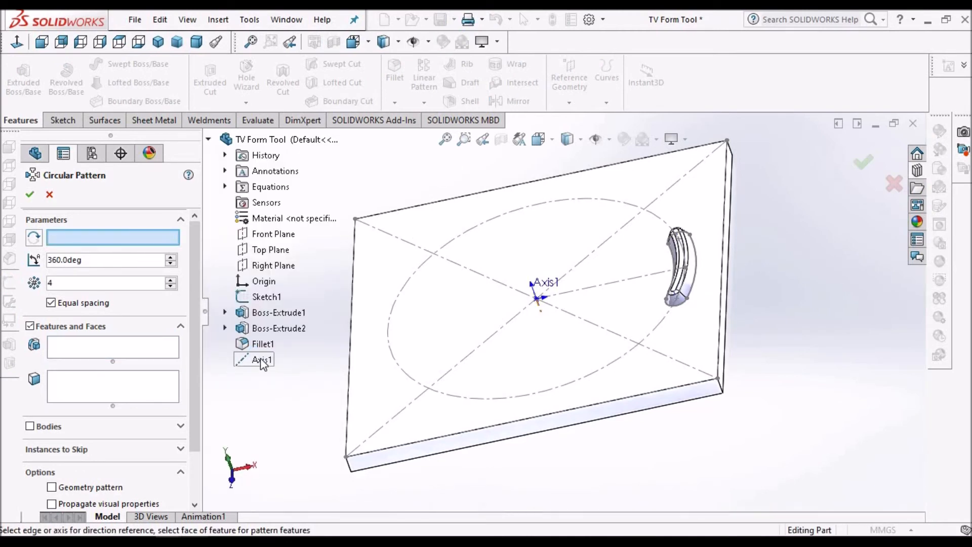
click(263, 360)
click(105, 341)
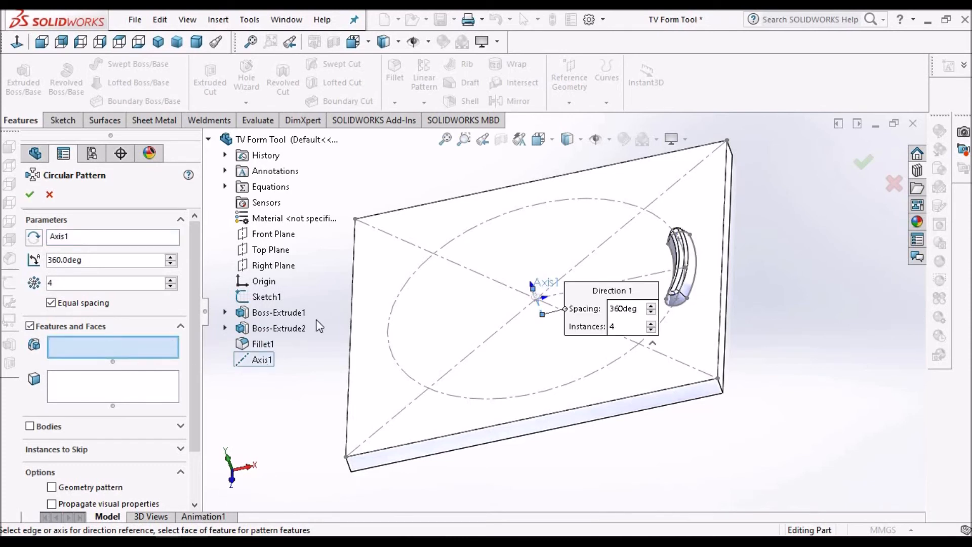
click(273, 330)
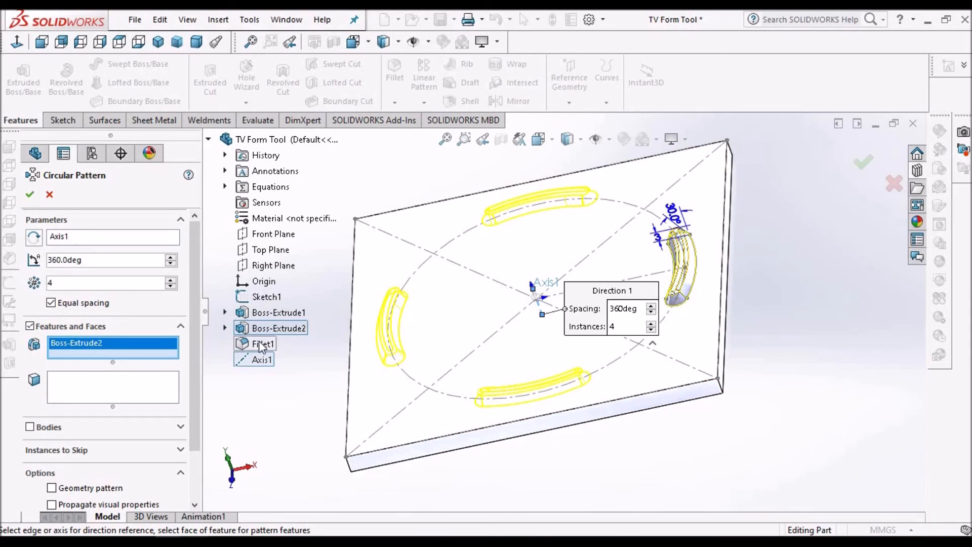
click(262, 345)
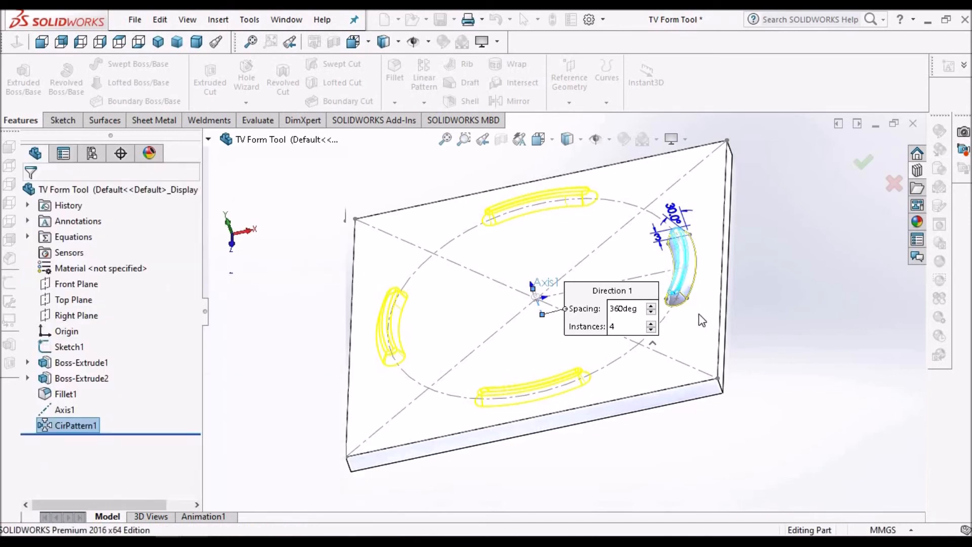
Step: Hide all reference item types, including the axis, origin and layout sketch
middle_drag(561, 321, 558, 334)
scroll(558, 333, up, 2)
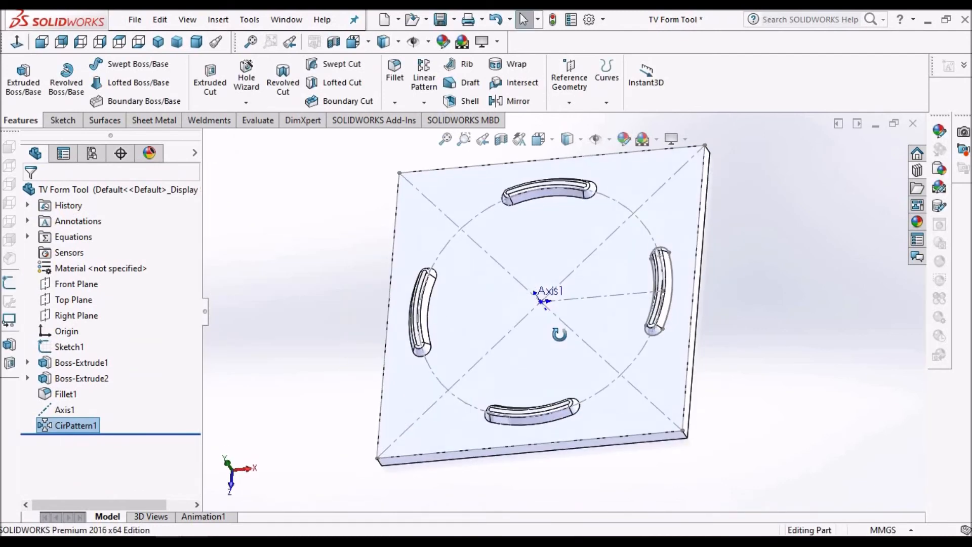
click(188, 21)
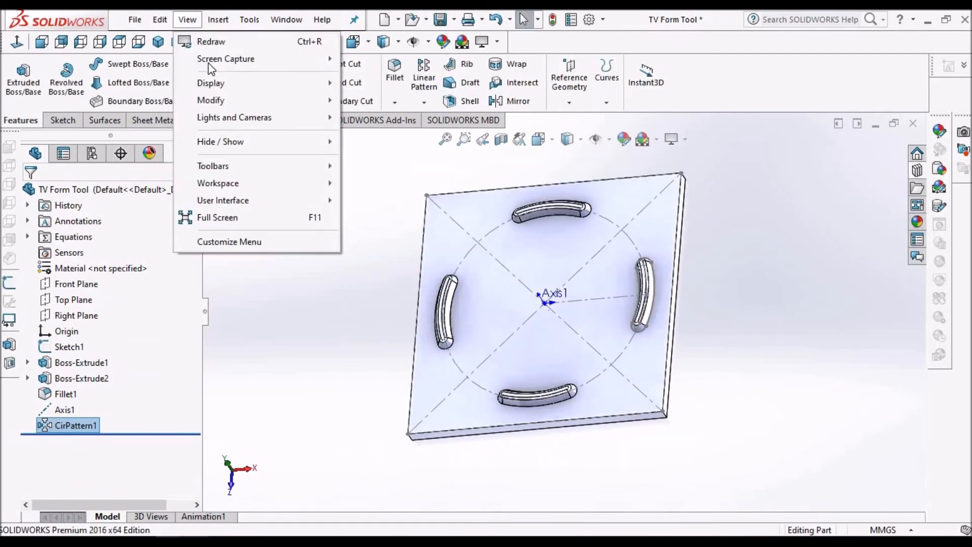
mouse_move(239, 143)
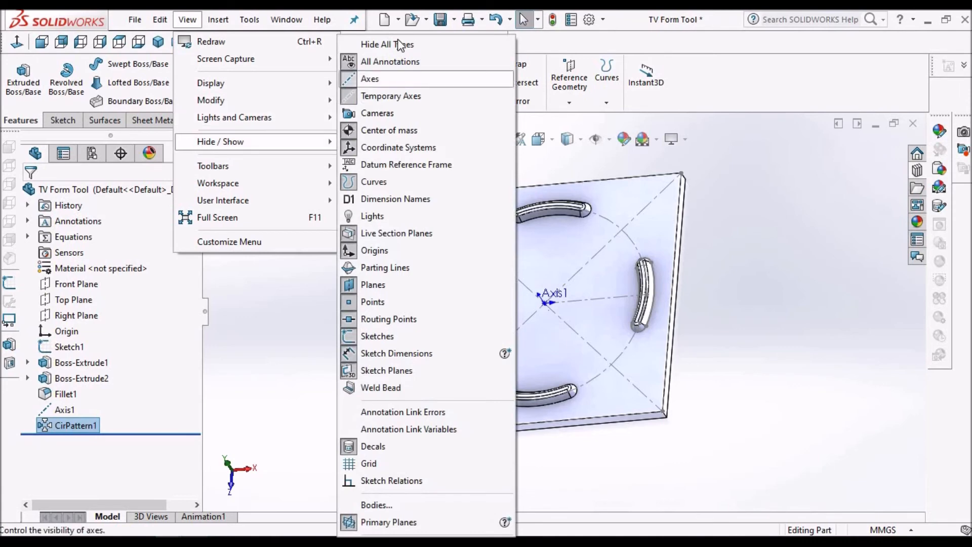
click(396, 42)
Step: Define the part as a forming tool with the plate's large ribbed-side flat face as the stopping face and no faces to remove
mouse_move(593, 330)
middle_down()
mouse_move(592, 321)
mouse_move(630, 336)
mouse_move(601, 299)
mouse_move(596, 312)
middle_up()
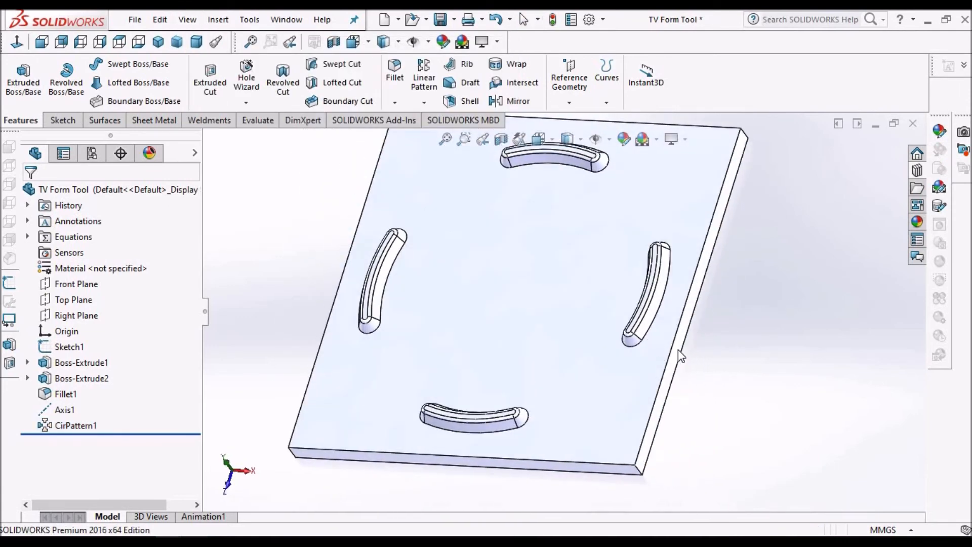
scroll(679, 349, up, 3)
click(552, 299)
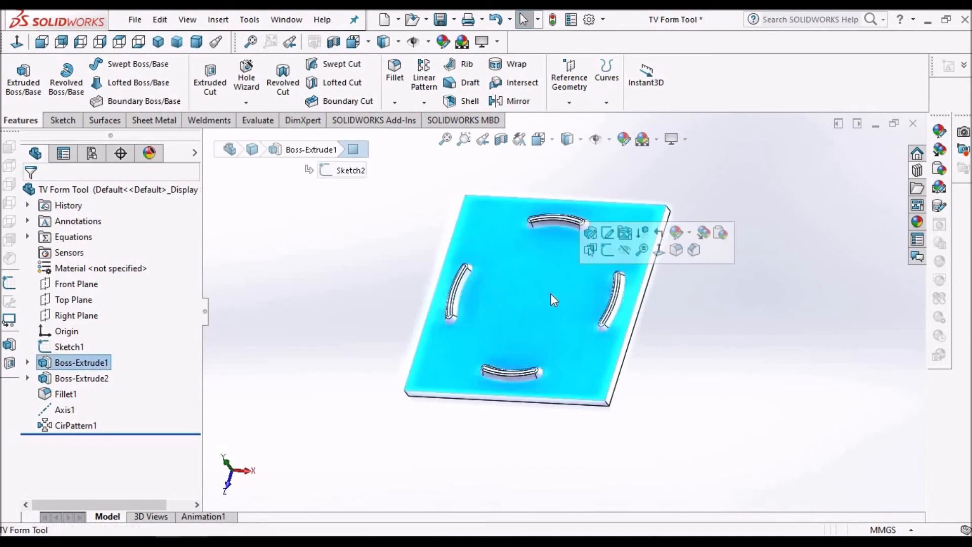
click(155, 120)
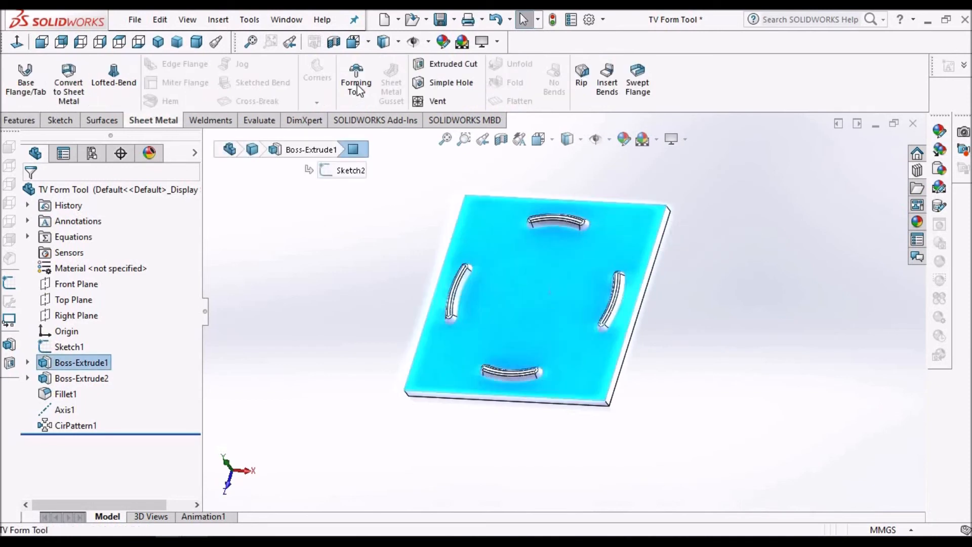
click(357, 84)
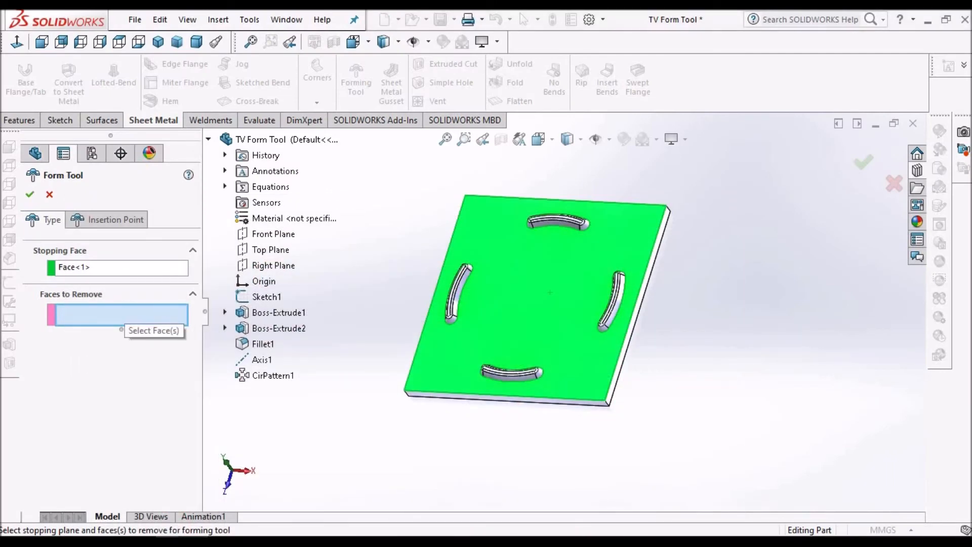
click(29, 194)
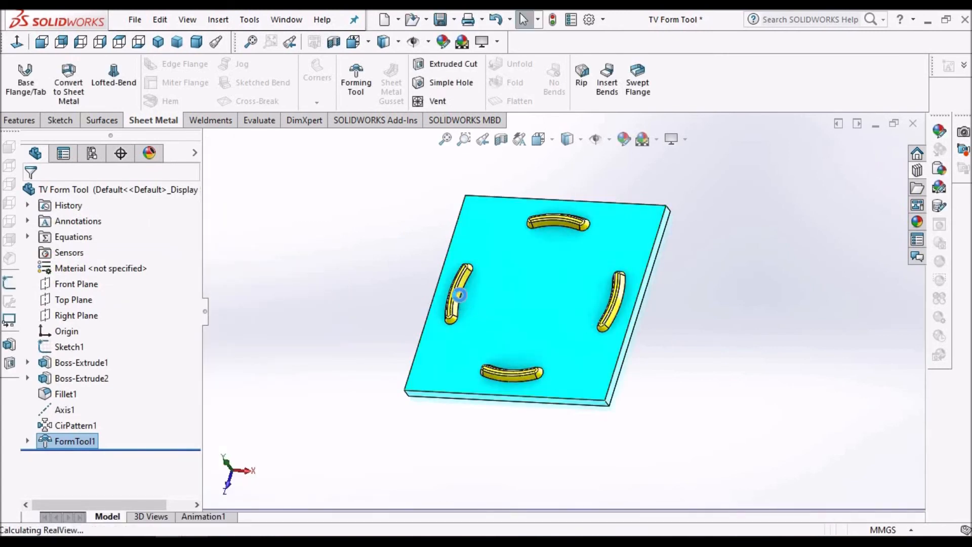
Step: Save the form tool part and check the files in the Design Library's Example forming tools folder
middle_drag(489, 282, 491, 313)
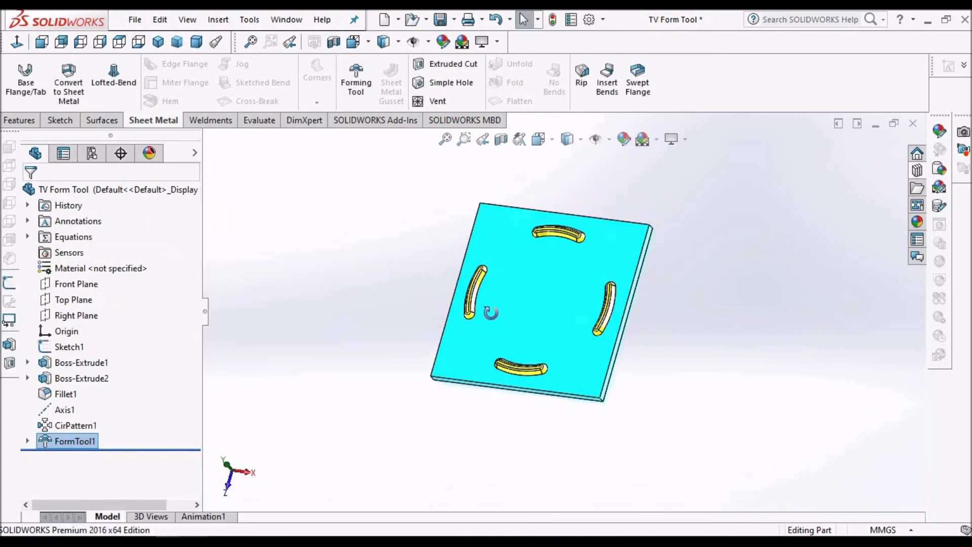
click(440, 20)
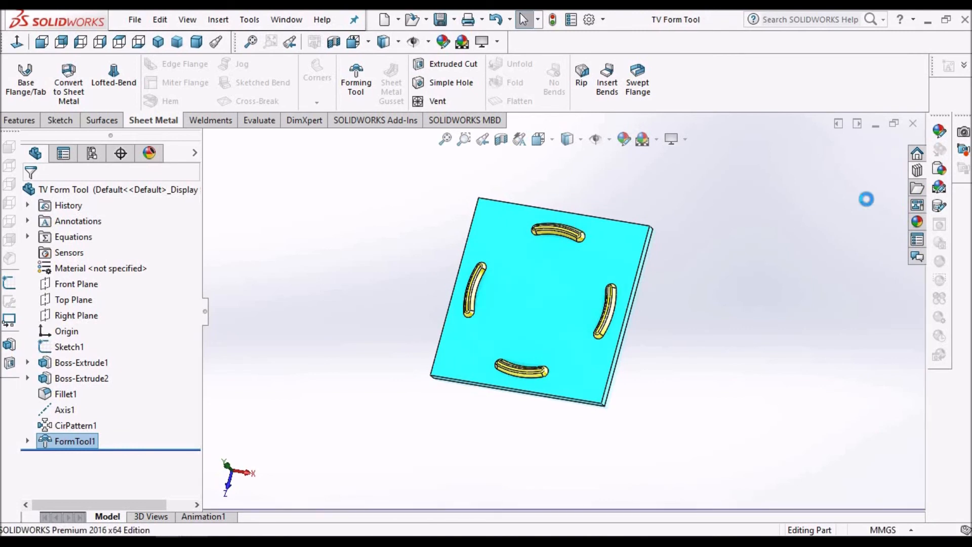
click(917, 171)
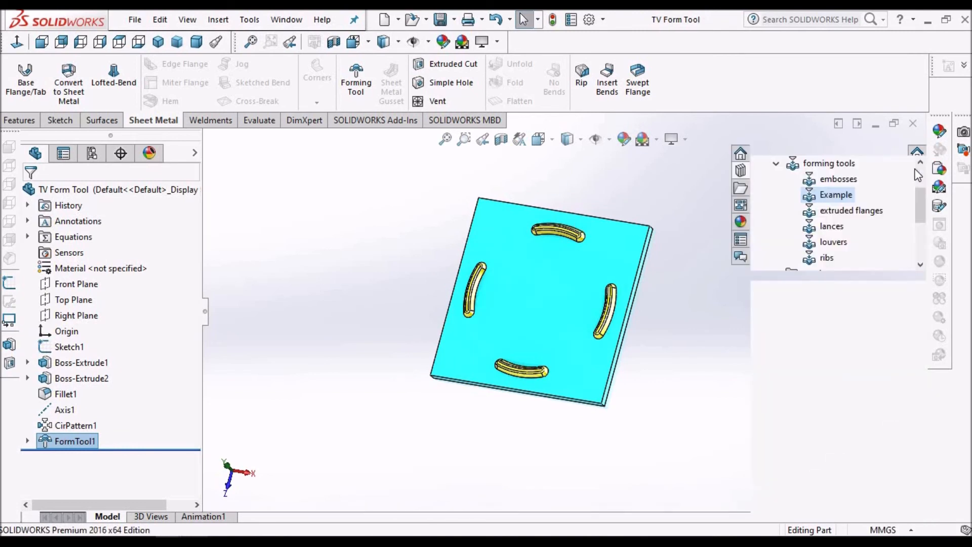
right_click(834, 196)
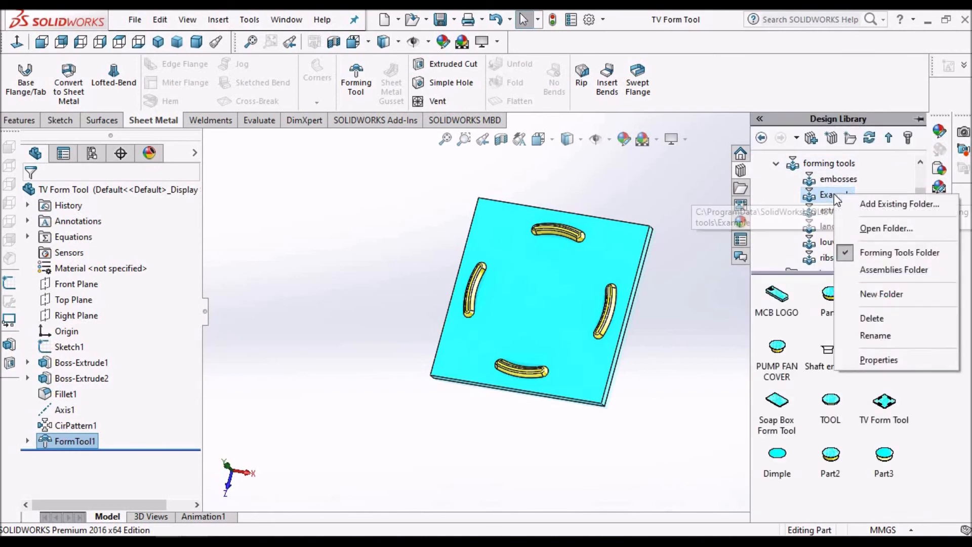
click(887, 228)
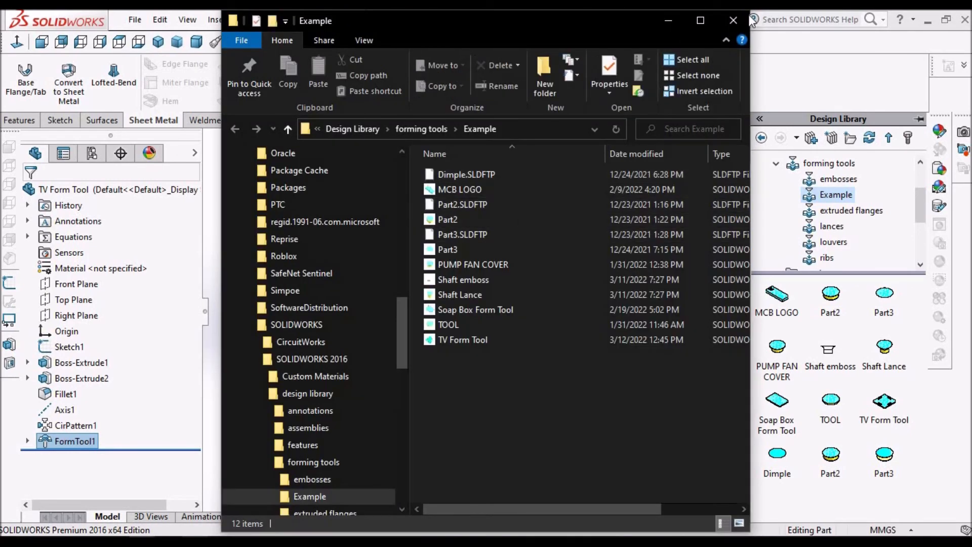
click(733, 20)
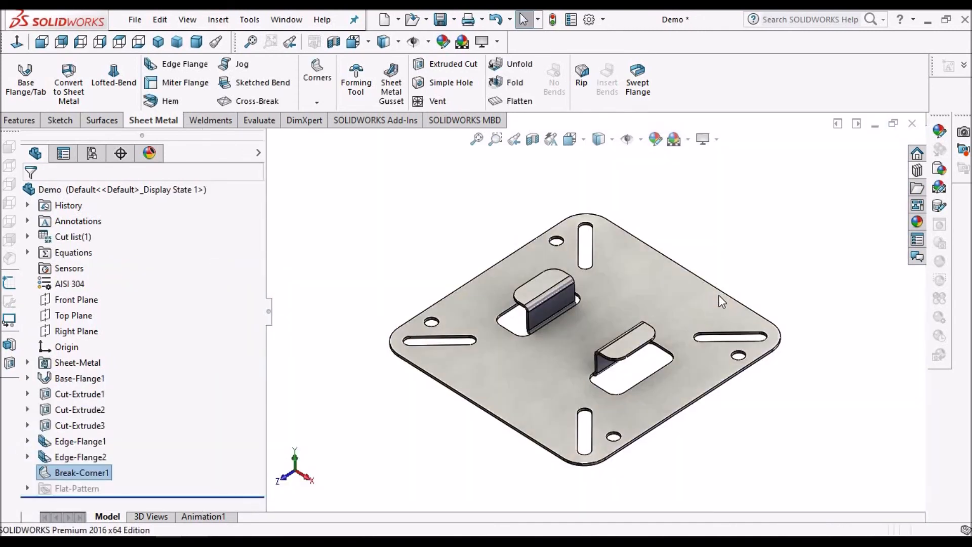
Step: Place the TV Form Tool from the Design Library's Example forming tools folder on the plate's flat face opposite the flanges
middle_drag(661, 321, 573, 281)
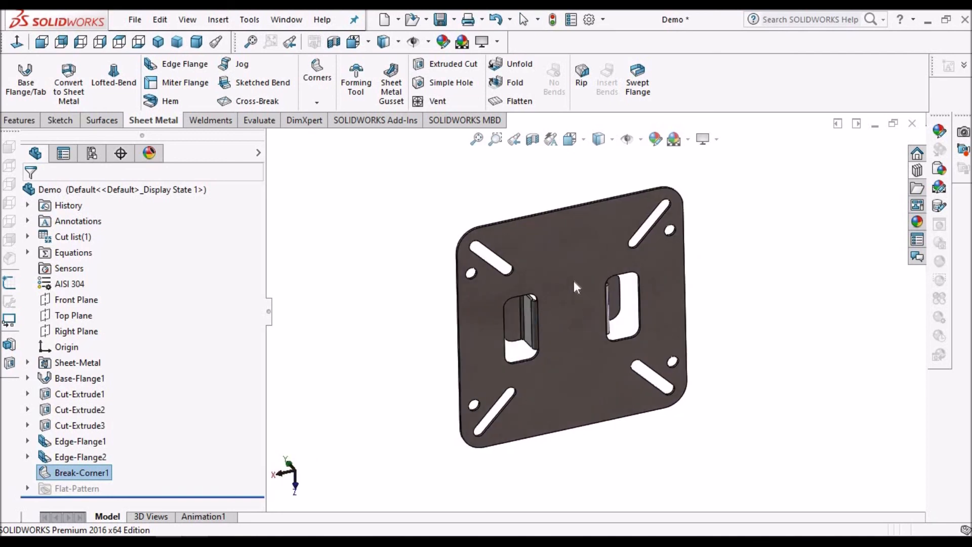
click(569, 266)
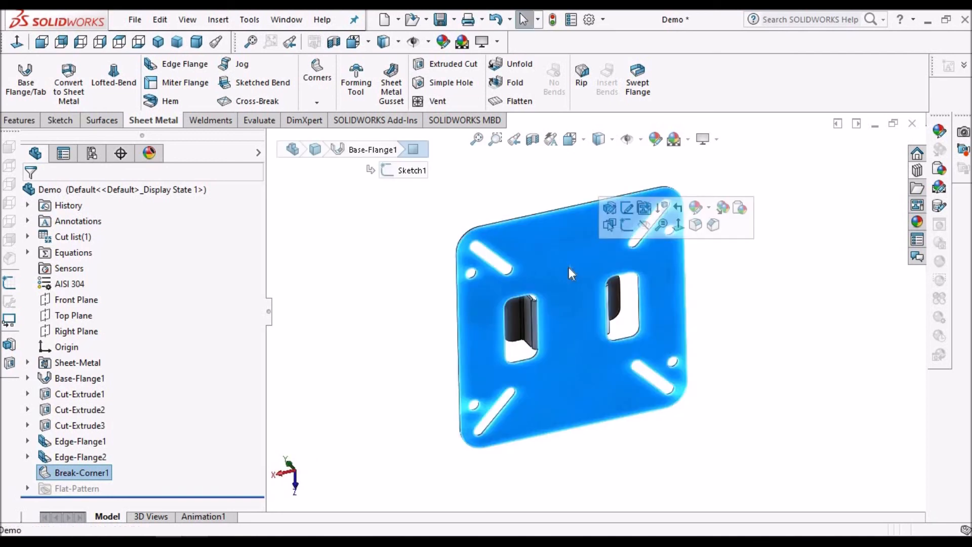
click(917, 171)
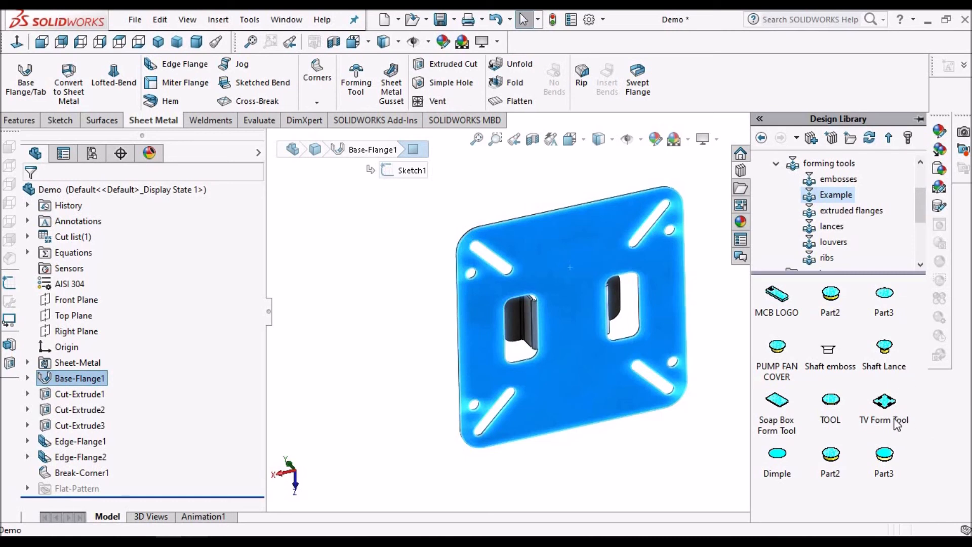
drag(896, 424, 794, 316)
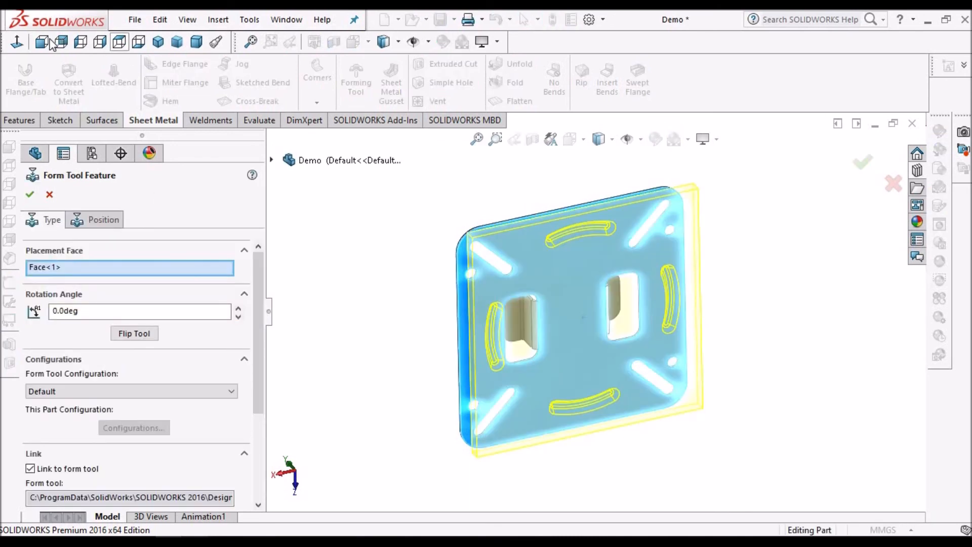
click(14, 44)
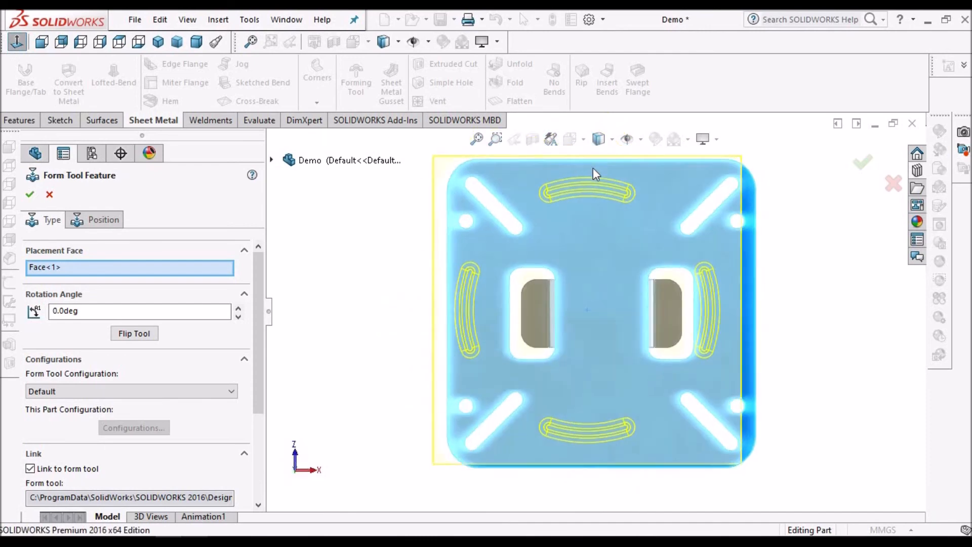
Step: Position the form tool's centre point horizontally with a 50 mm dimension from the plate's vertical side edge
click(104, 219)
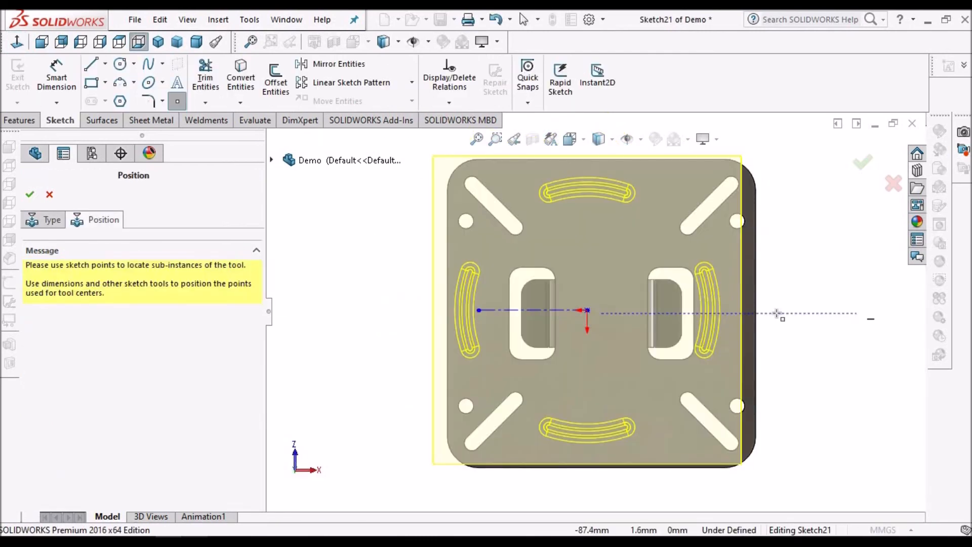
click(57, 79)
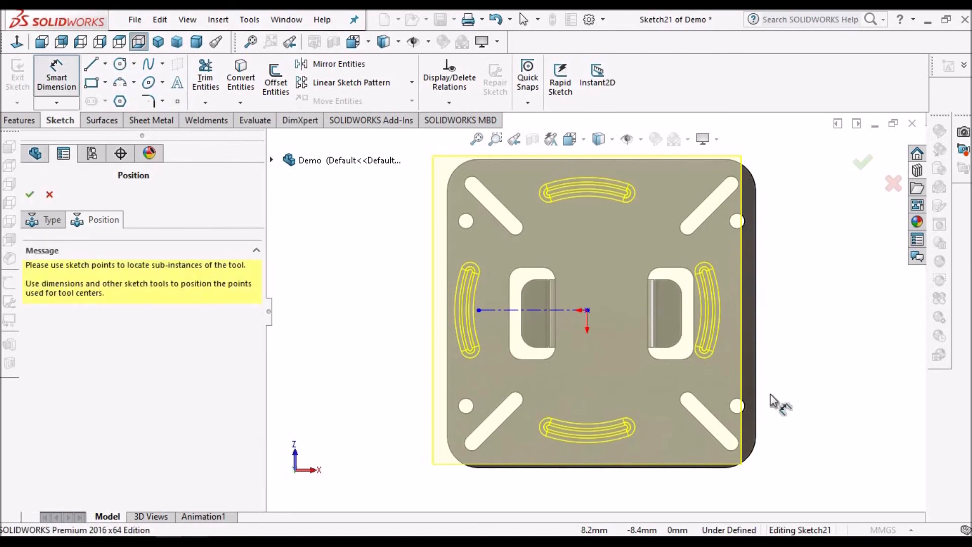
scroll(758, 361, down, 3)
click(749, 330)
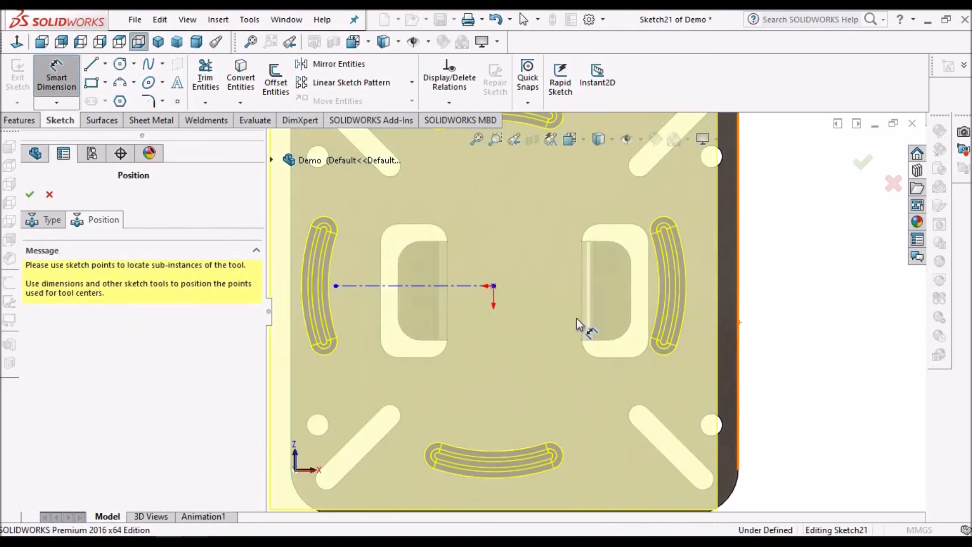
click(494, 287)
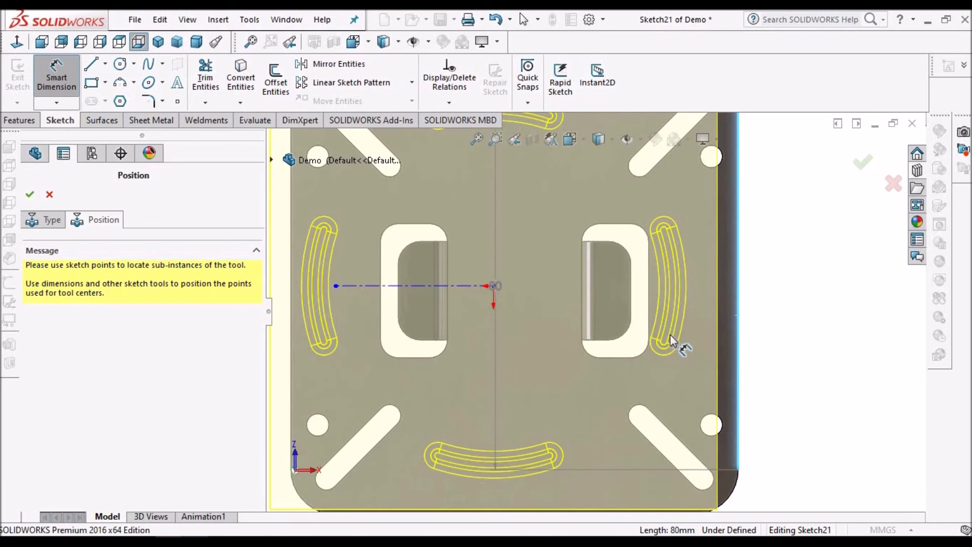
scroll(670, 334, up, 3)
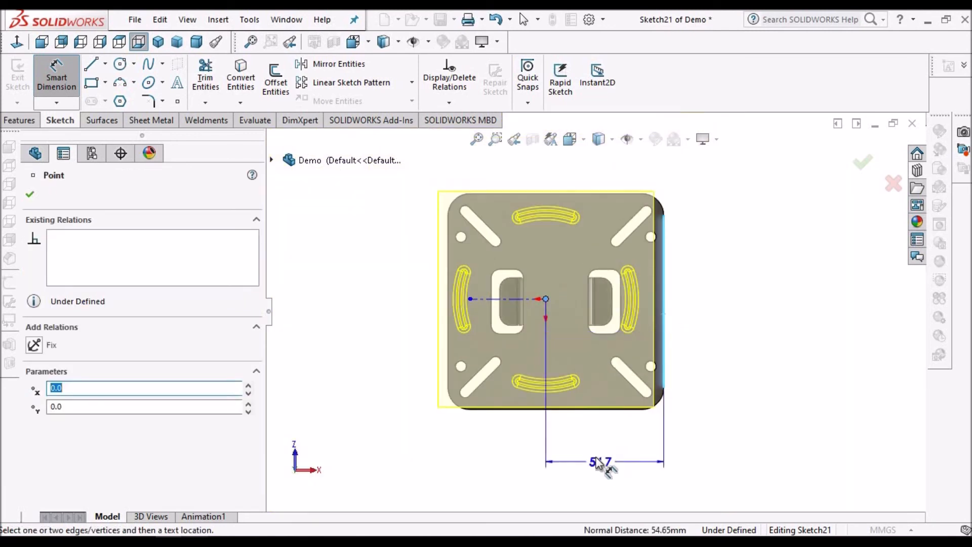
click(596, 461)
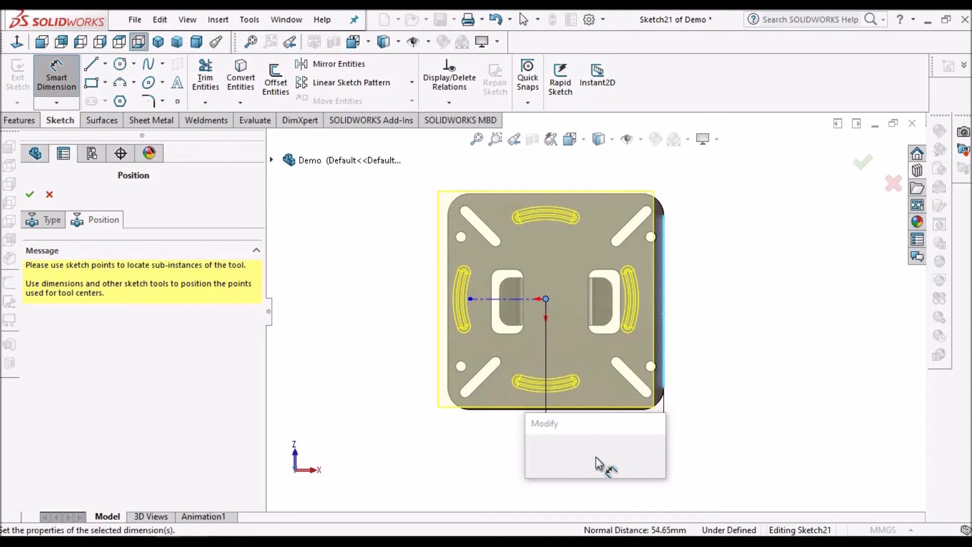
text(50)
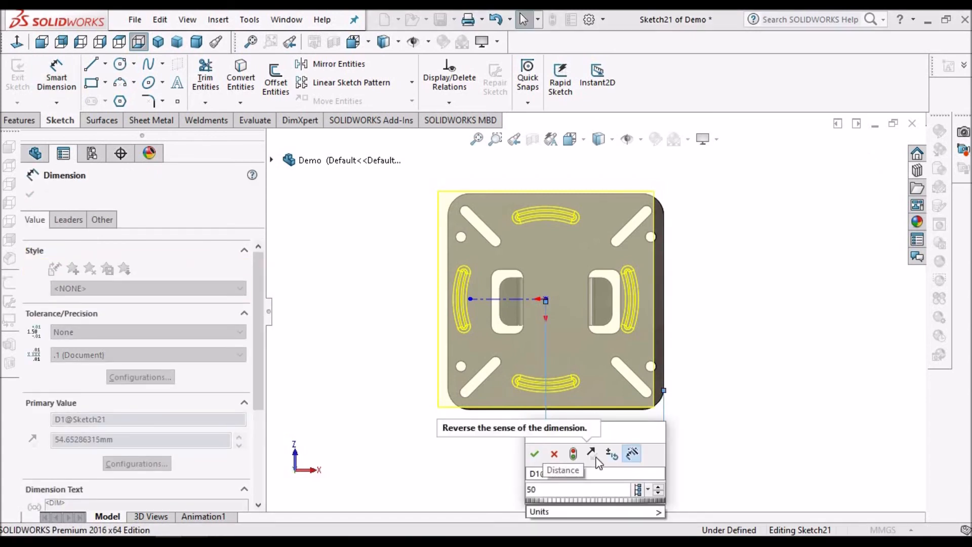
key(Return)
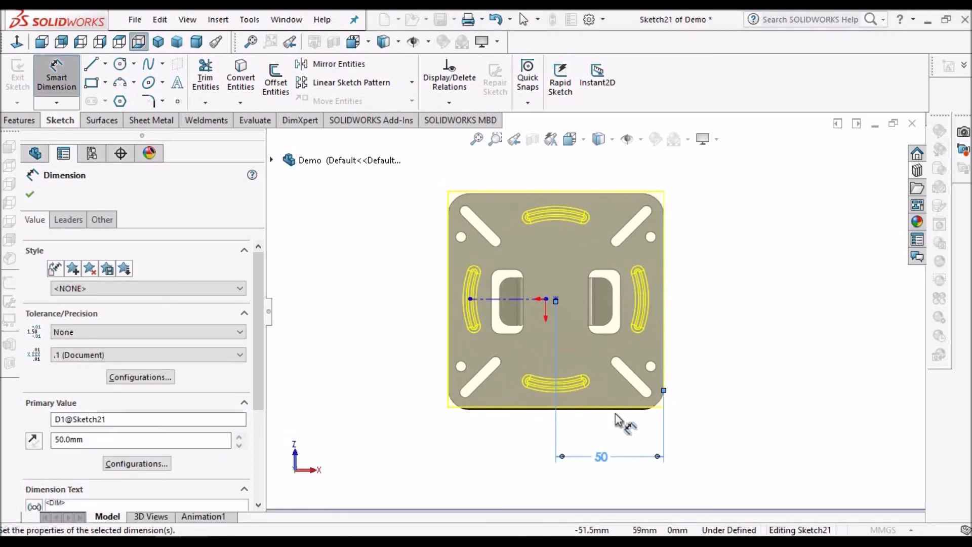
Step: Dimension the form tool's centre point 50 mm from the plate's lower edge and finish the form tool feature
scroll(628, 418, down, 1)
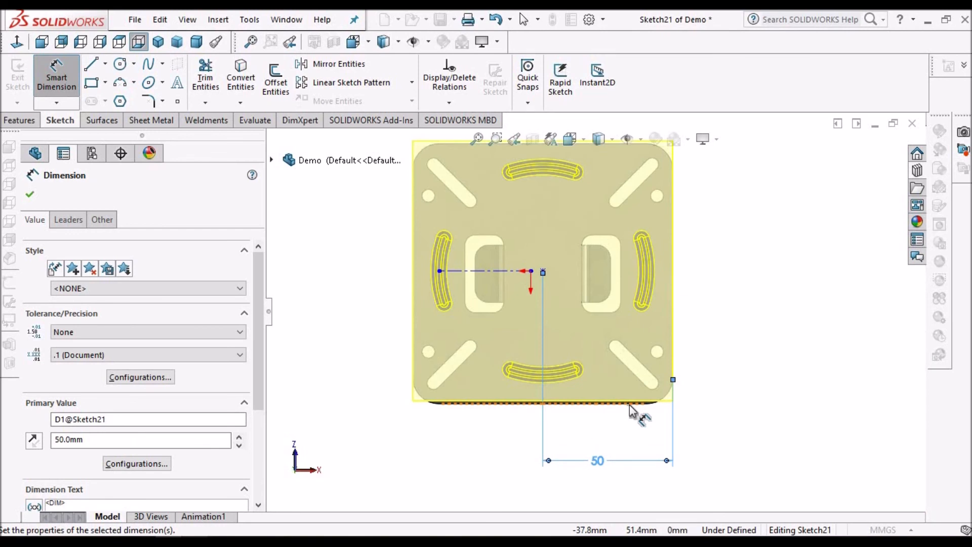
click(633, 406)
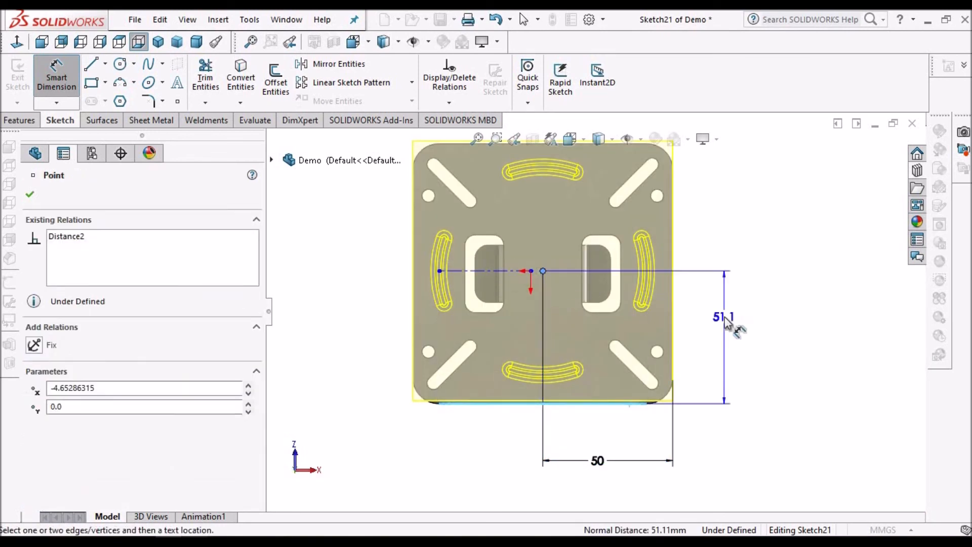
click(725, 320)
text(50)
key(Return)
click(31, 195)
key(Escape)
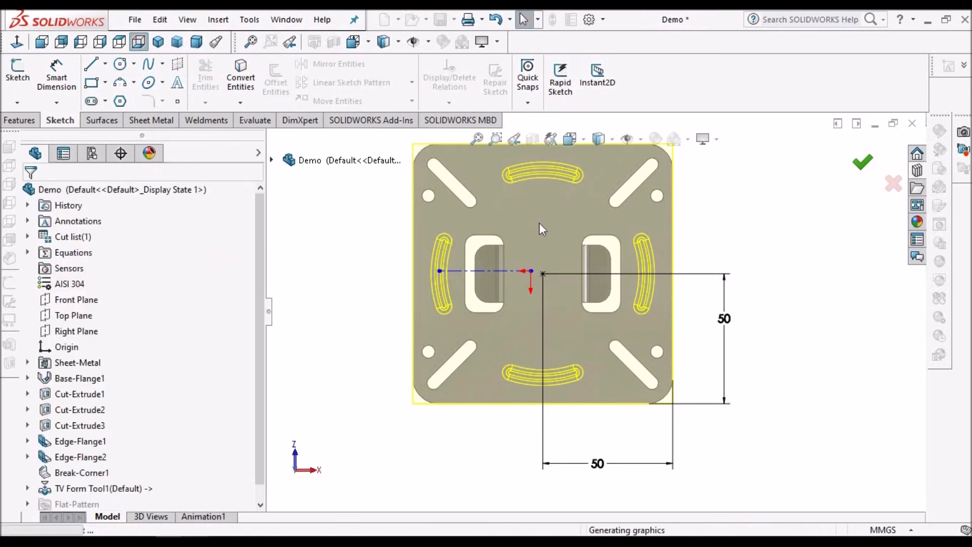
Step: Examine the four embossed curved ribs and their form tool feature from both sides of the bracket
click(196, 42)
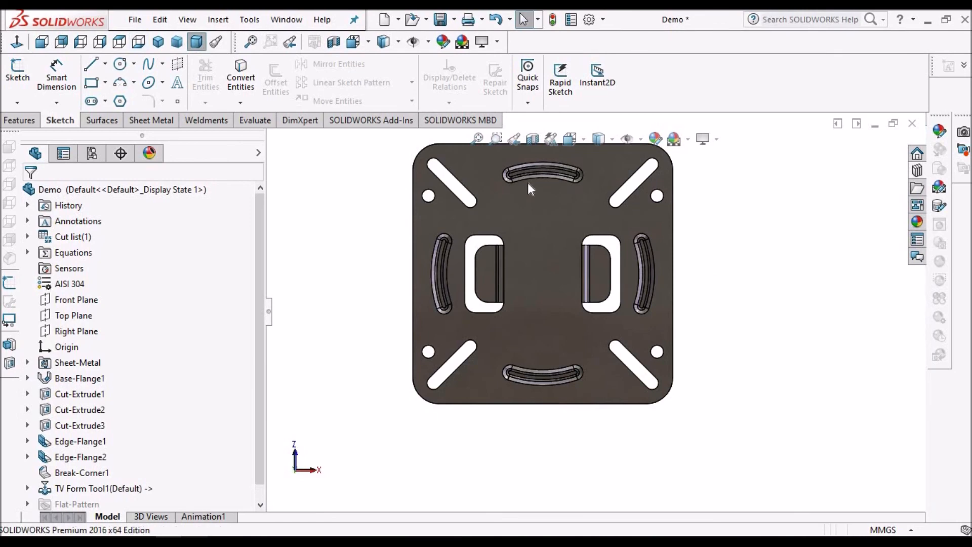
middle_drag(606, 404, 555, 349)
scroll(535, 324, down, 3)
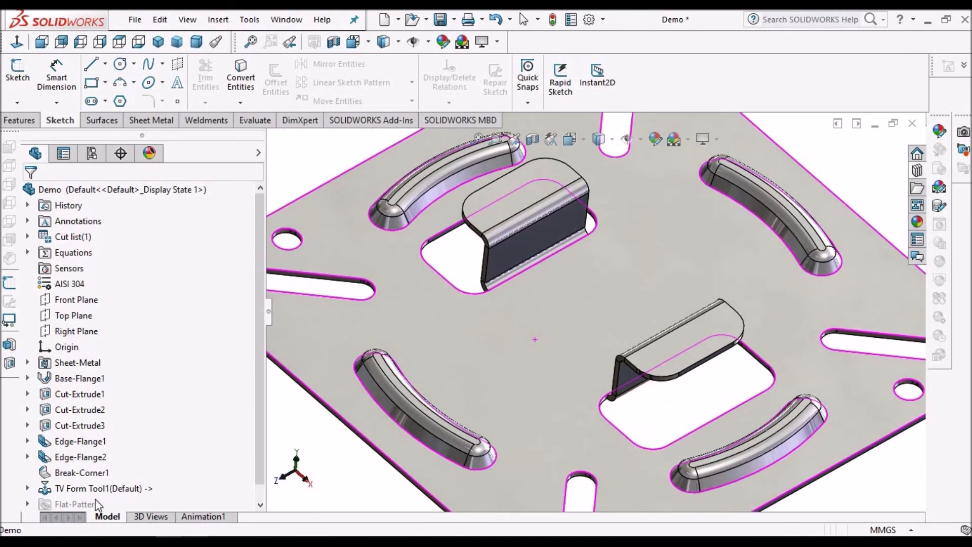
click(81, 489)
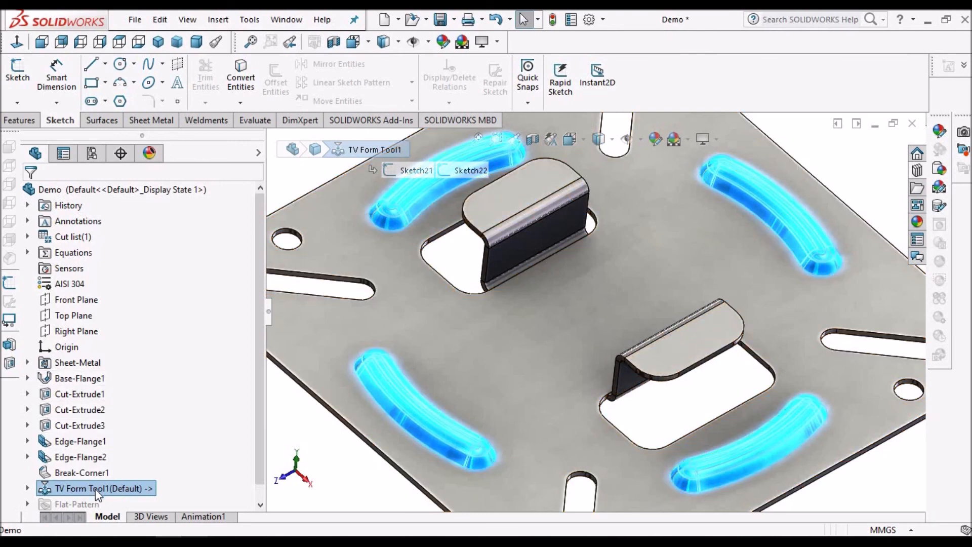
scroll(514, 386, up, 3)
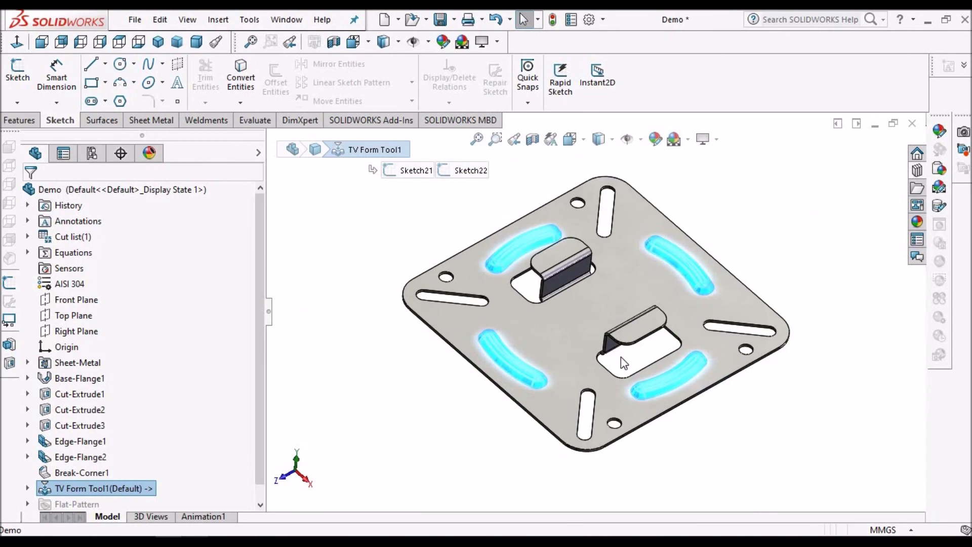
click(622, 355)
scroll(640, 348, down, 3)
mouse_move(641, 348)
middle_down()
mouse_move(653, 364)
mouse_move(638, 400)
mouse_move(612, 354)
mouse_move(624, 363)
mouse_move(665, 305)
middle_up()
scroll(624, 363, up, 3)
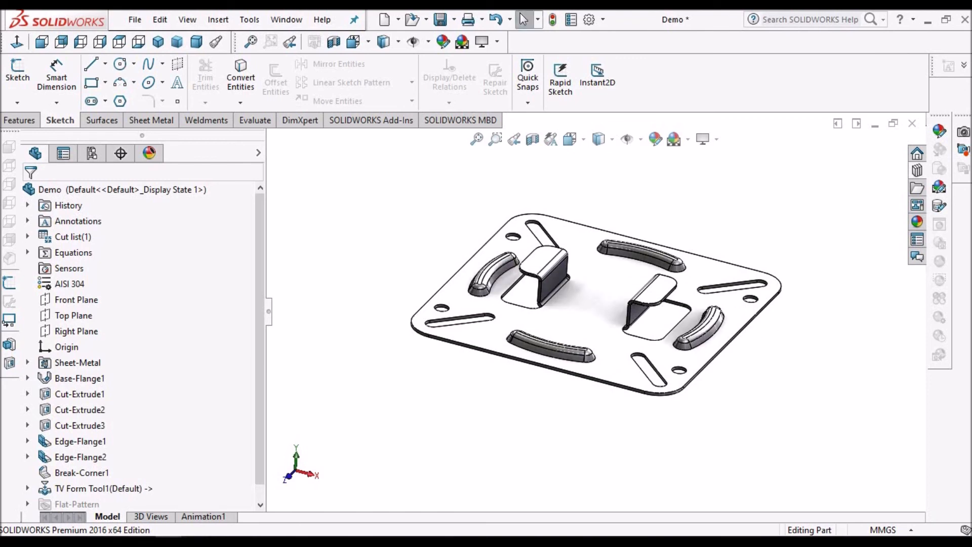
Step: Switch to the reference document Desc 2.pdf in Microsoft Edge
key(alt+Tab)
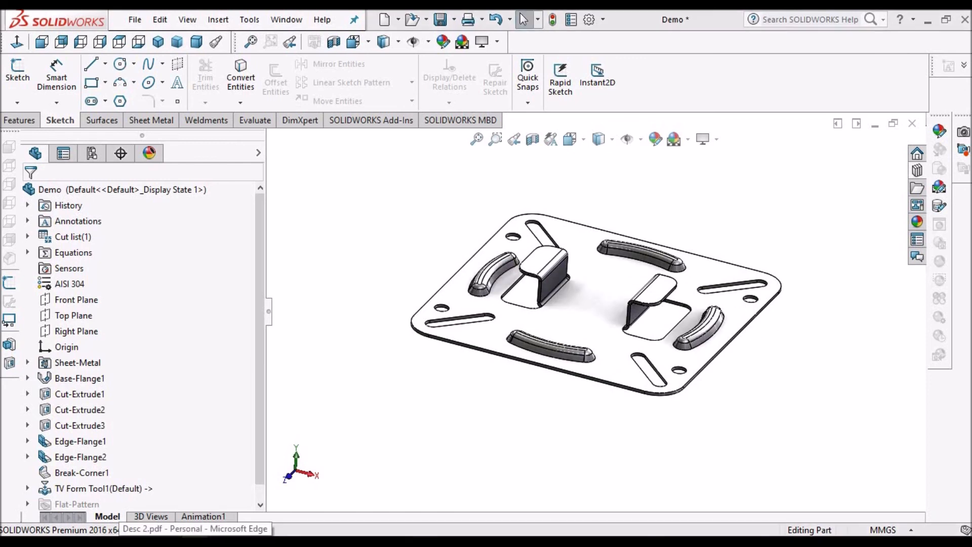